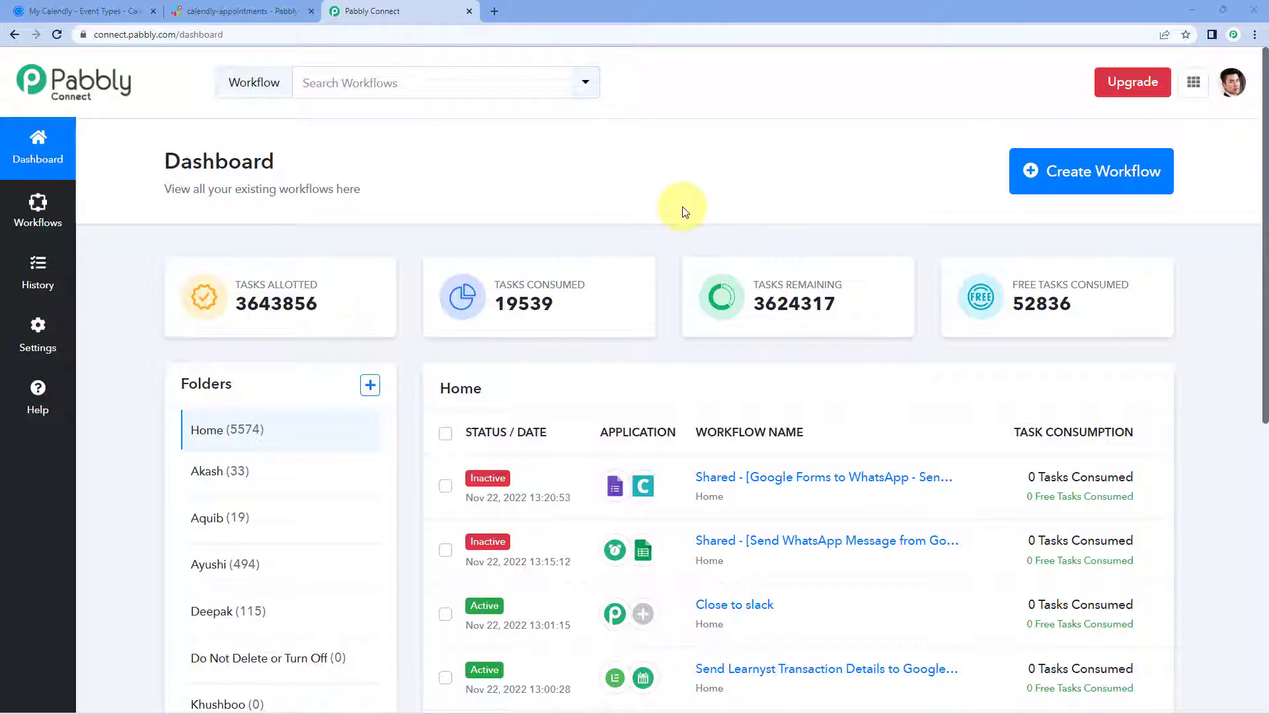
# Create a new workflow named 'Calendly to Slack' and expand its Trigger card for app selection.
pyautogui.click(1107, 171)
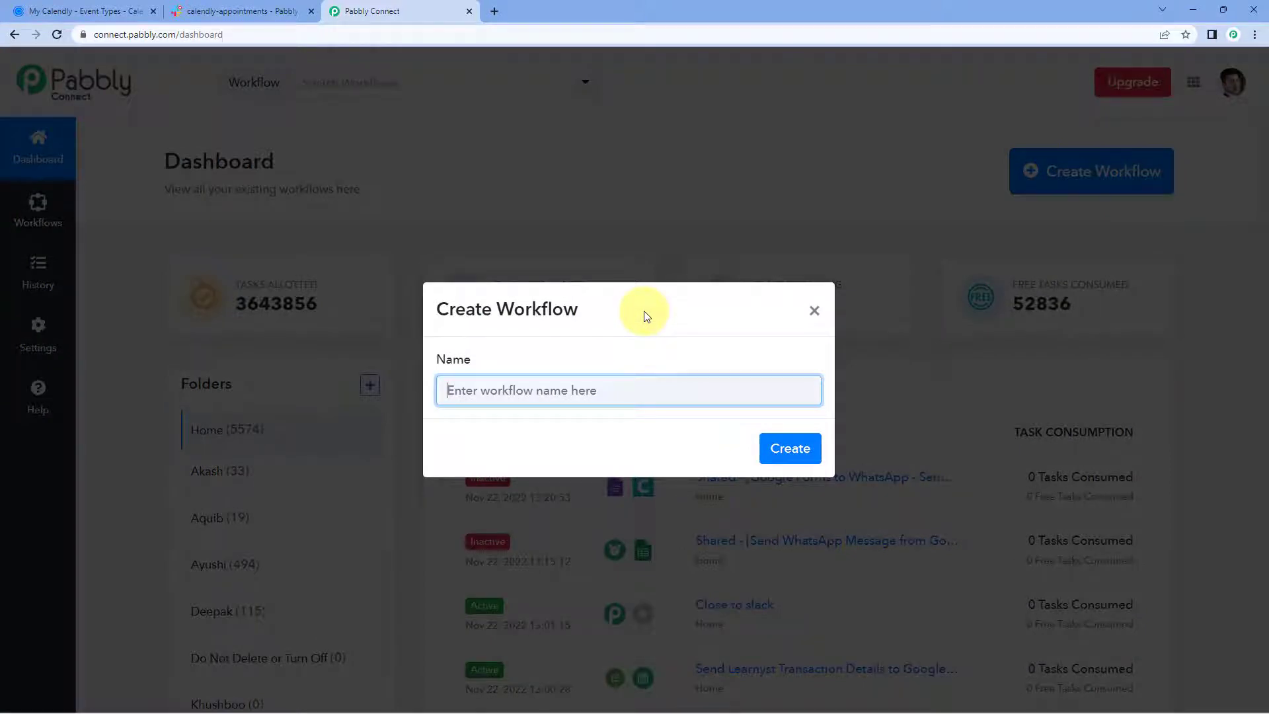
pyautogui.write('Calend')
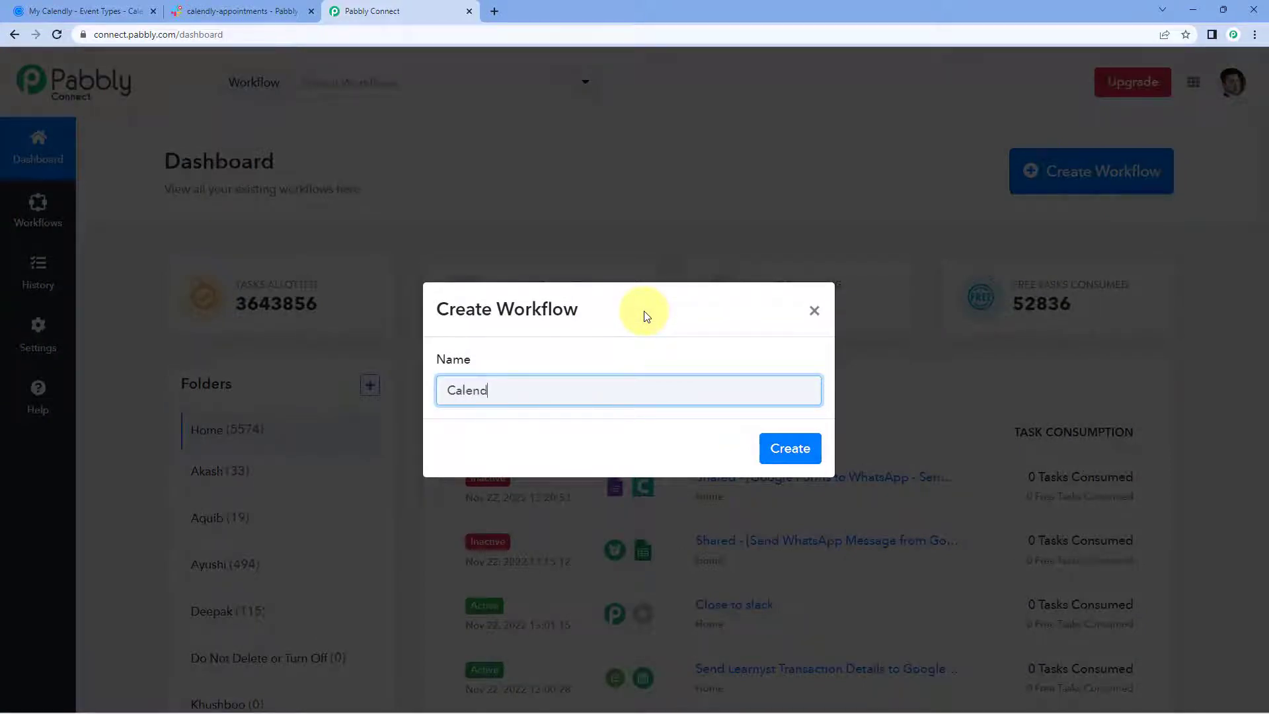
pyautogui.write('ly to Slack')
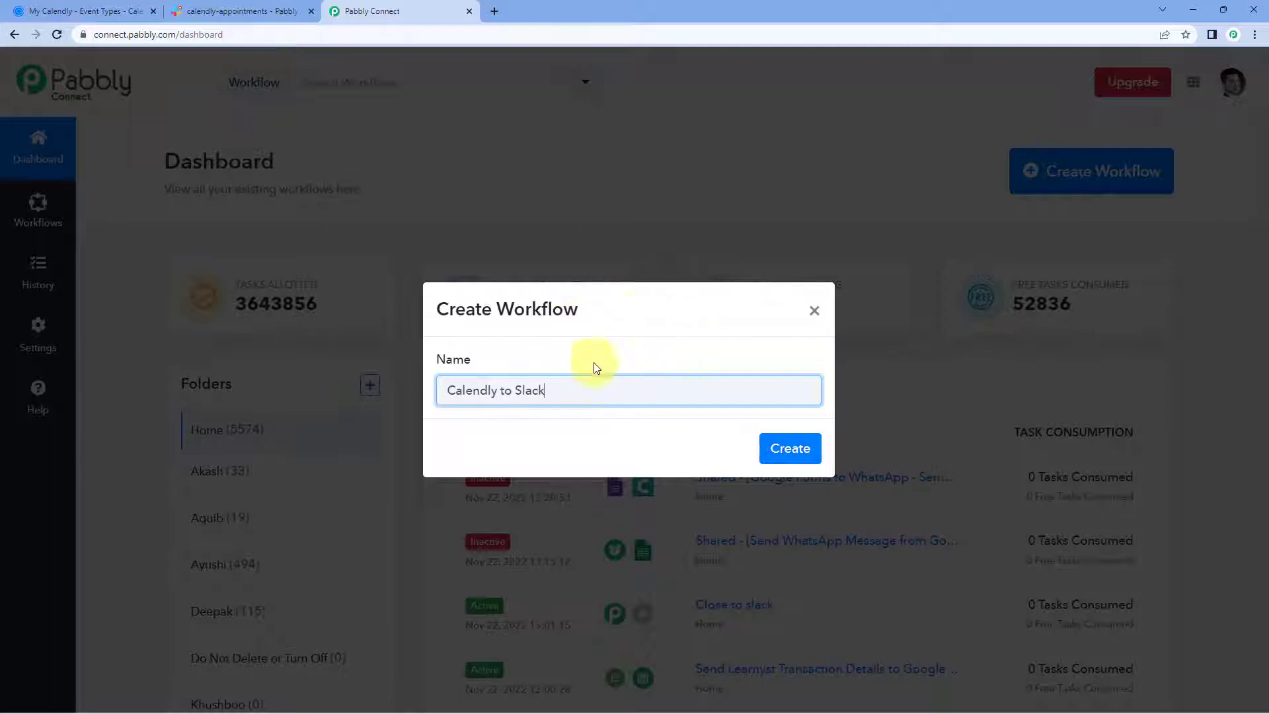
pyautogui.click(789, 450)
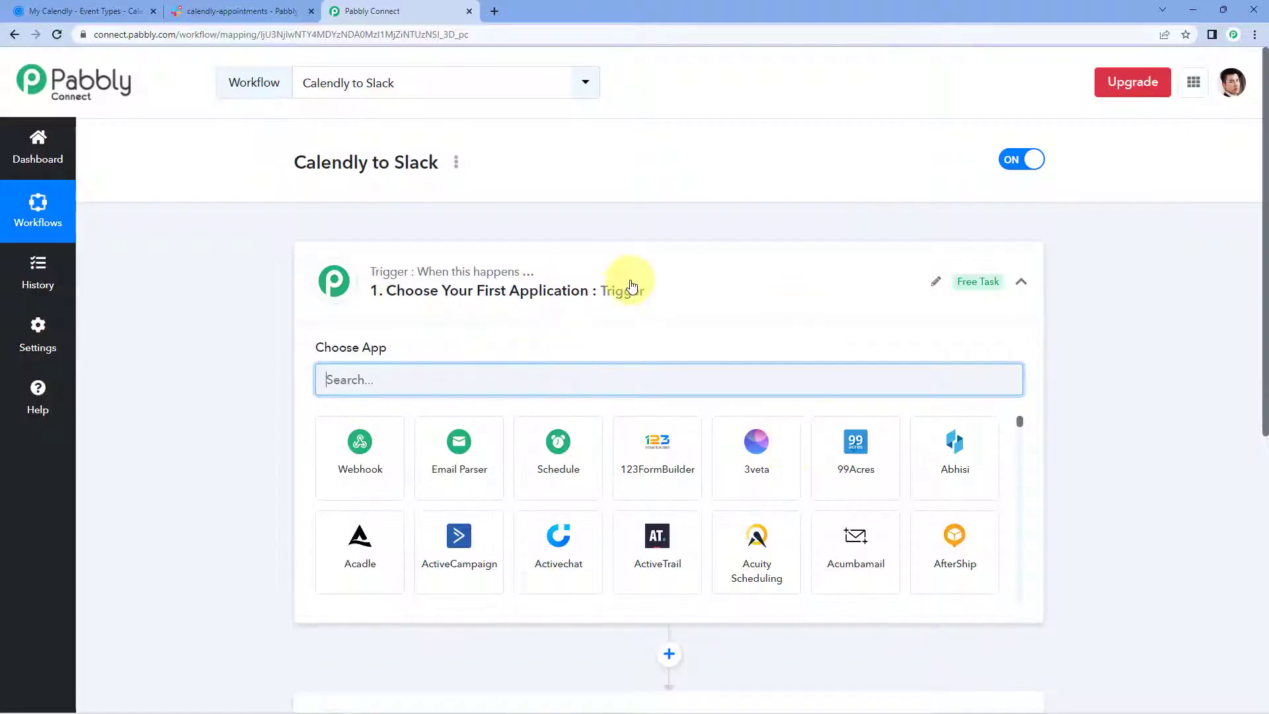
pyautogui.click(632, 286)
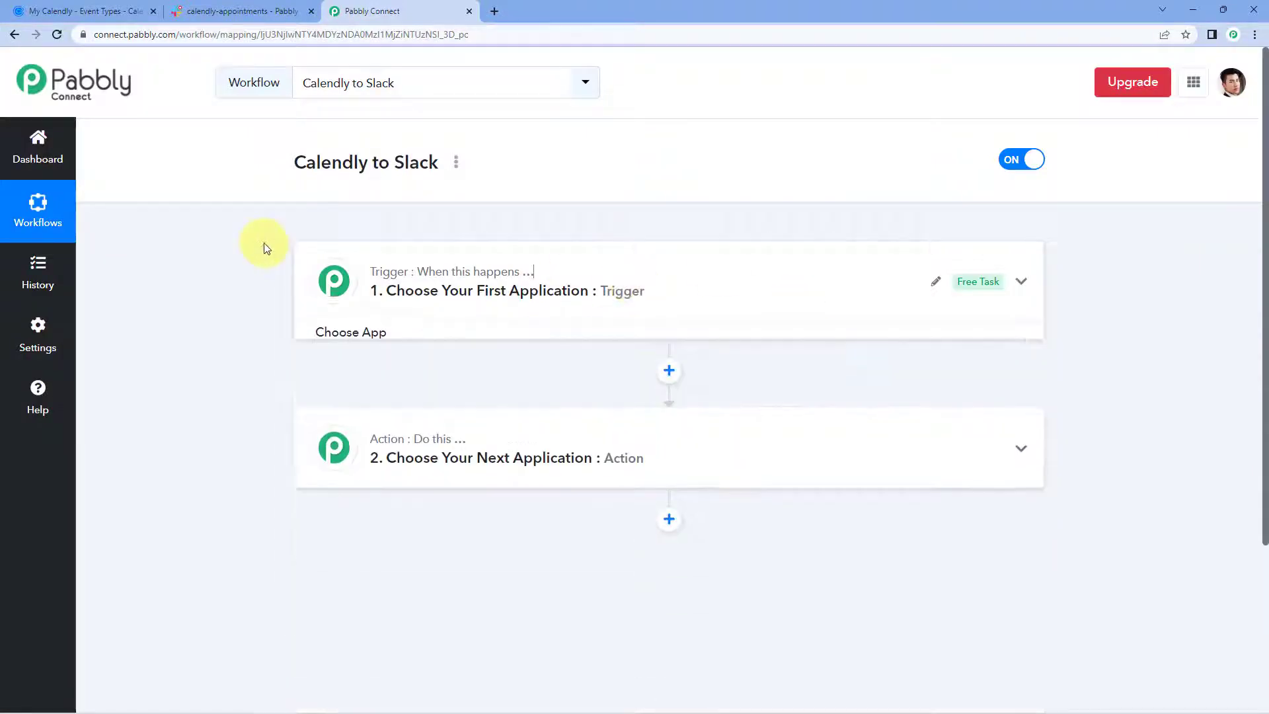
pyautogui.scroll(-1, 264, 247)
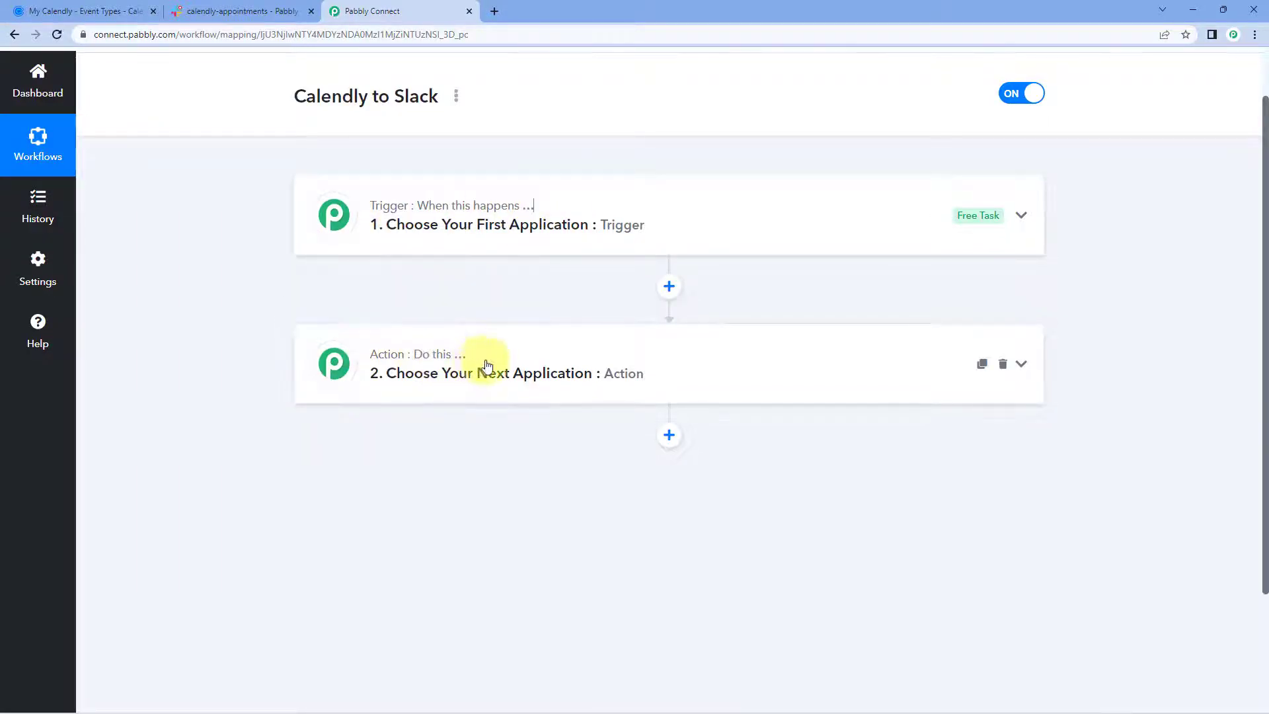
pyautogui.click(575, 197)
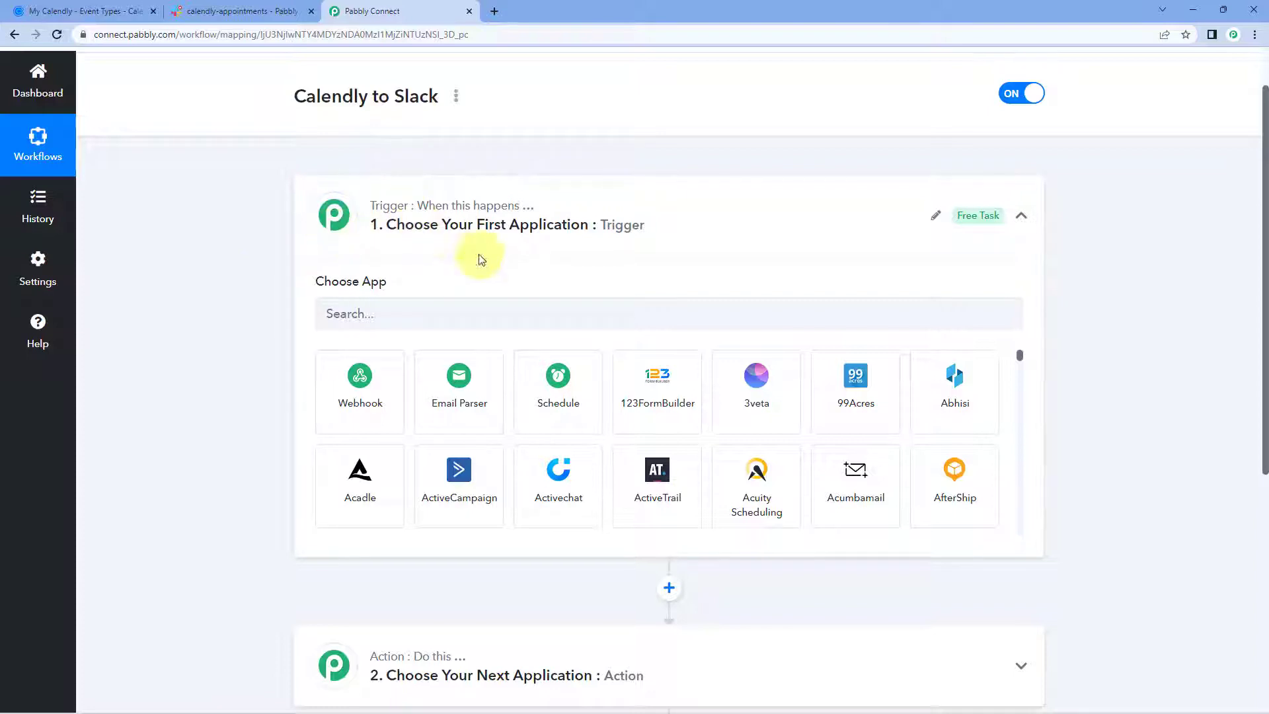
# Set the trigger app to Calendly with the Invitee Created event.
pyautogui.click(388, 308)
pyautogui.write('Ca')
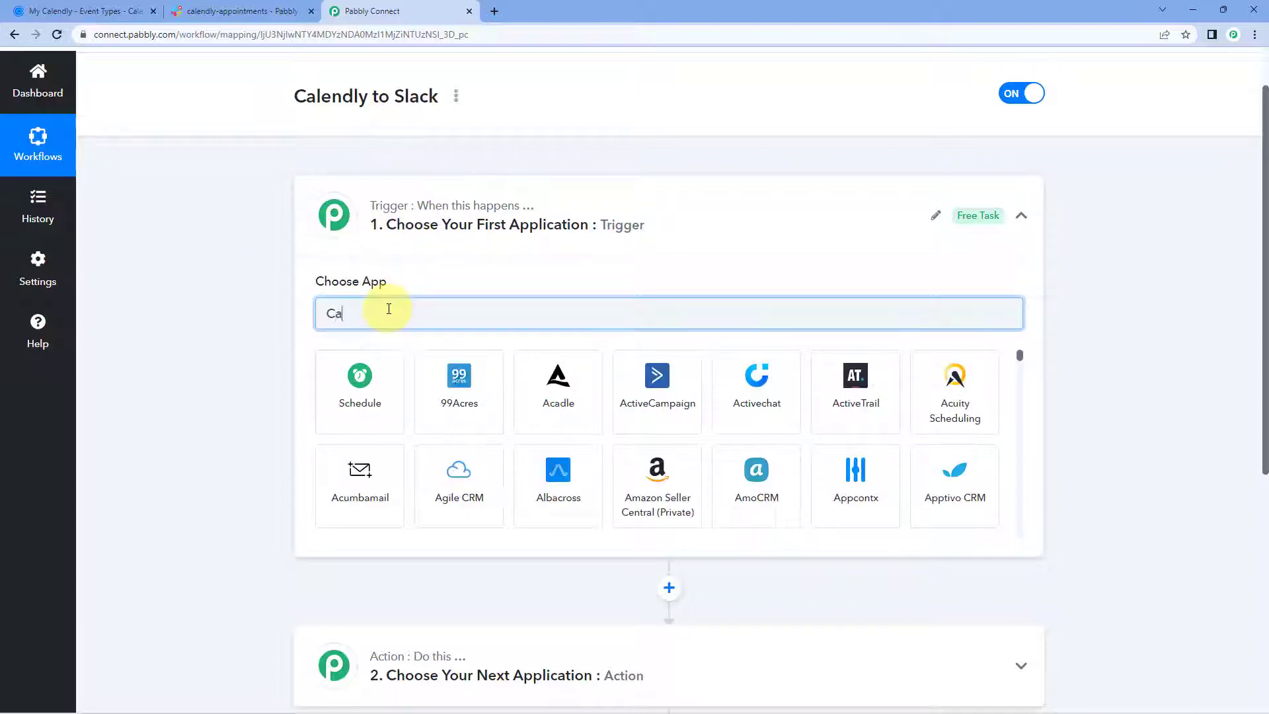
pyautogui.write('lendly')
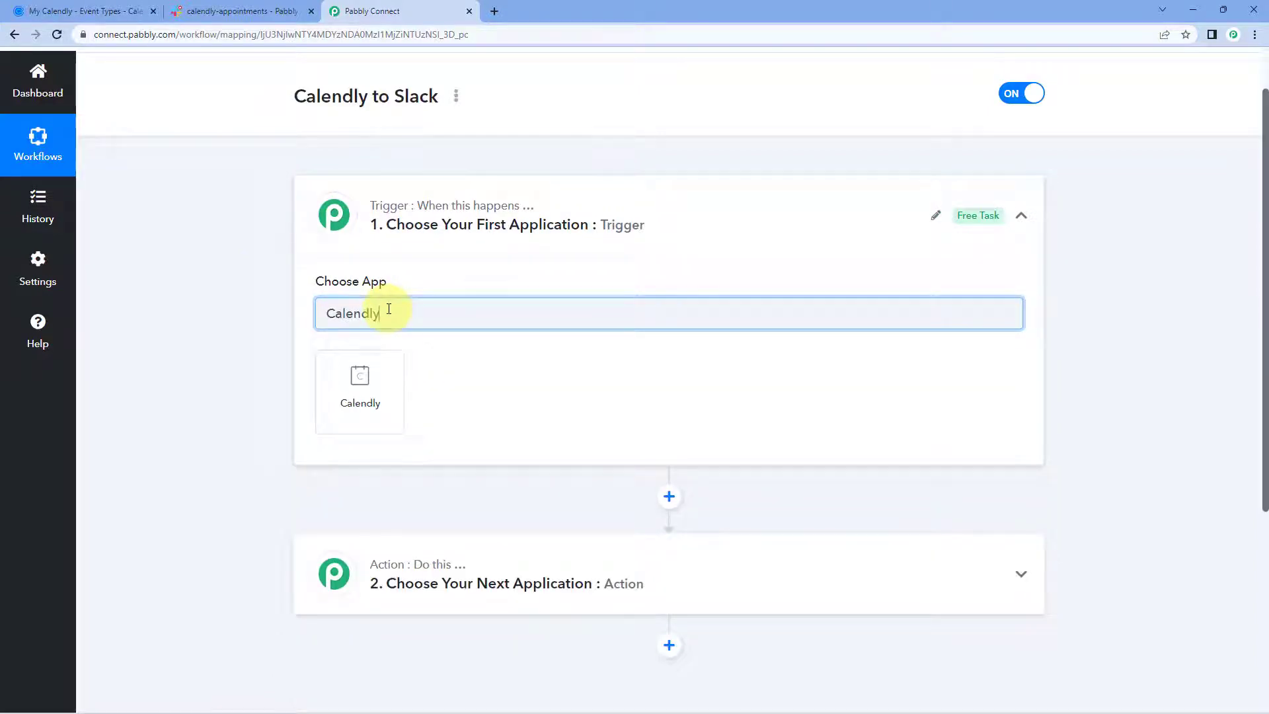
pyautogui.click(383, 365)
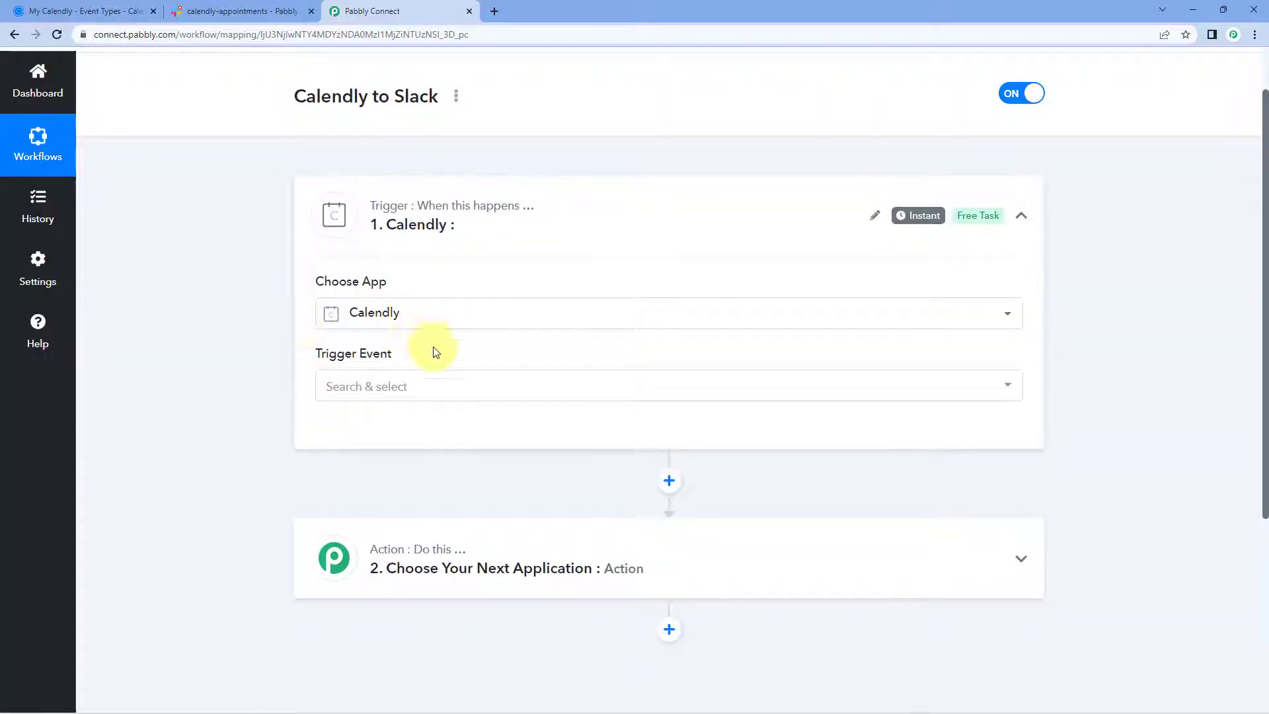
pyautogui.click(434, 387)
pyautogui.scroll(-1, 284, 380)
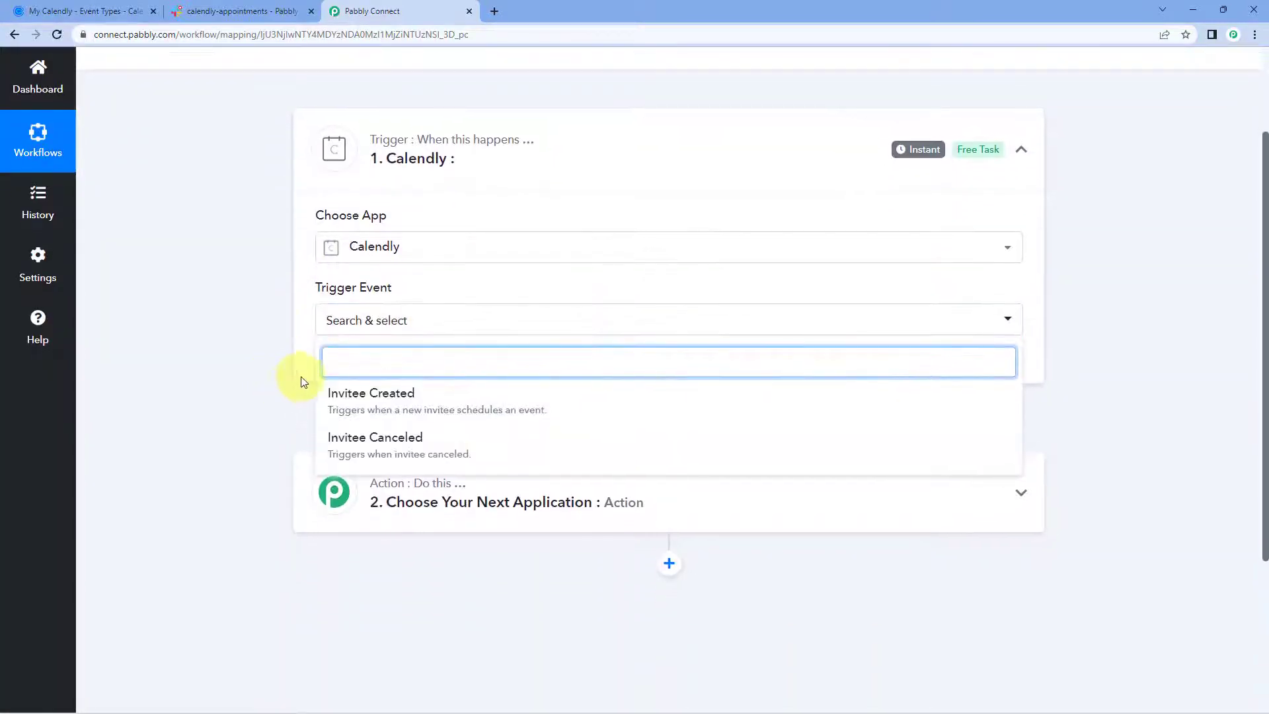
pyautogui.click(438, 393)
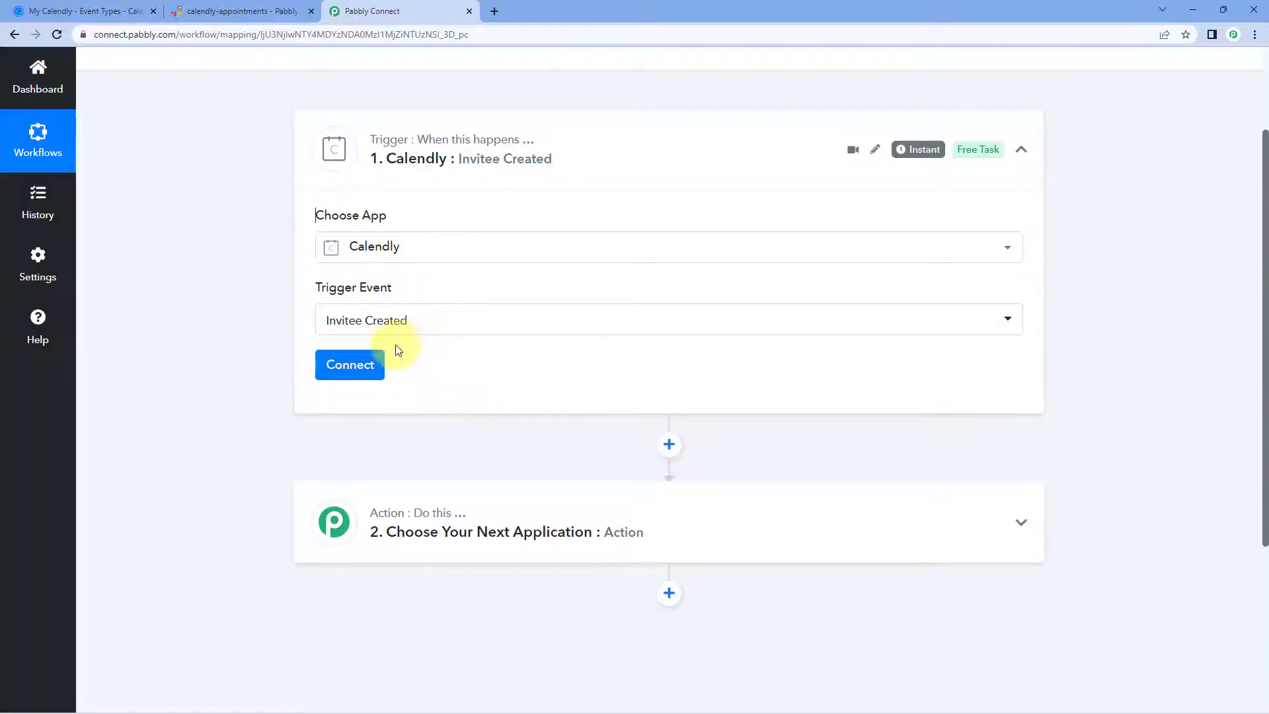
# Add and authorize a new Calendly connection, then return to the Pabbly Connect workflow.
pyautogui.click(362, 365)
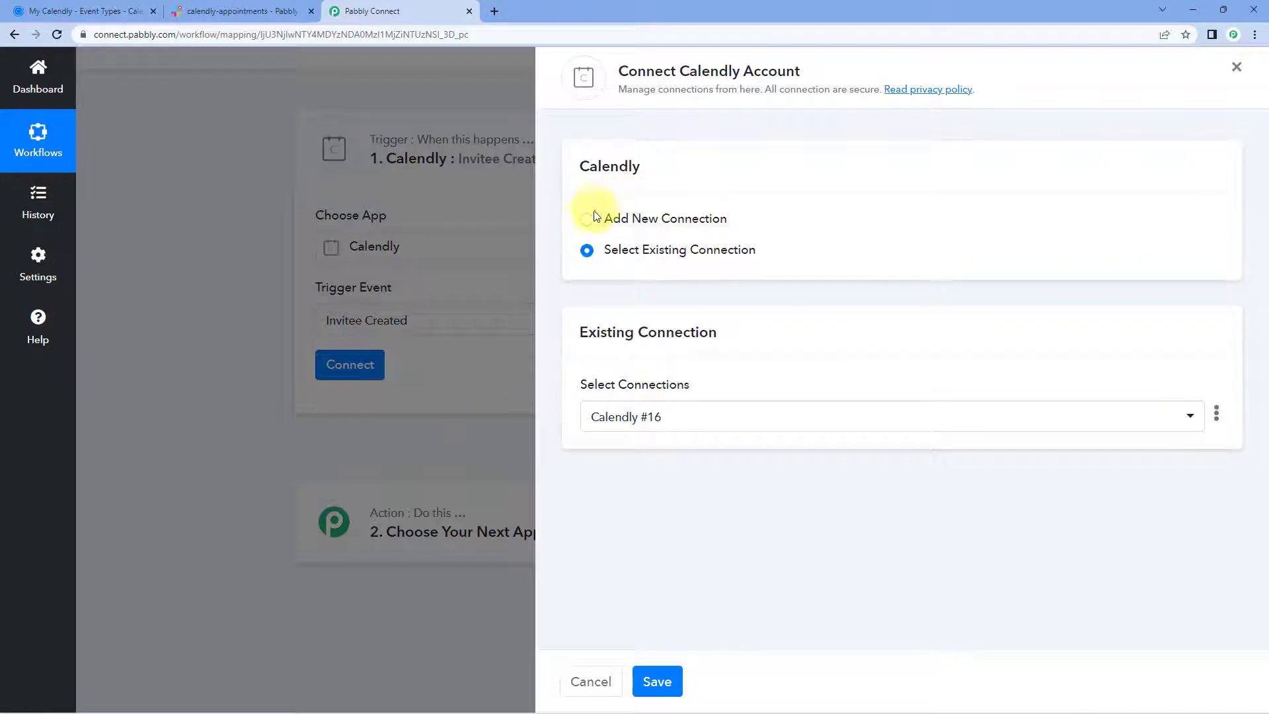
pyautogui.click(587, 219)
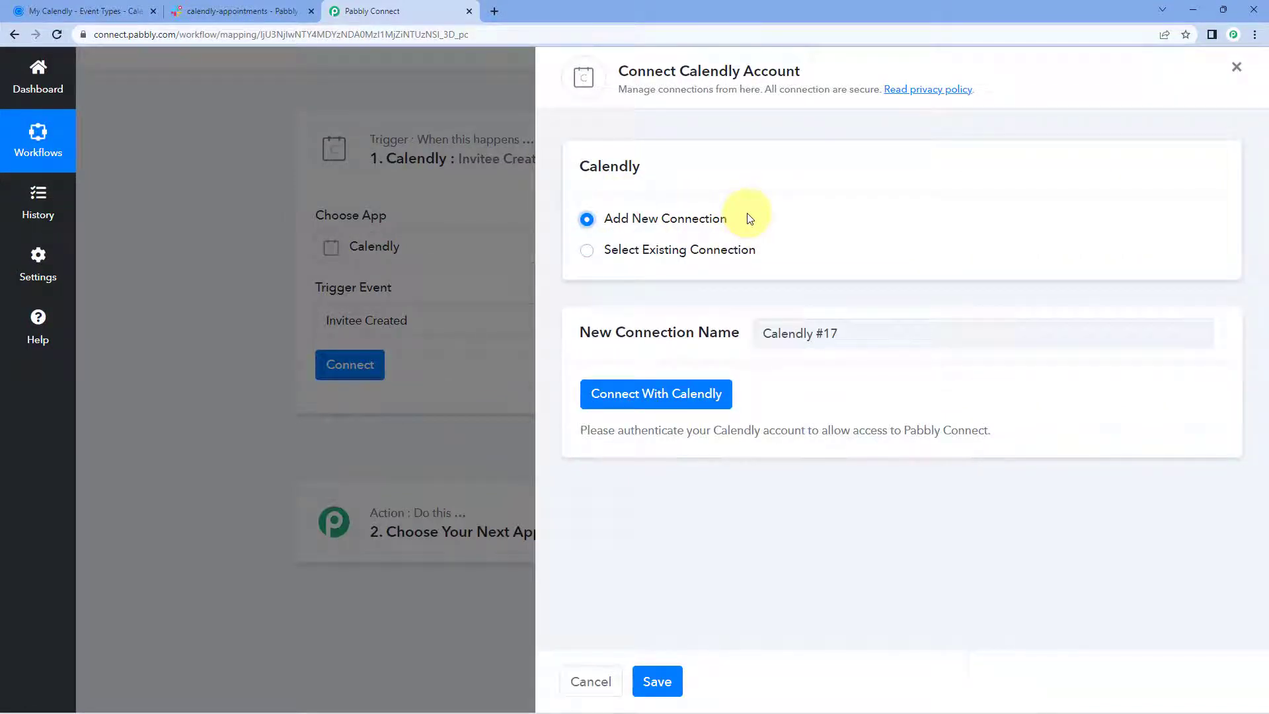
pyautogui.click(649, 394)
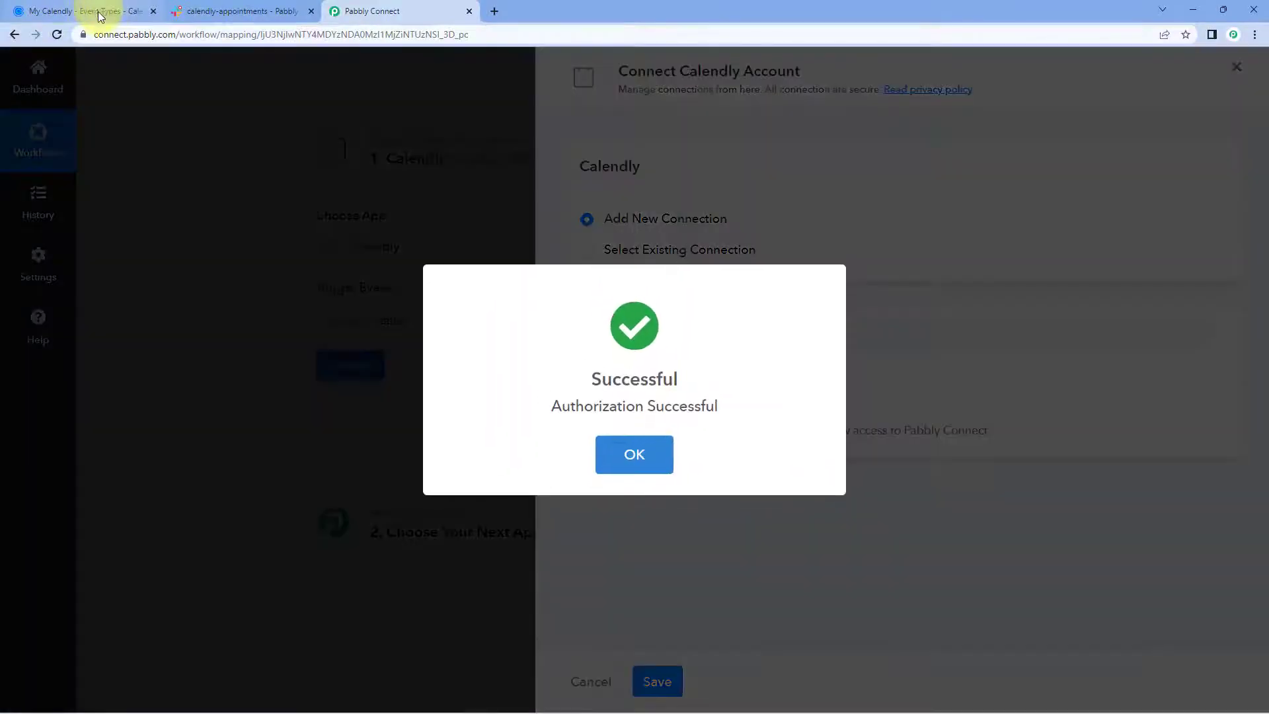
pyautogui.click(93, 12)
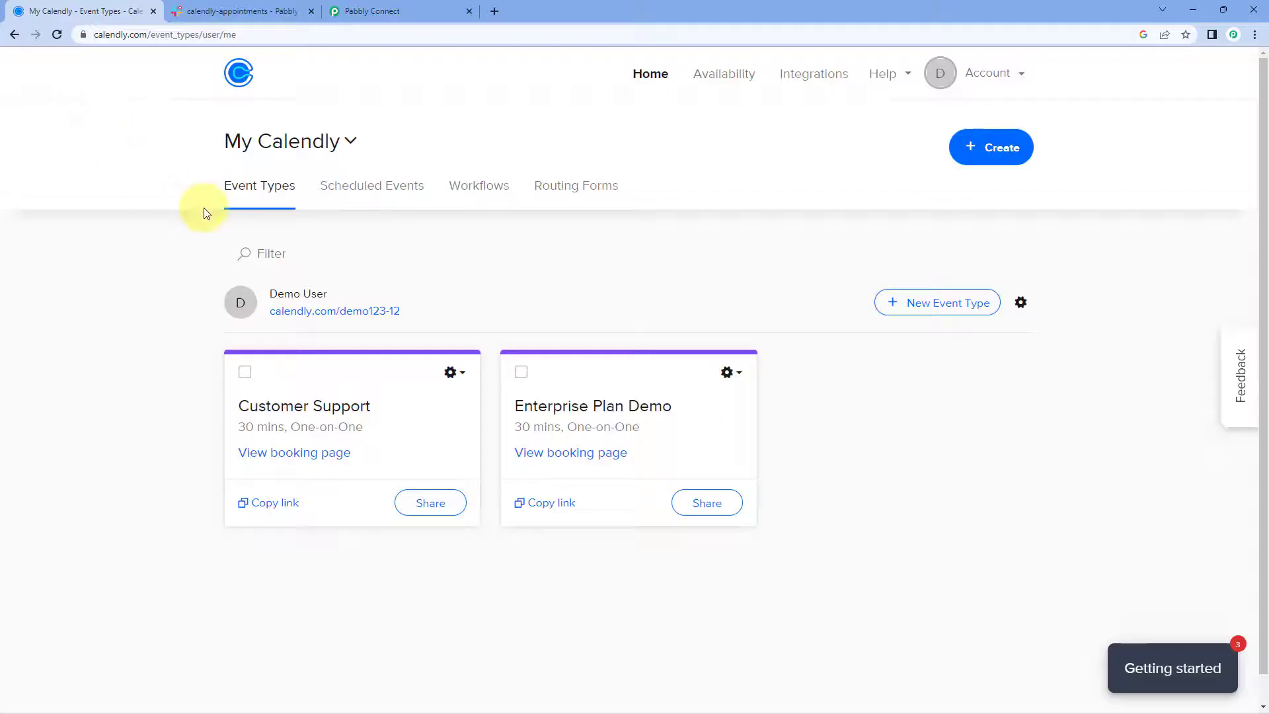
pyautogui.click(399, 9)
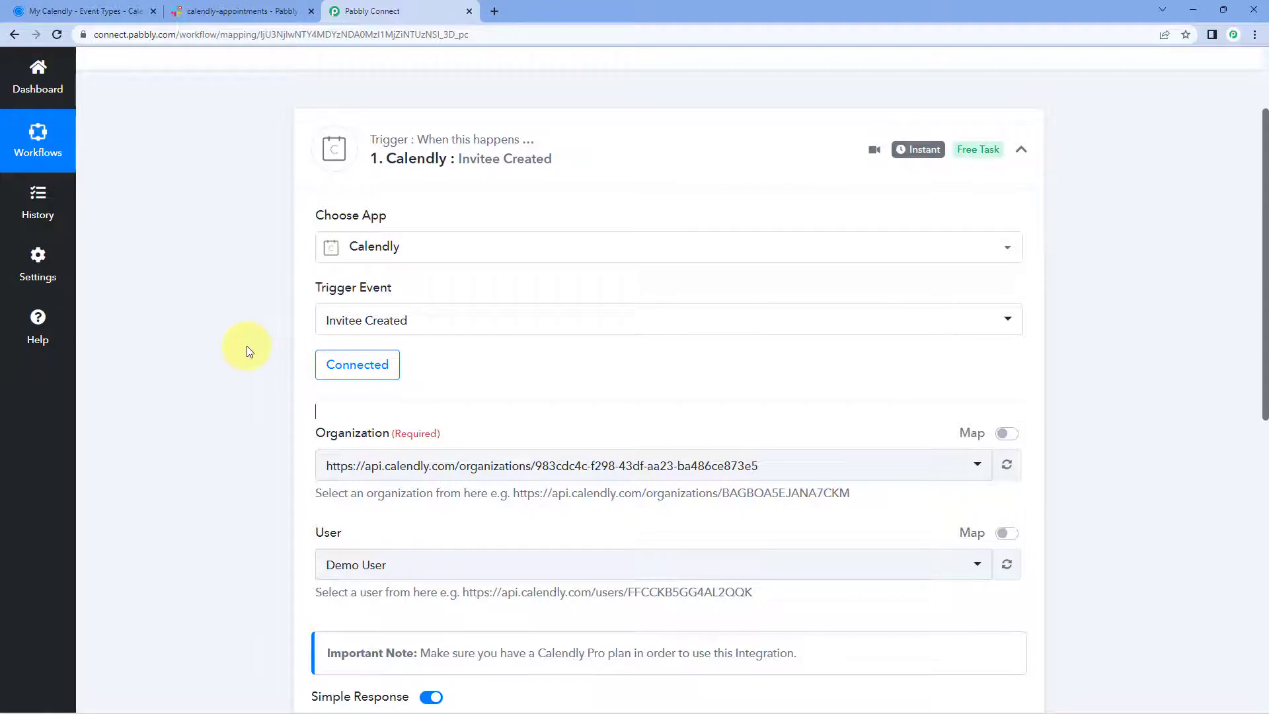
pyautogui.scroll(-2, 247, 346)
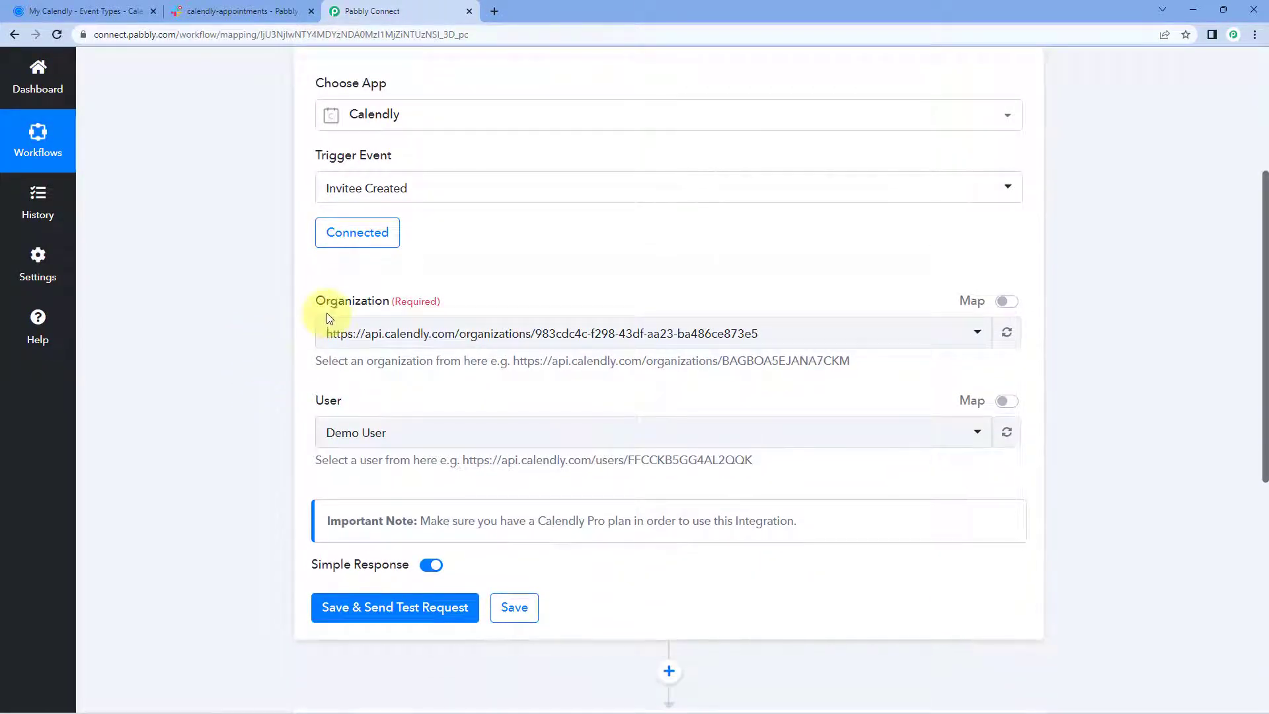
pyautogui.click(518, 332)
pyautogui.click(556, 295)
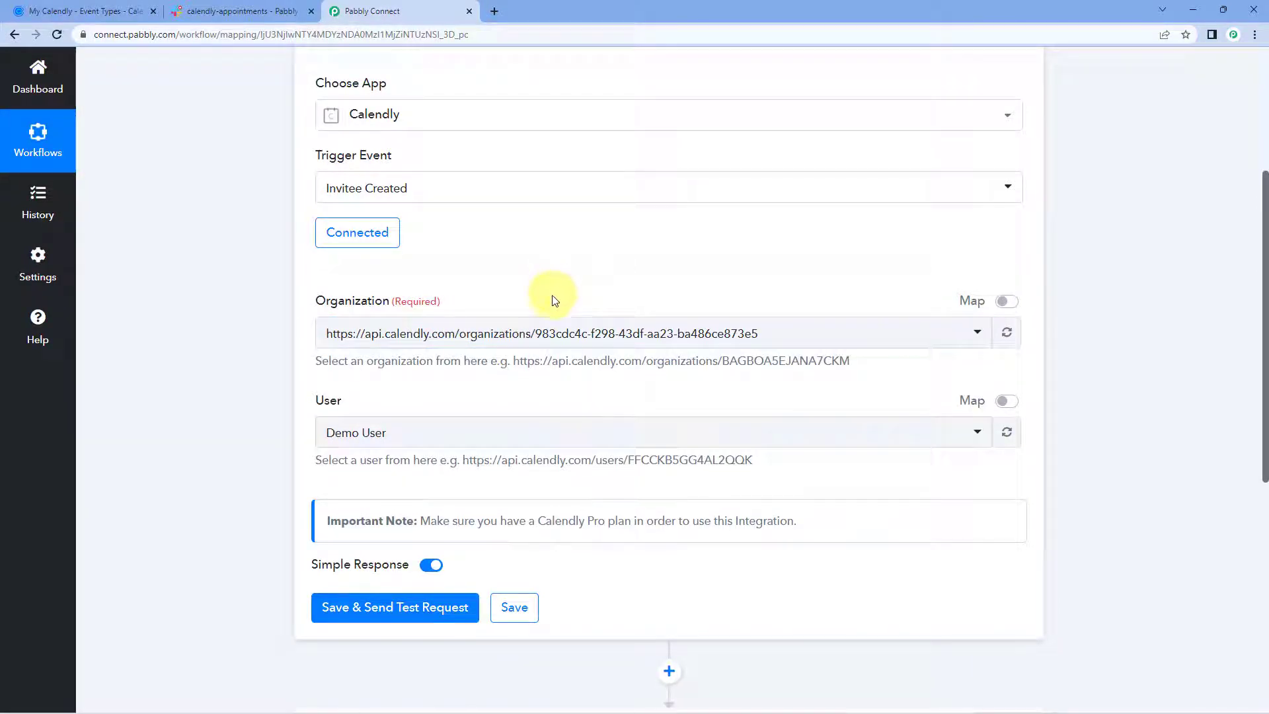
pyautogui.click(528, 334)
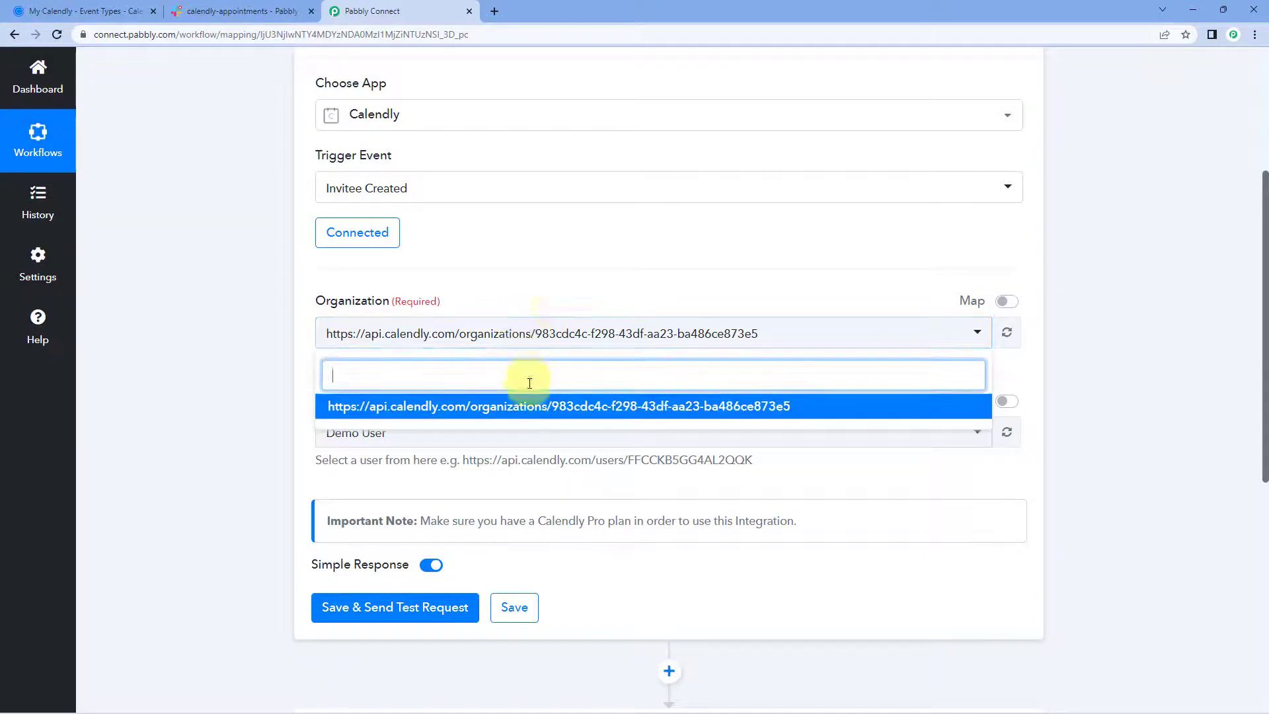
pyautogui.click(557, 307)
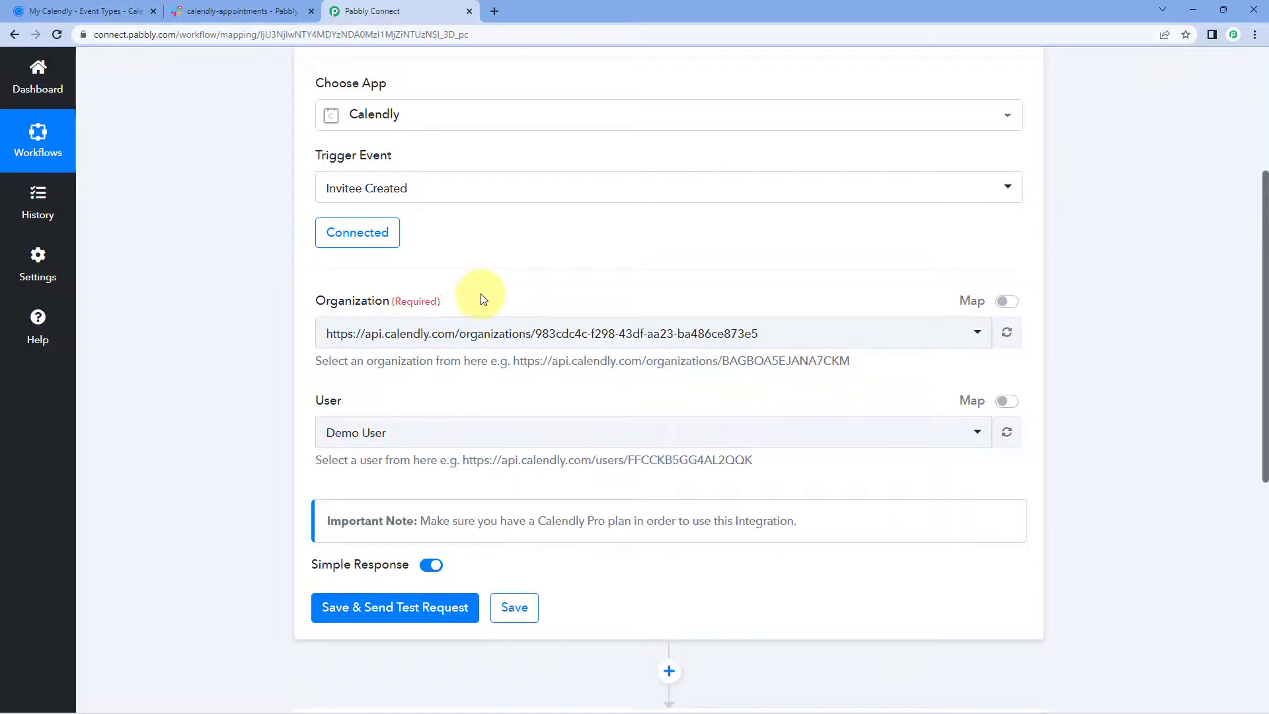
pyautogui.scroll(-1, 359, 391)
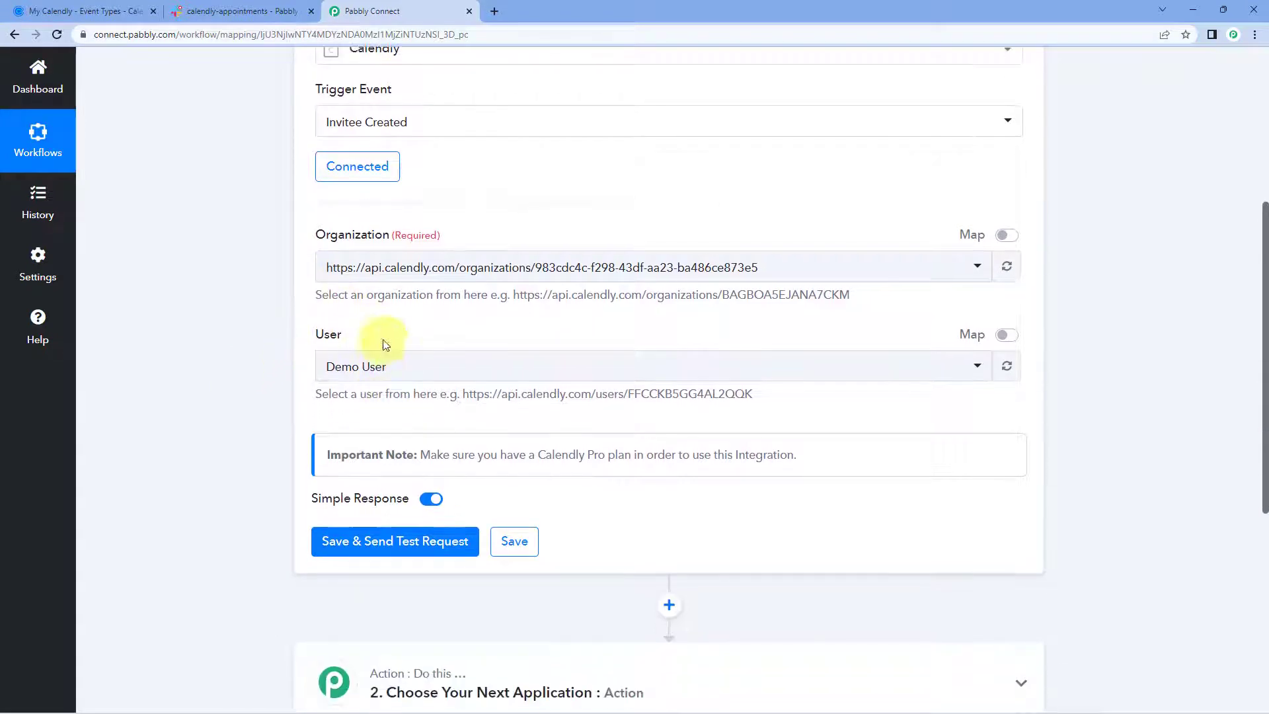
pyautogui.click(427, 382)
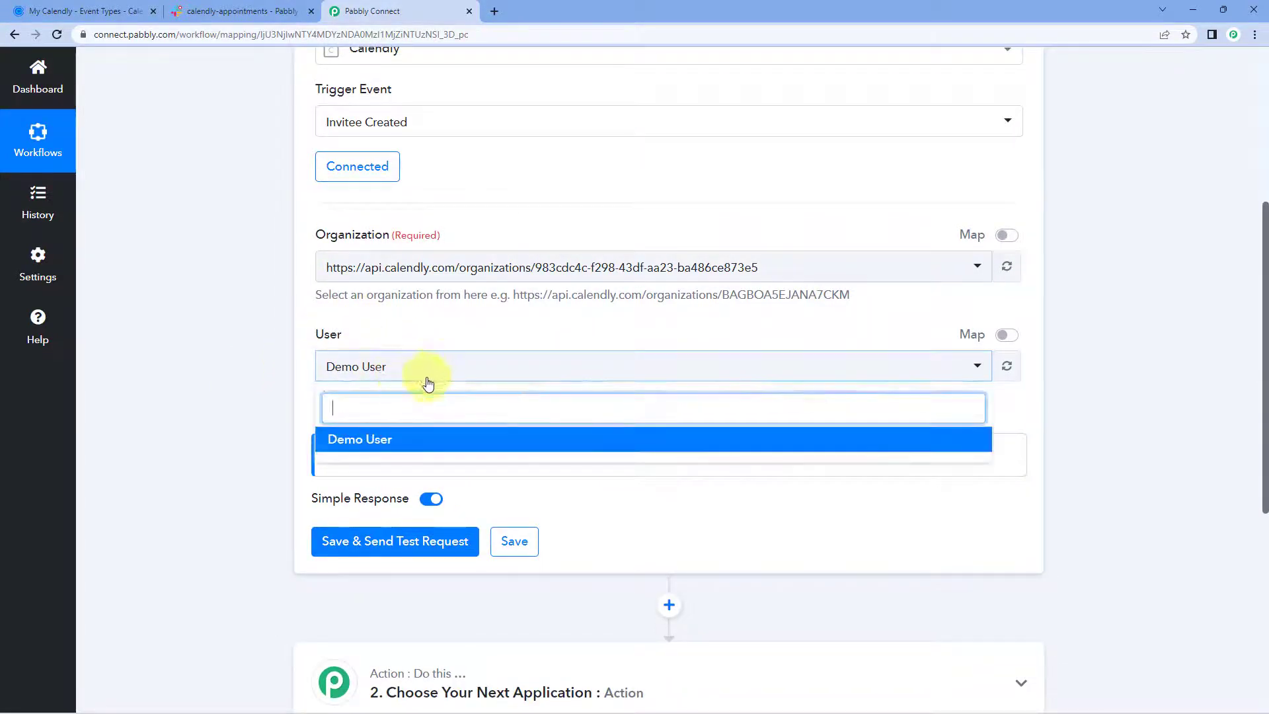
pyautogui.click(415, 442)
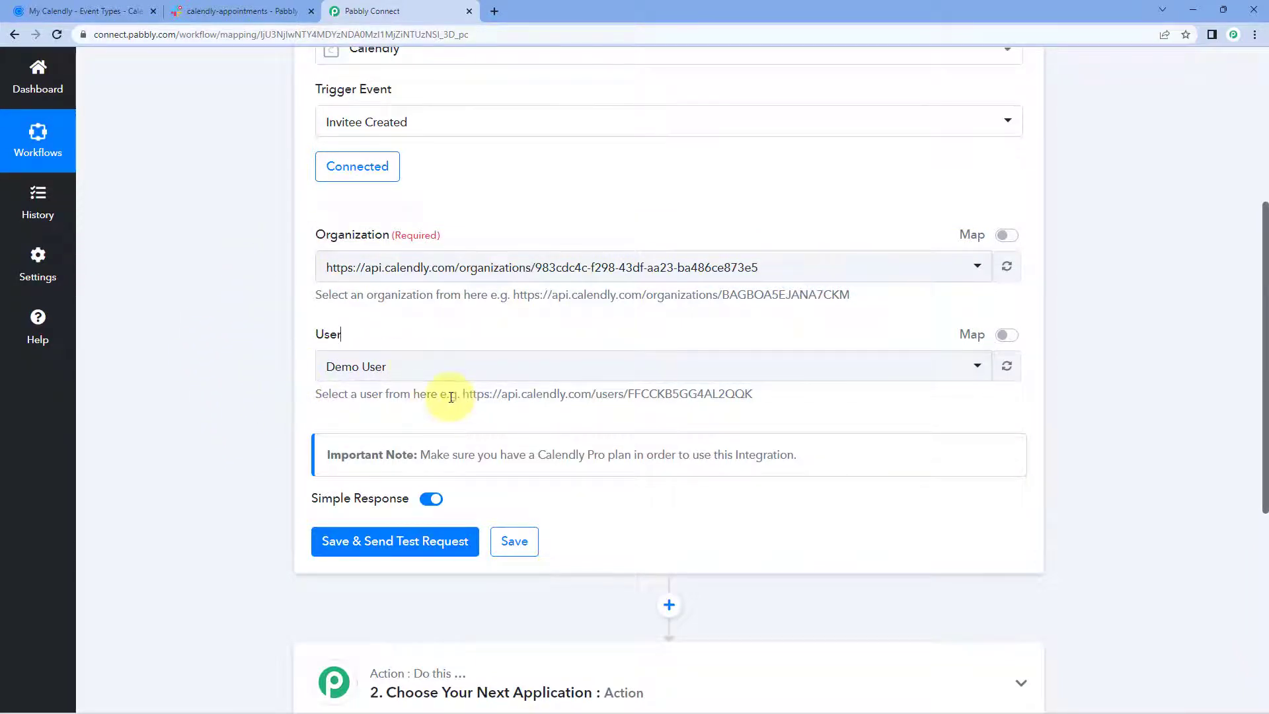
pyautogui.scroll(-2, 450, 393)
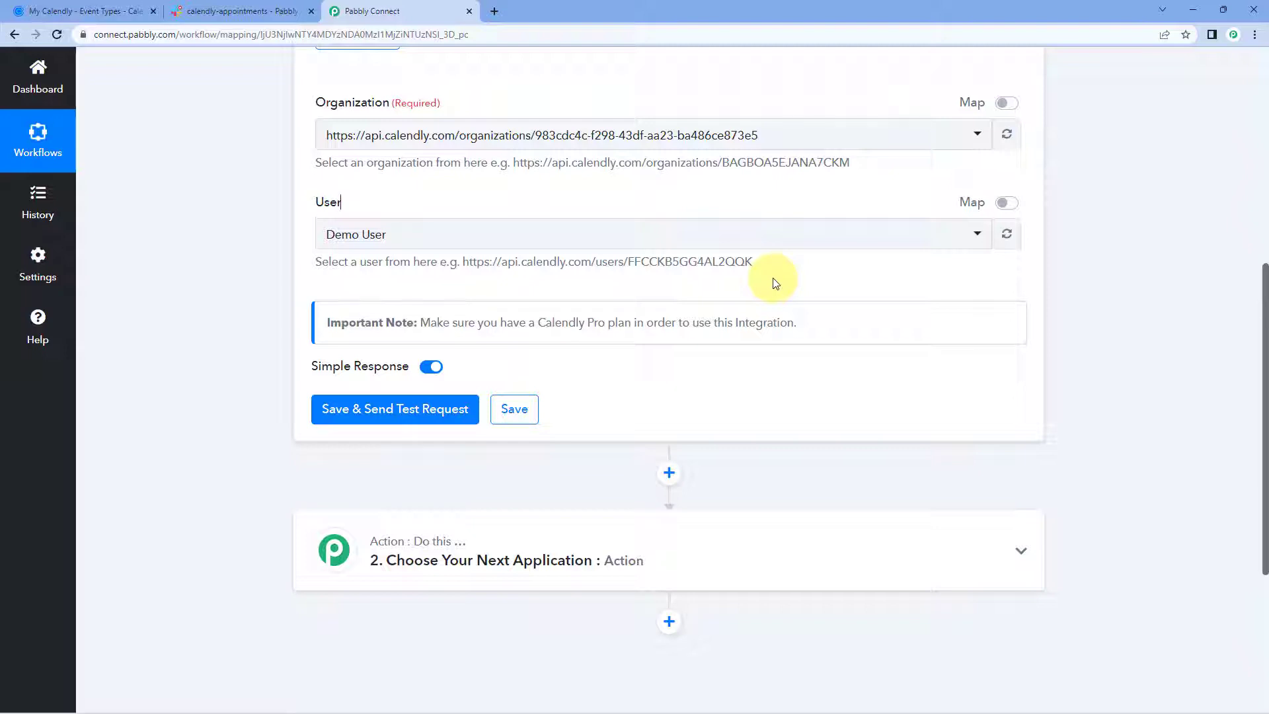
# Save the trigger with a test request and switch to the Calendly Event Types tab.
pyautogui.click(396, 419)
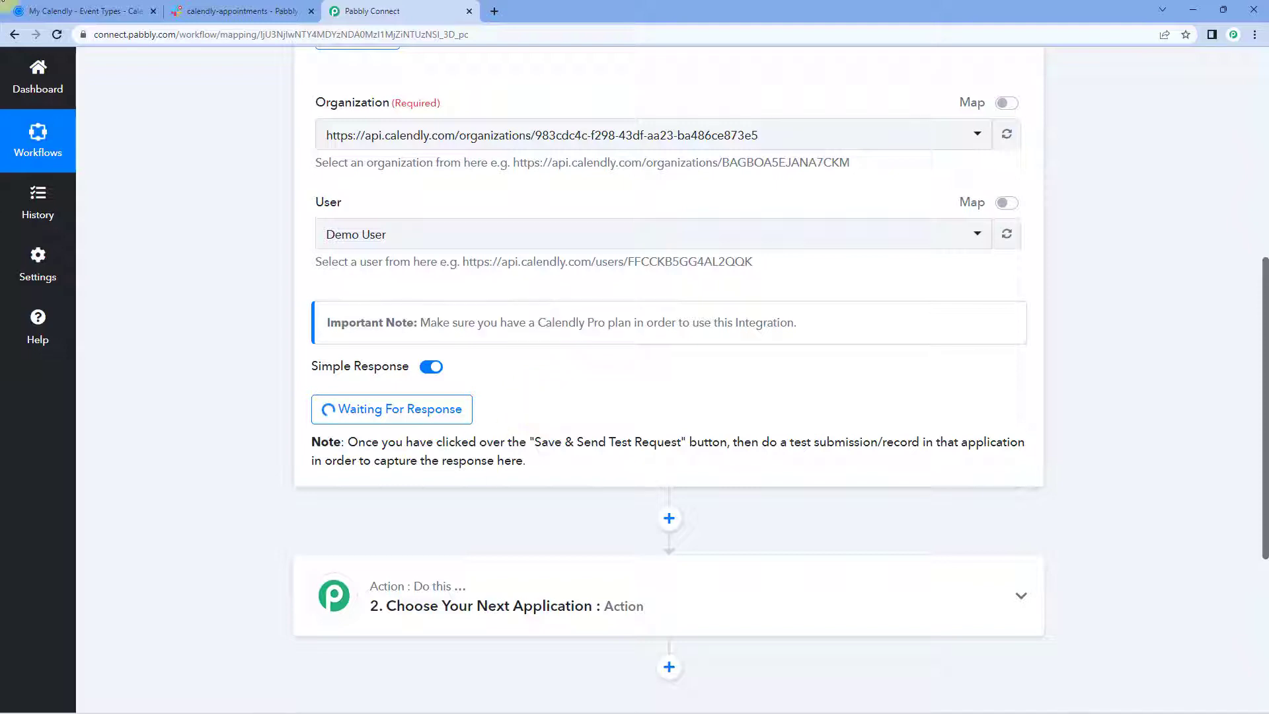
pyautogui.click(99, 12)
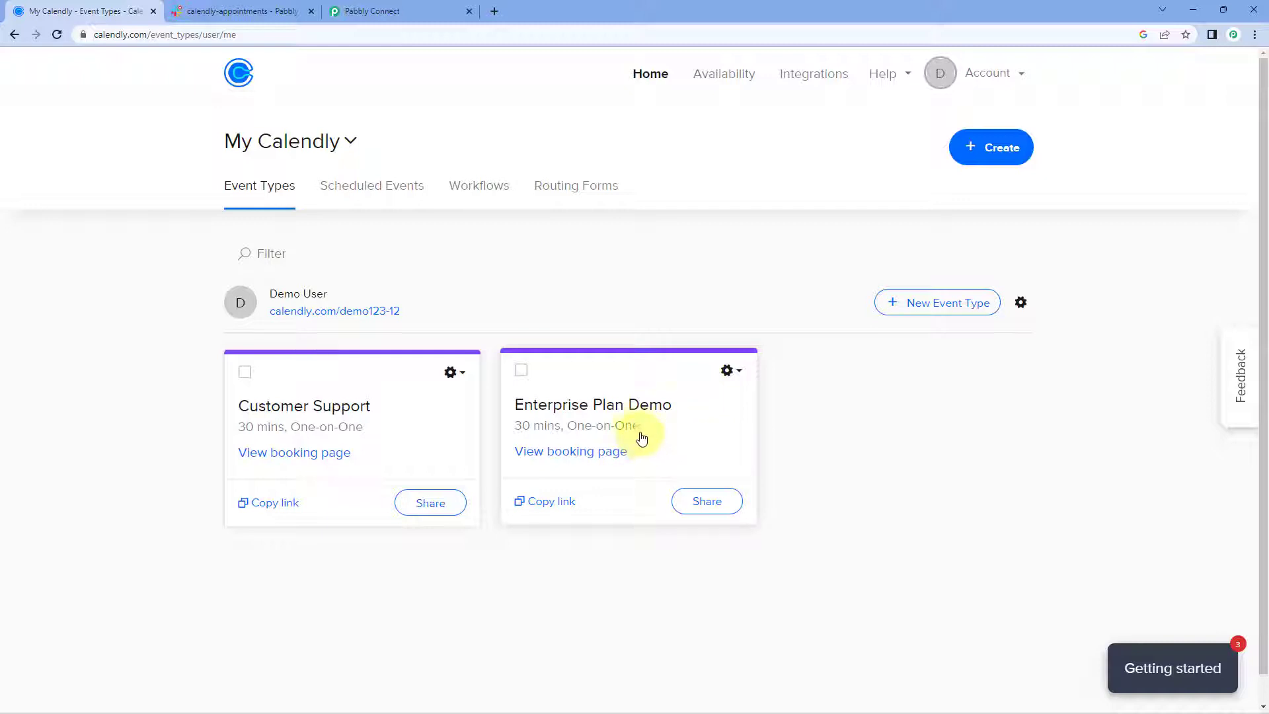
# Open the Enterprise Plan Demo booking link and pick November 24 at 10:00am.
pyautogui.click(552, 502)
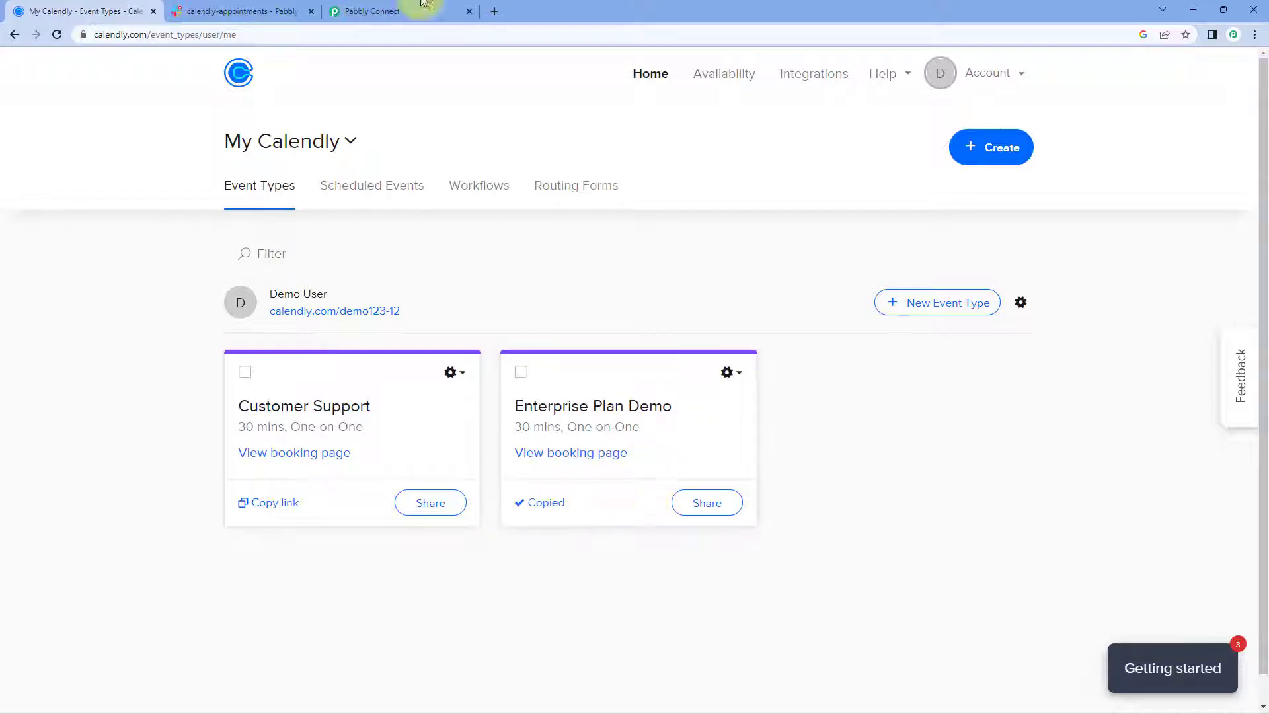
pyautogui.click(500, 5)
pyautogui.write('https://calendly.com/demo123-12/30min')
pyautogui.press('Return')
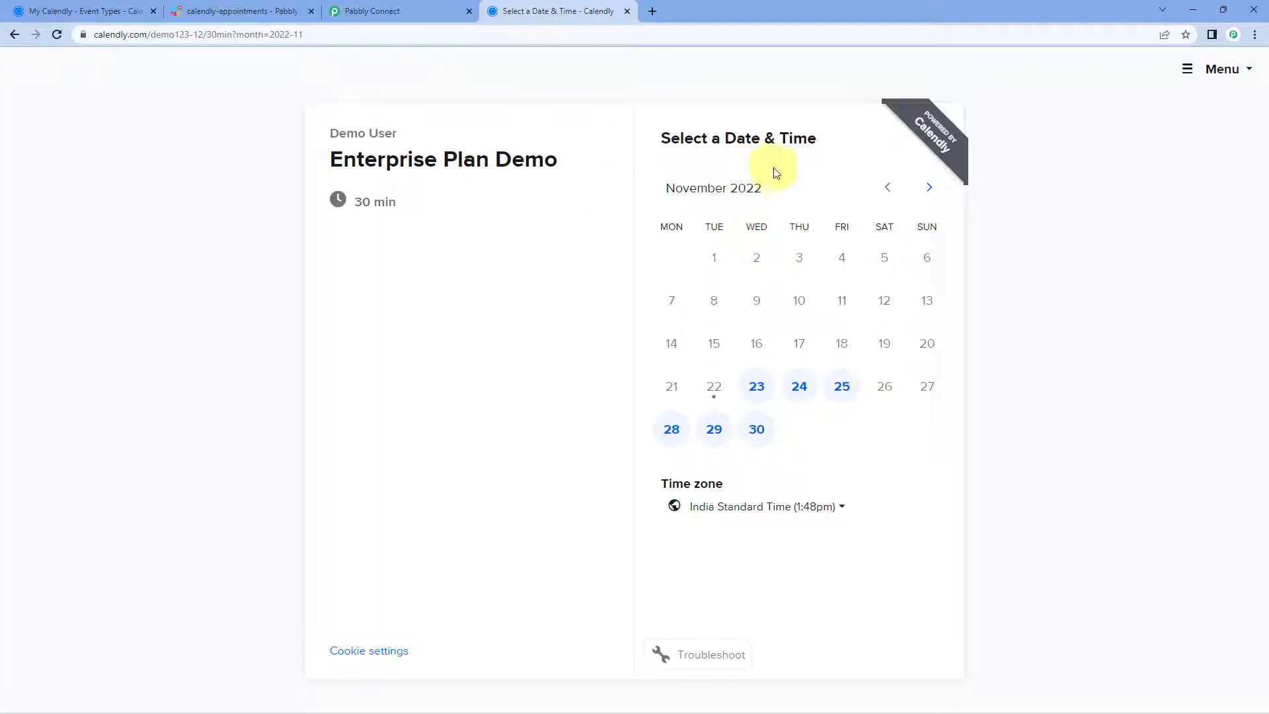
pyautogui.click(807, 396)
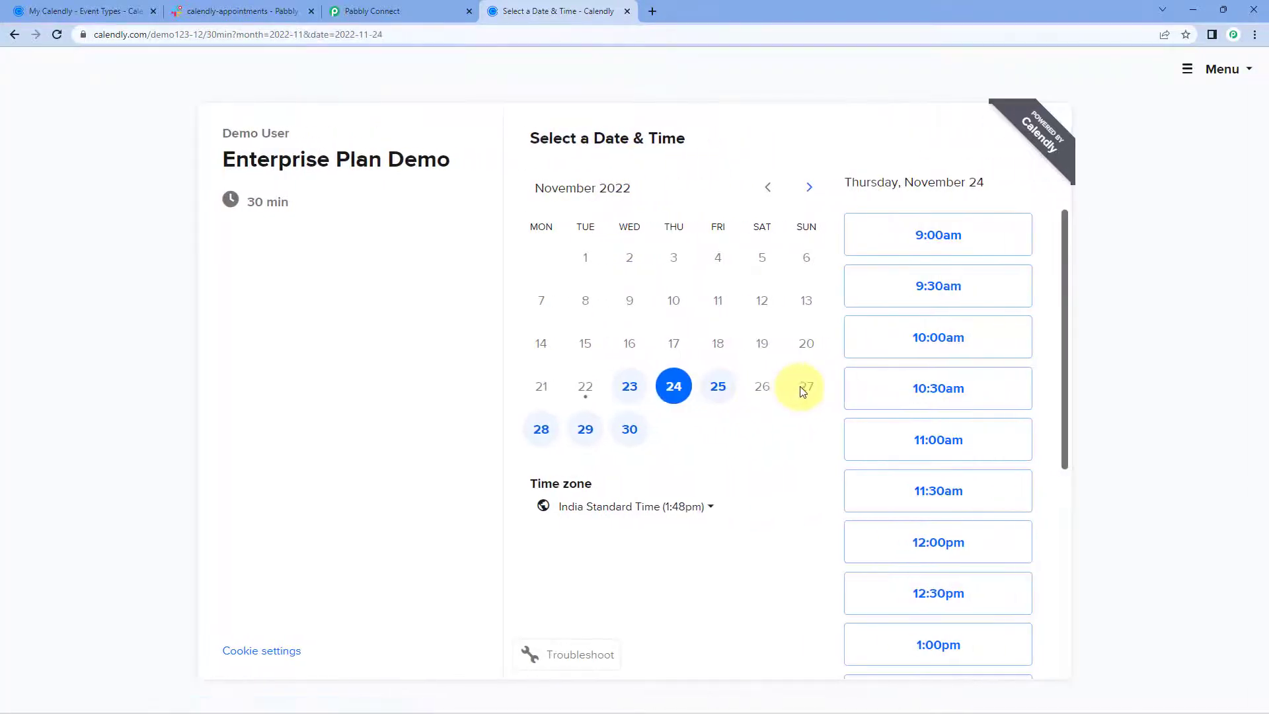
pyautogui.click(988, 340)
pyautogui.click(989, 339)
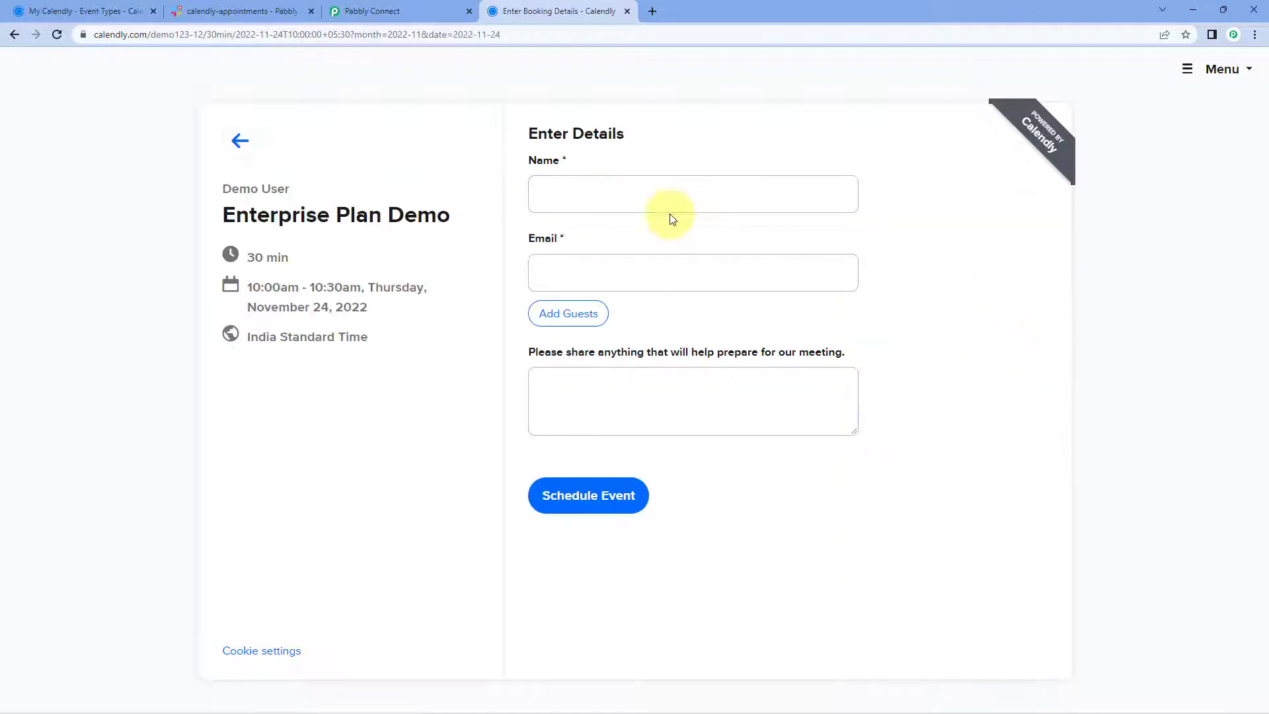
# Enter the invitee's name, email and a meeting note, then schedule the event.
pyautogui.click(660, 185)
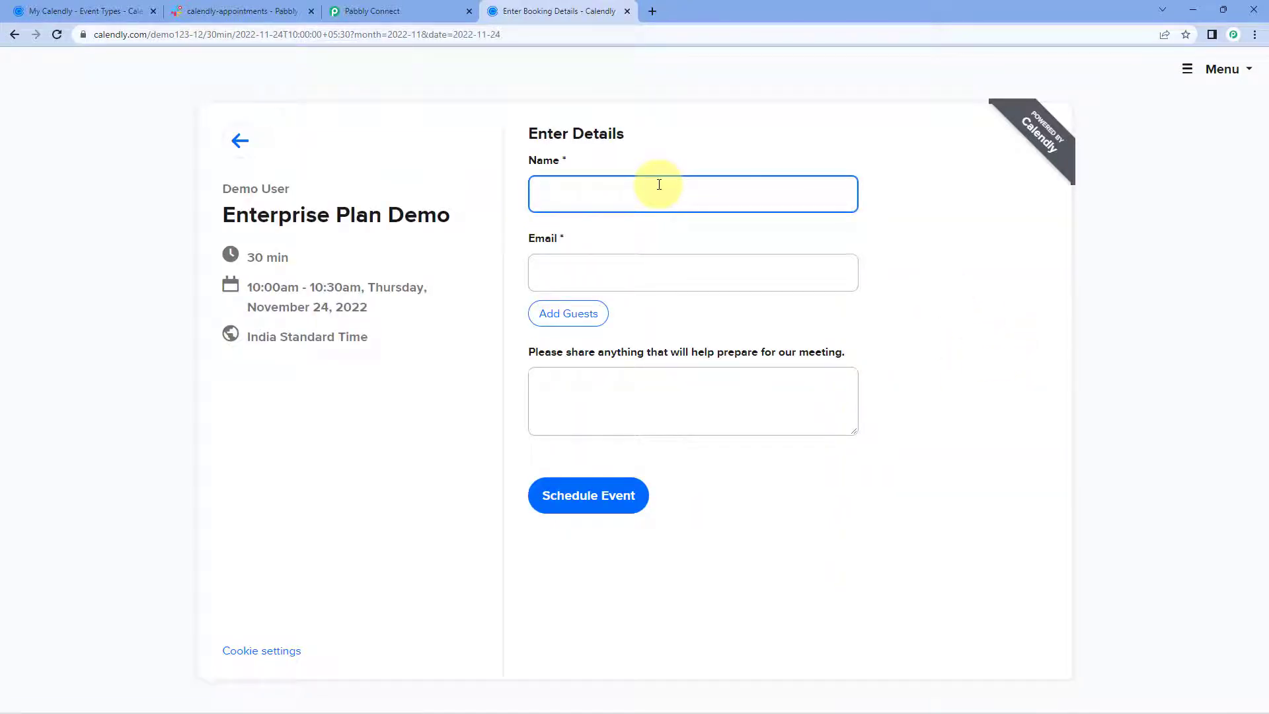
pyautogui.write('Dummy User')
pyautogui.press('Tab')
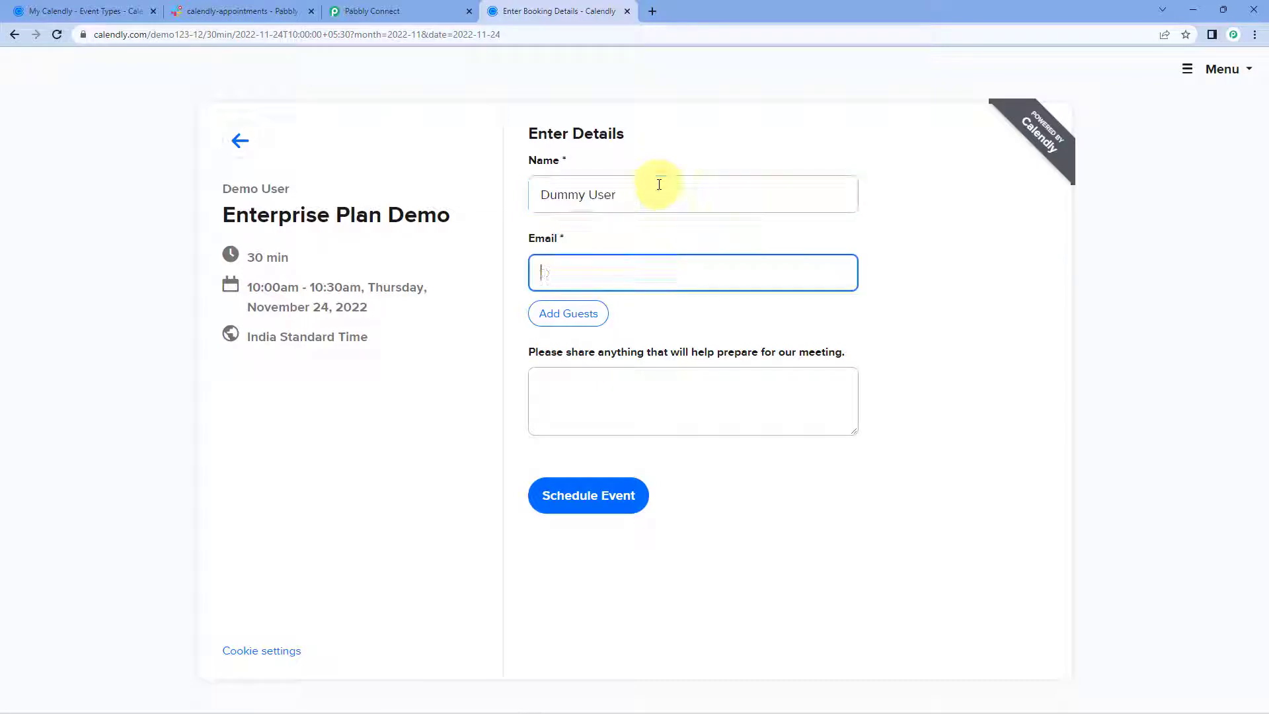
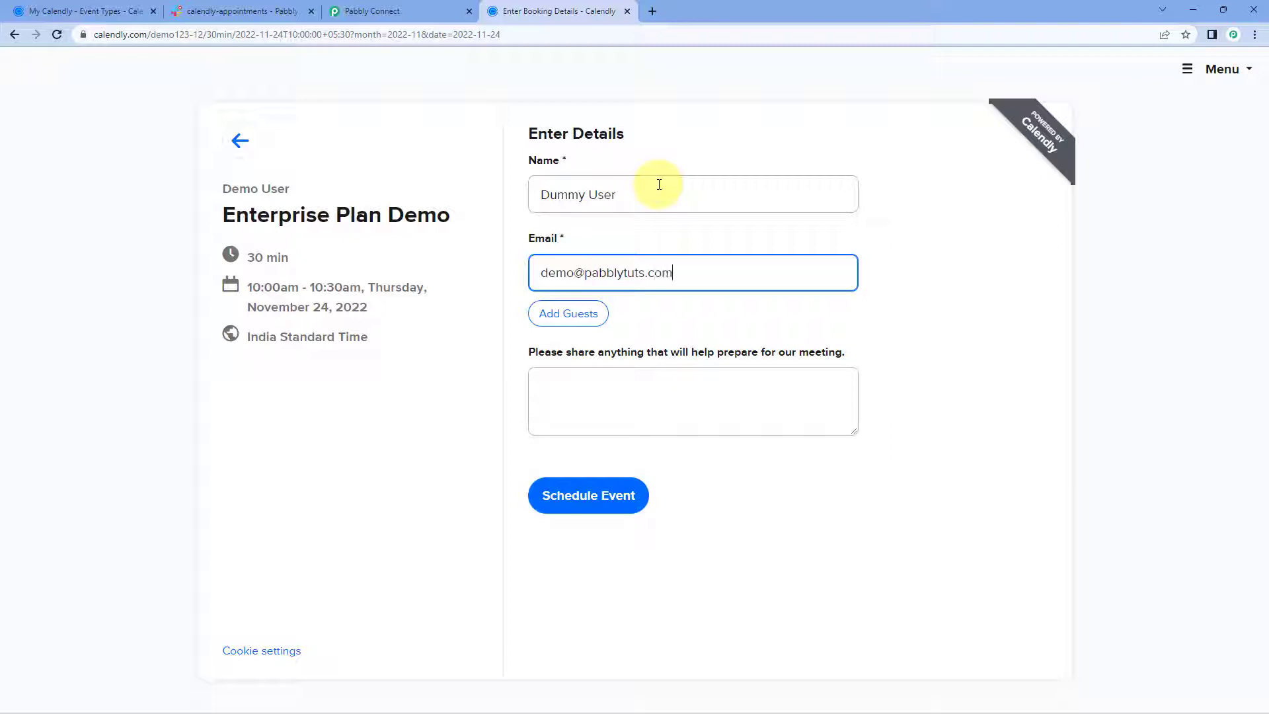
pyautogui.click(594, 378)
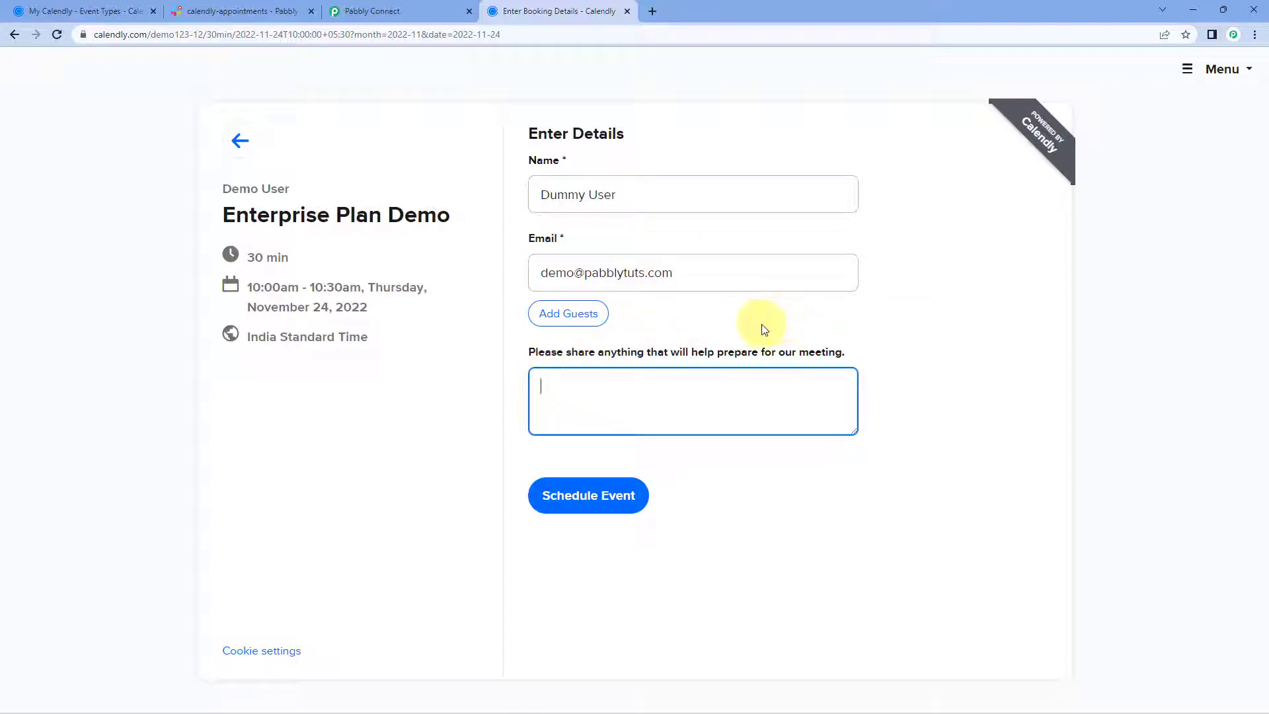
pyautogui.write('This is a test response.')
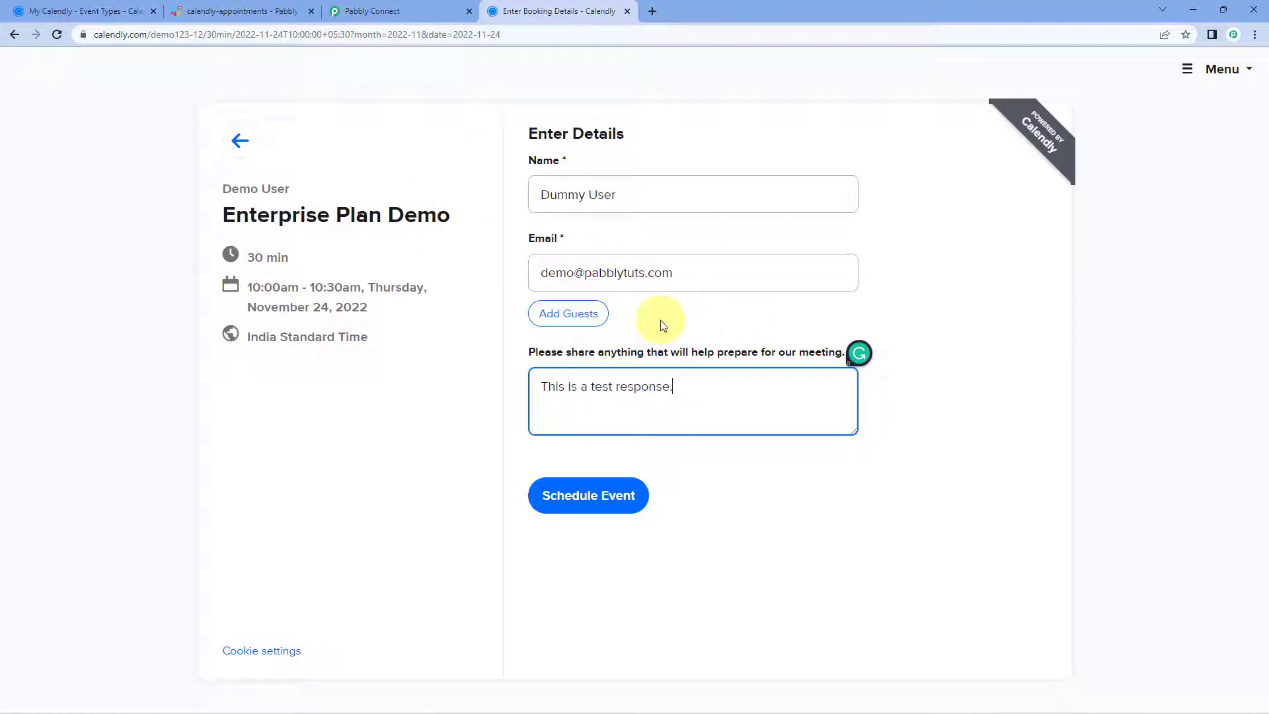
pyautogui.click(595, 512)
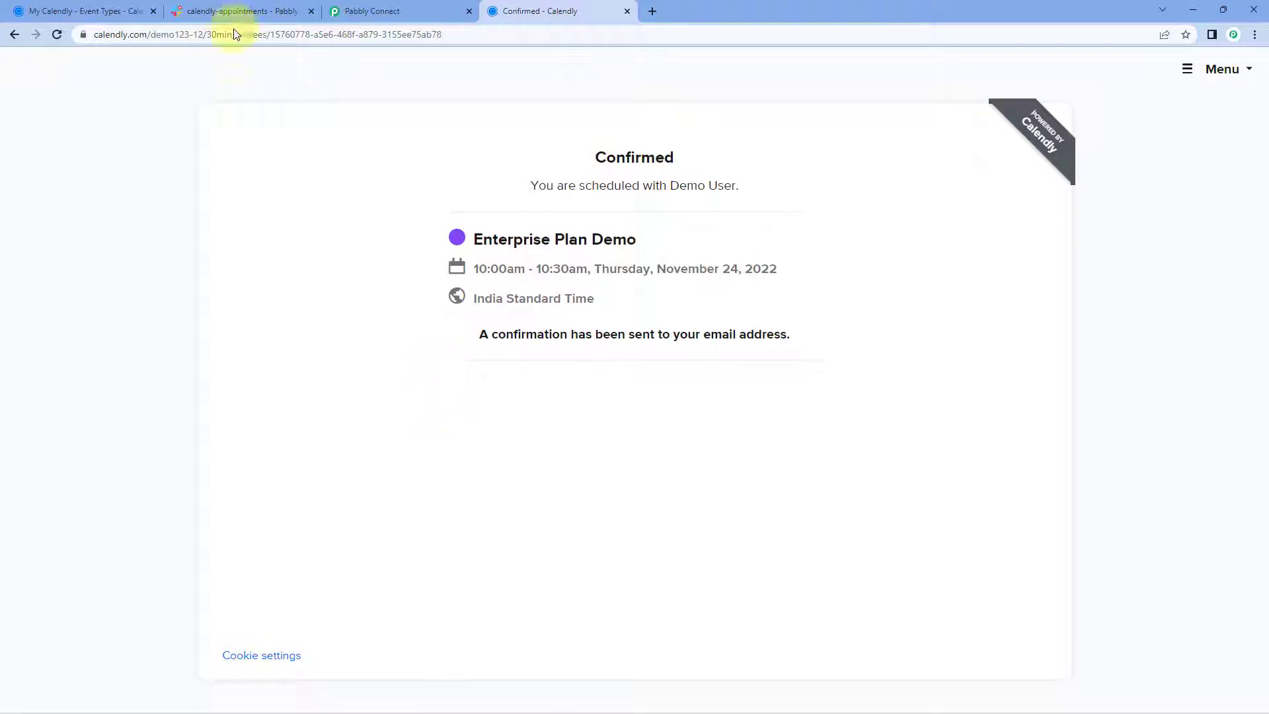
# Back in Pabbly Connect, review the captured Created At, invitee email and name values.
pyautogui.click(380, 11)
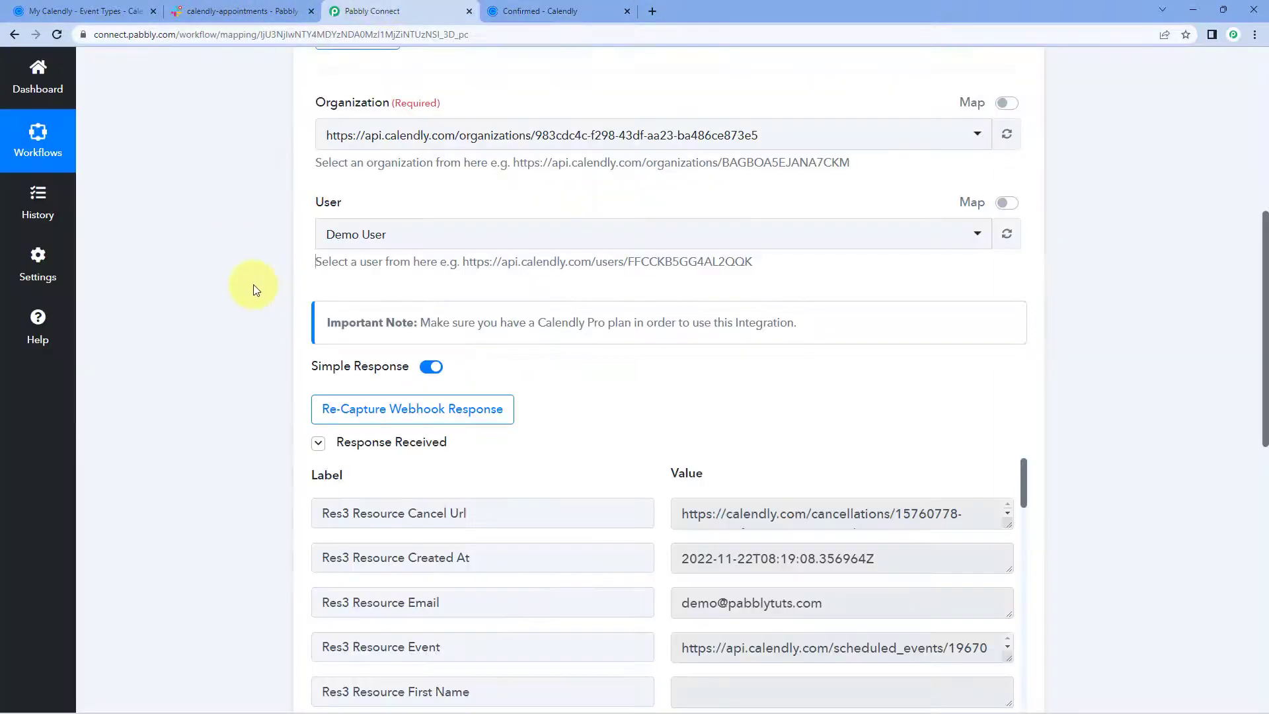
pyautogui.scroll(-1, 255, 290)
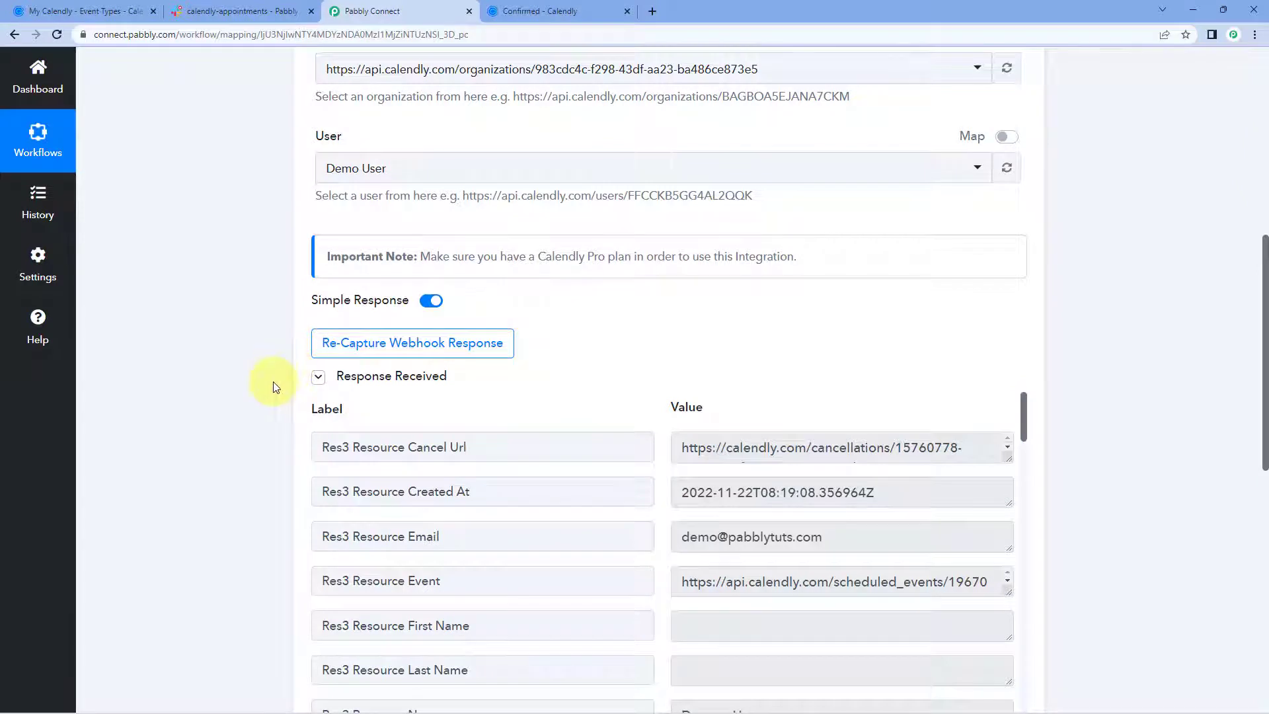
pyautogui.scroll(-2, 645, 334)
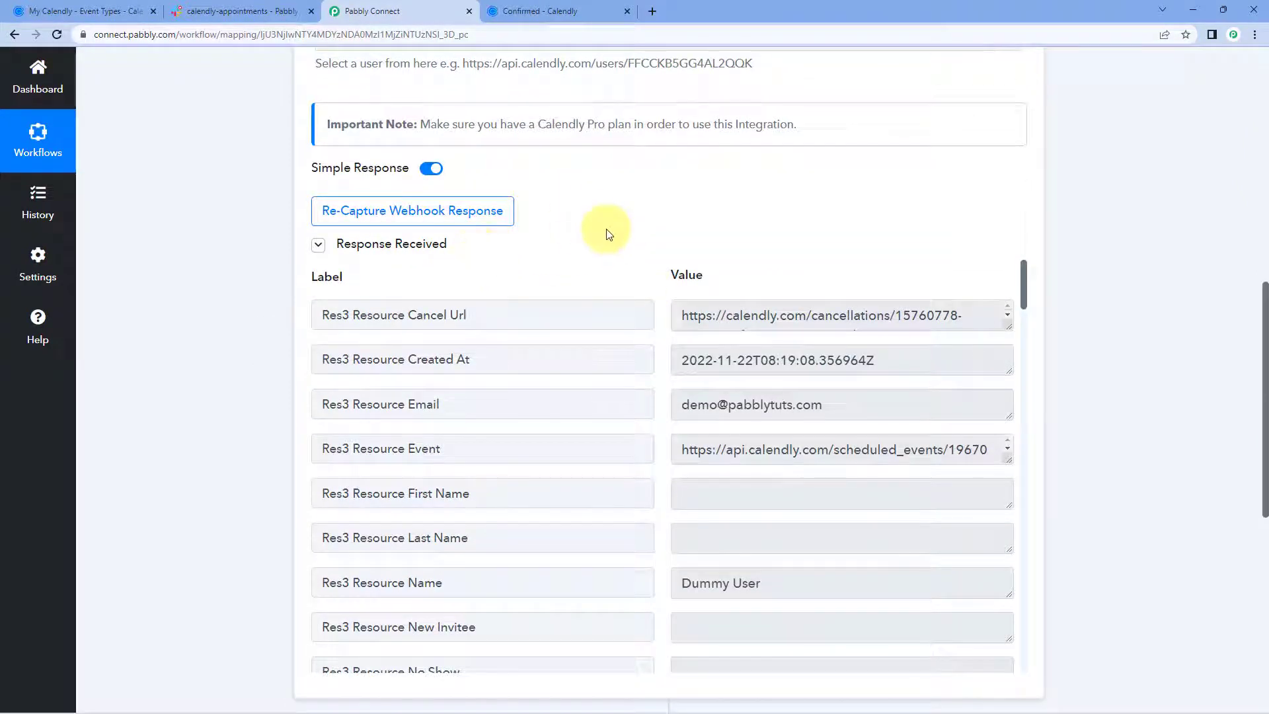
pyautogui.scroll(-2, 600, 265)
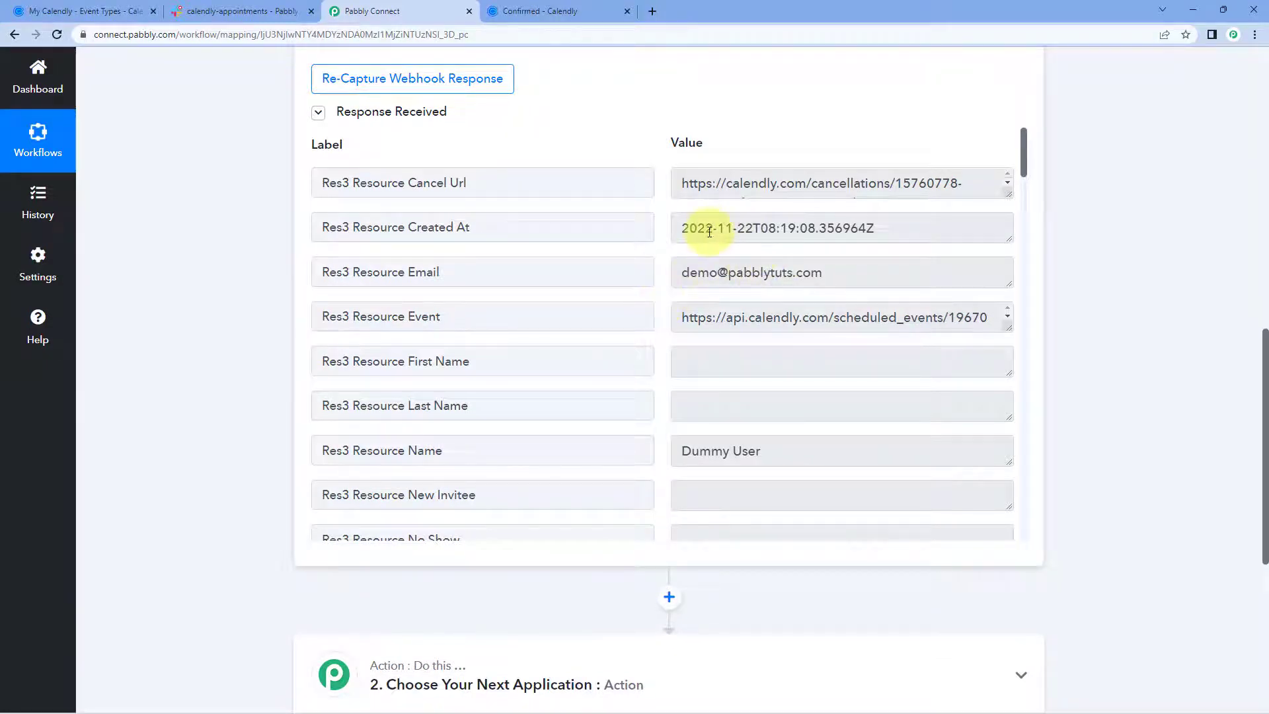
pyautogui.moveTo(689, 228); pyautogui.dragTo(671, 227)
pyautogui.click(654, 232)
pyautogui.moveTo(680, 272); pyautogui.dragTo(841, 269)
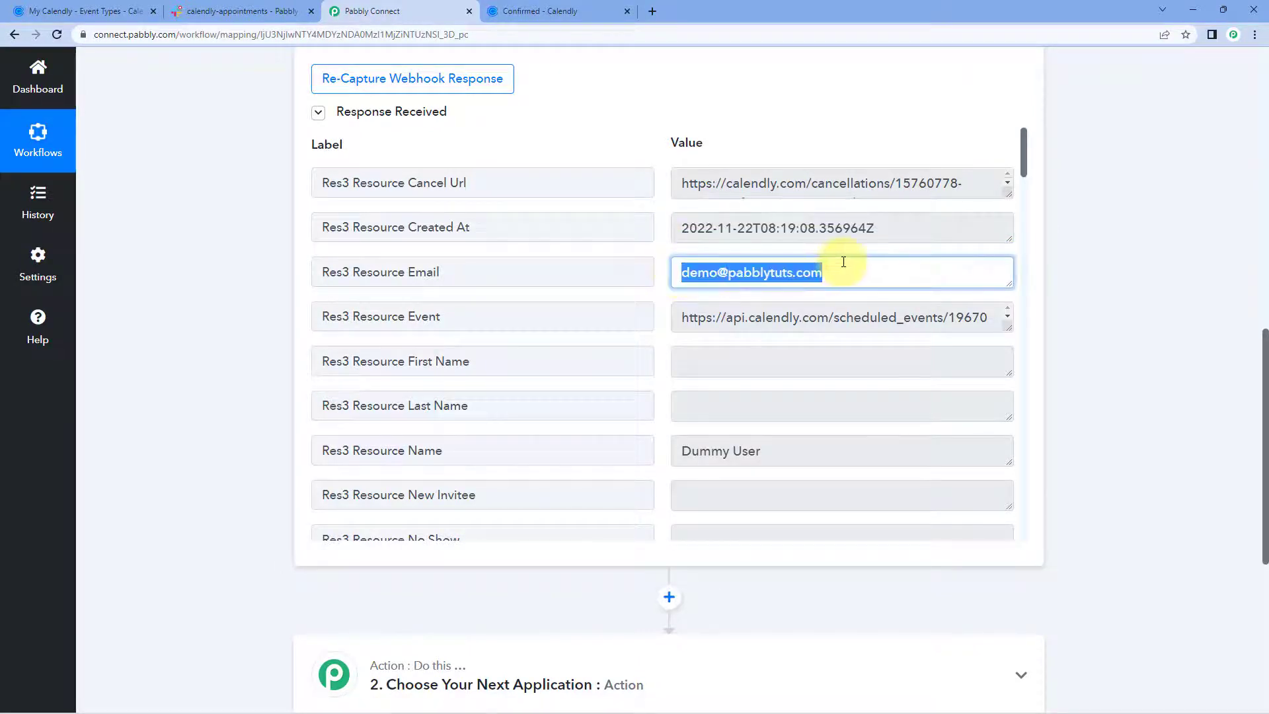
pyautogui.click(663, 271)
pyautogui.moveTo(786, 452); pyautogui.dragTo(731, 419)
pyautogui.click(656, 374)
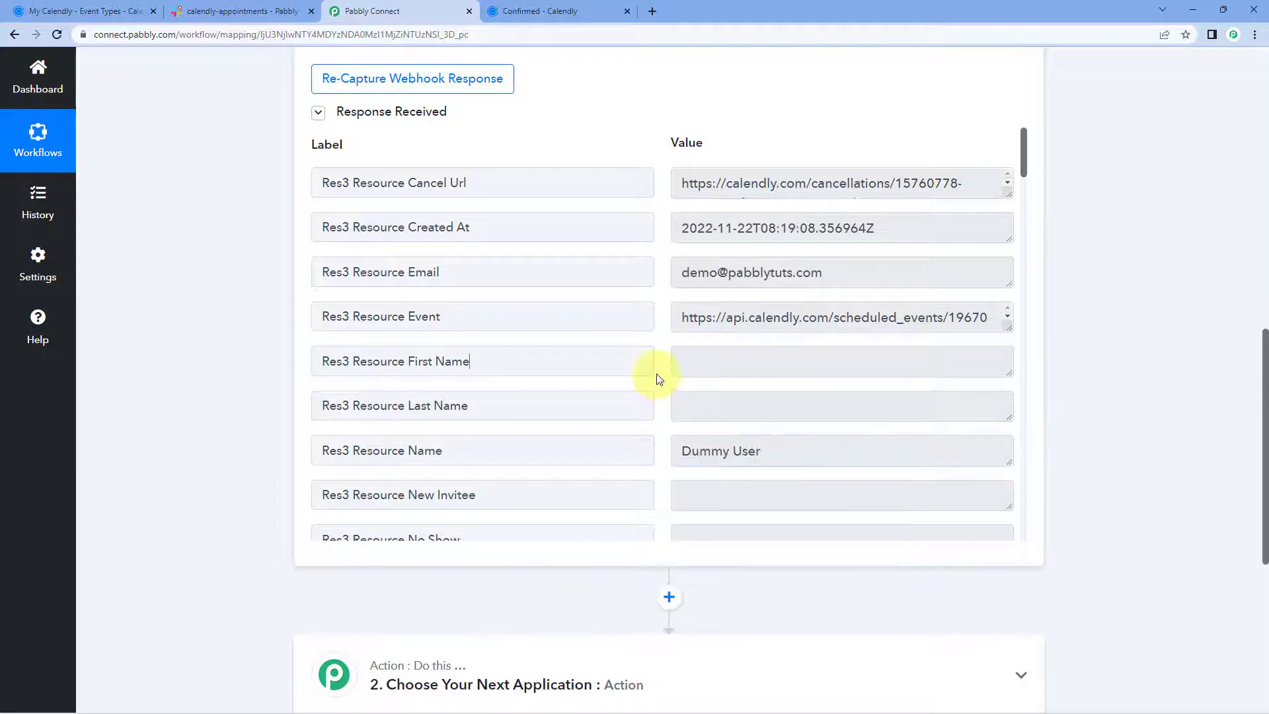
# Check the captured test answer and the event End Time in the response.
pyautogui.scroll(-6, 657, 364)
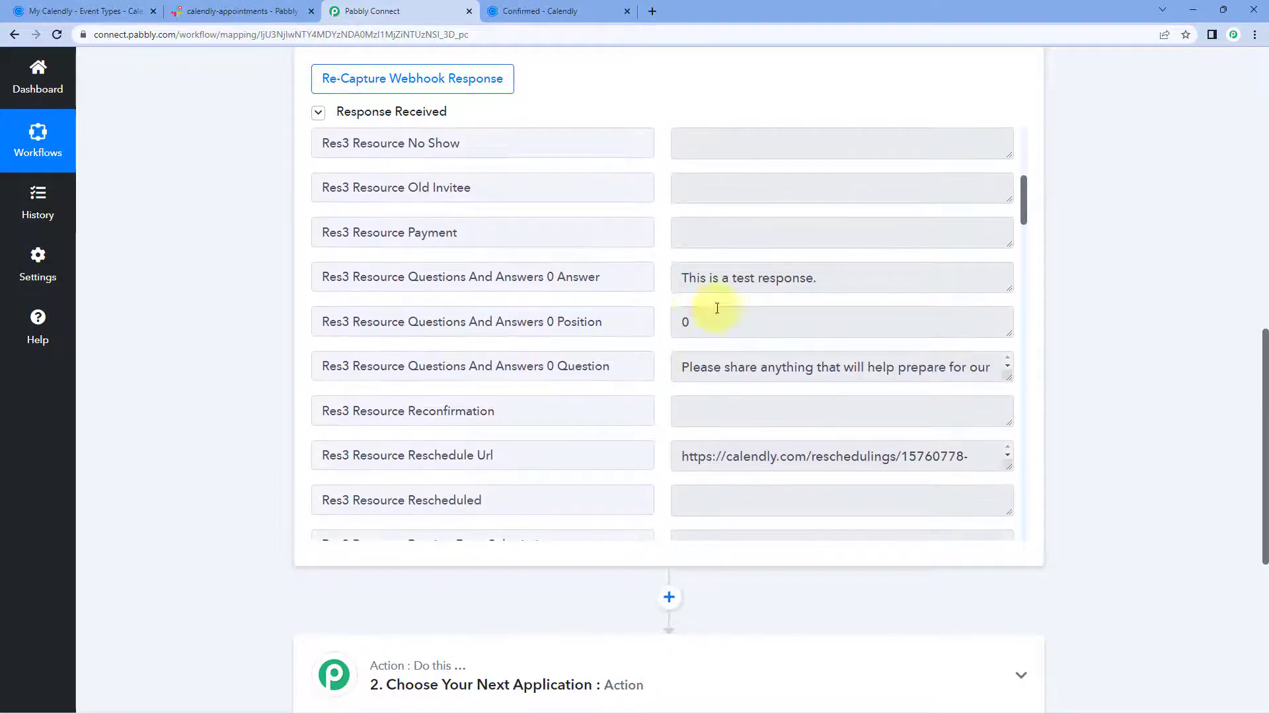
pyautogui.moveTo(681, 278); pyautogui.dragTo(828, 275)
pyautogui.click(830, 275)
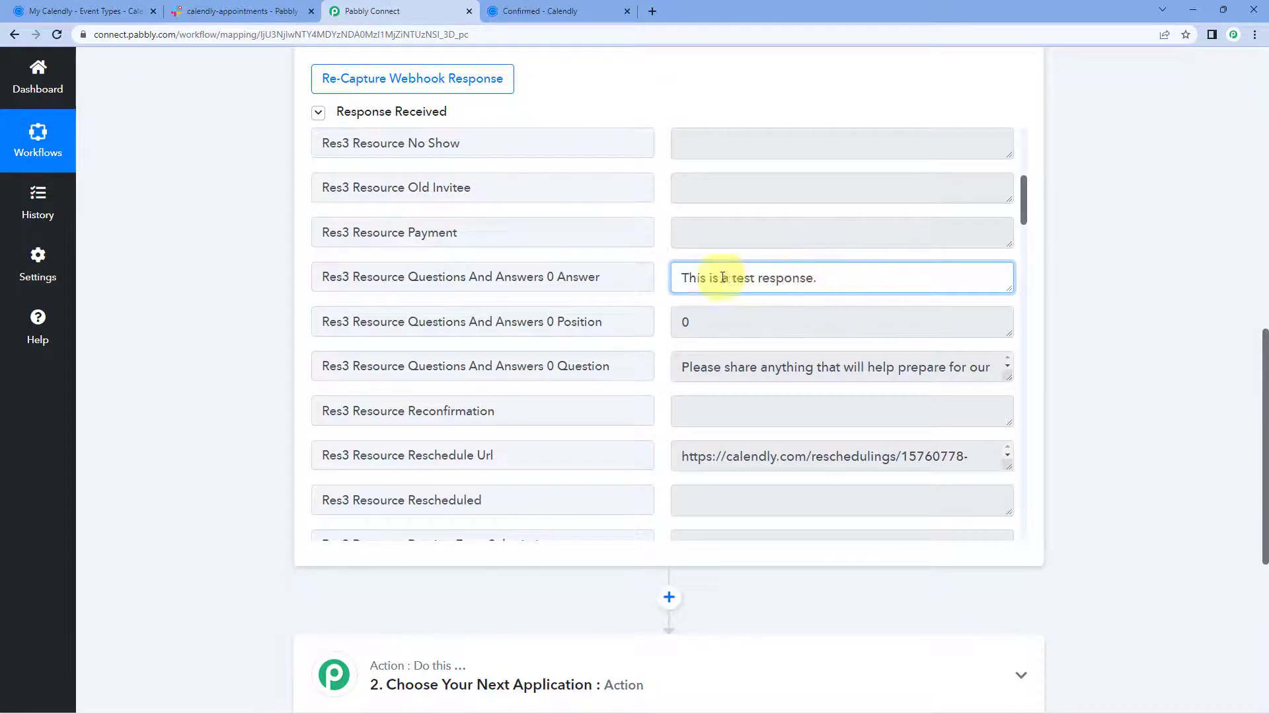
pyautogui.click(659, 308)
pyautogui.scroll(-3, 661, 309)
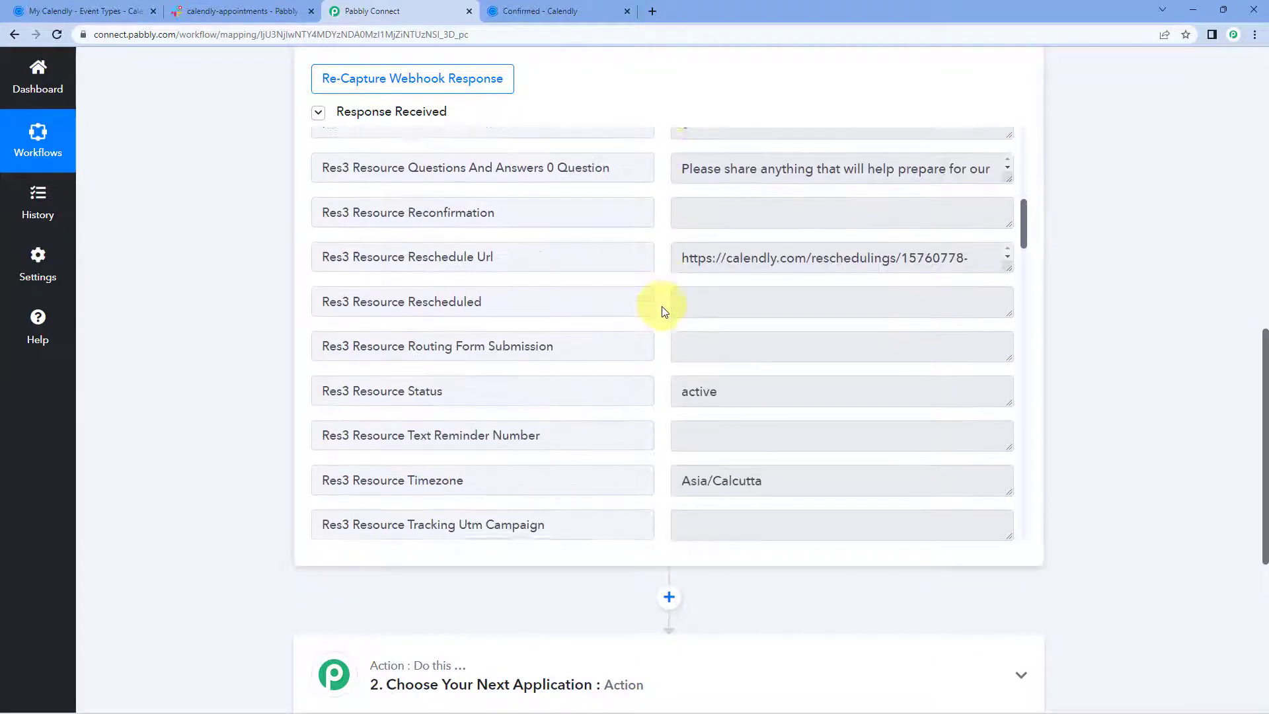
pyautogui.scroll(-6, 664, 311)
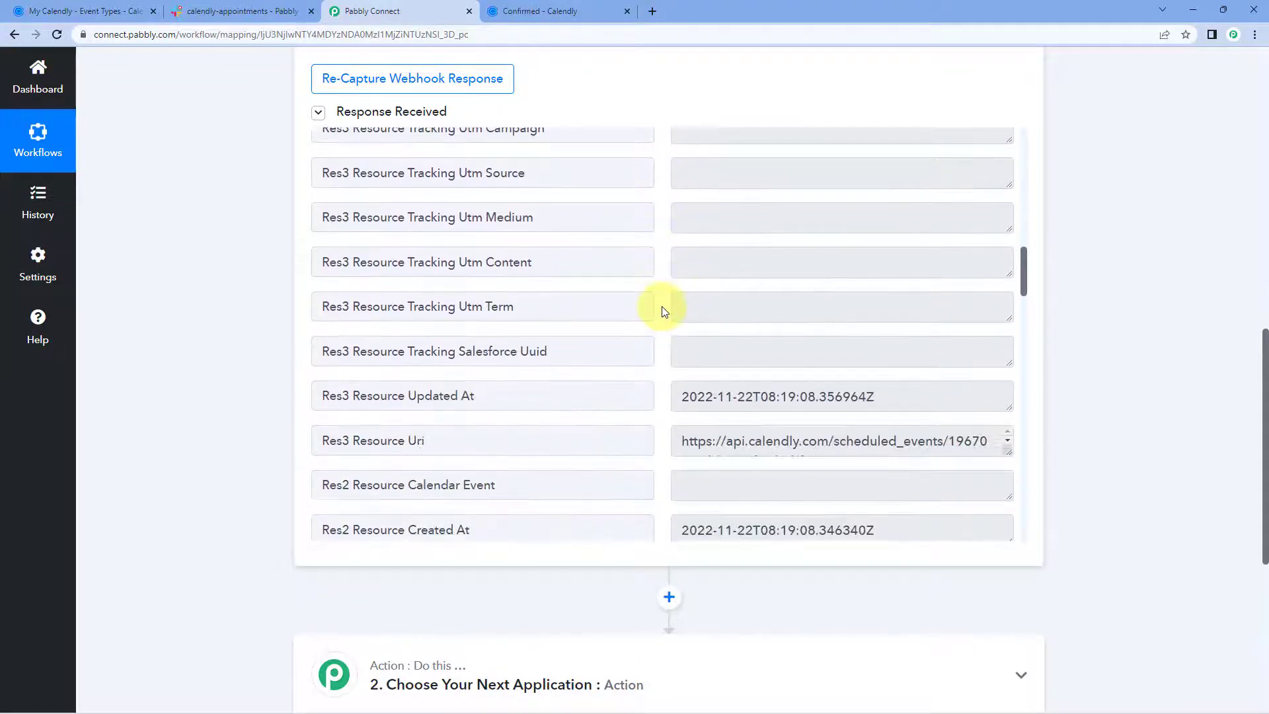
pyautogui.scroll(-4, 665, 311)
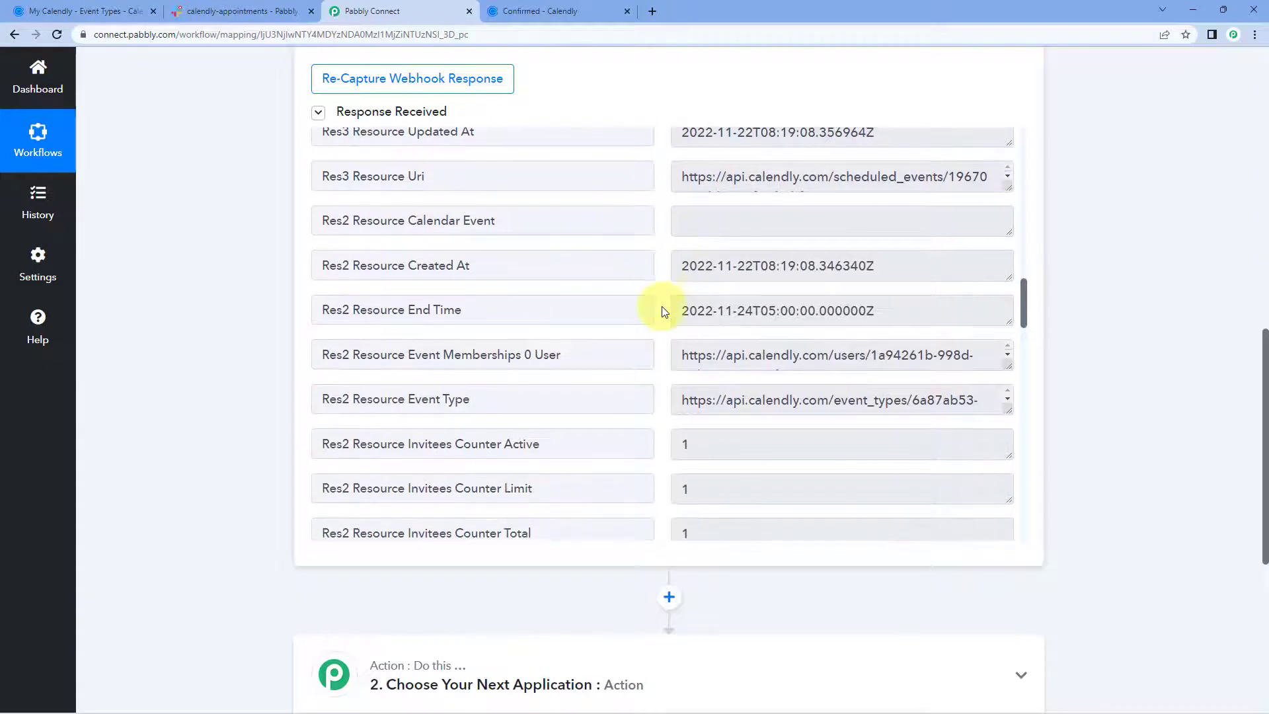
pyautogui.scroll(-1, 661, 308)
pyautogui.moveTo(686, 200); pyautogui.dragTo(681, 246)
pyautogui.click(653, 246)
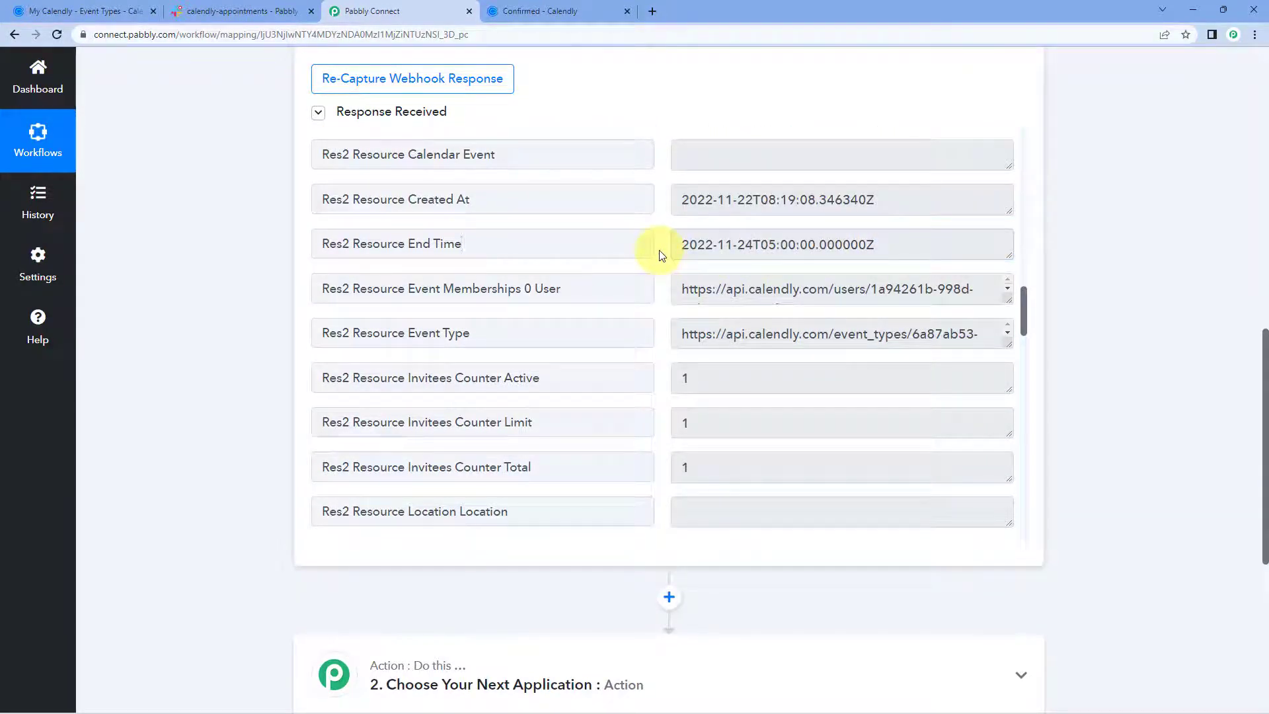
# Locate the Res2 Resource Name value showing Enterprise Plan Demo.
pyautogui.scroll(-3, 661, 255)
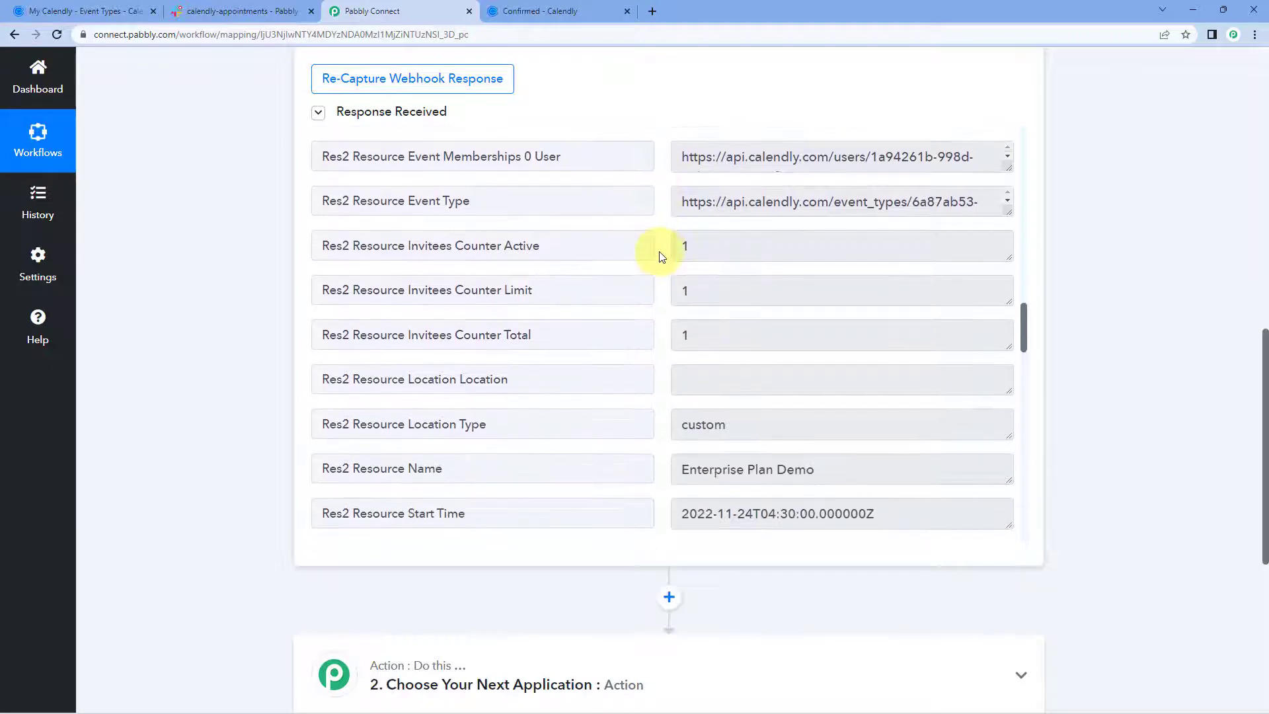
pyautogui.scroll(-2, 661, 257)
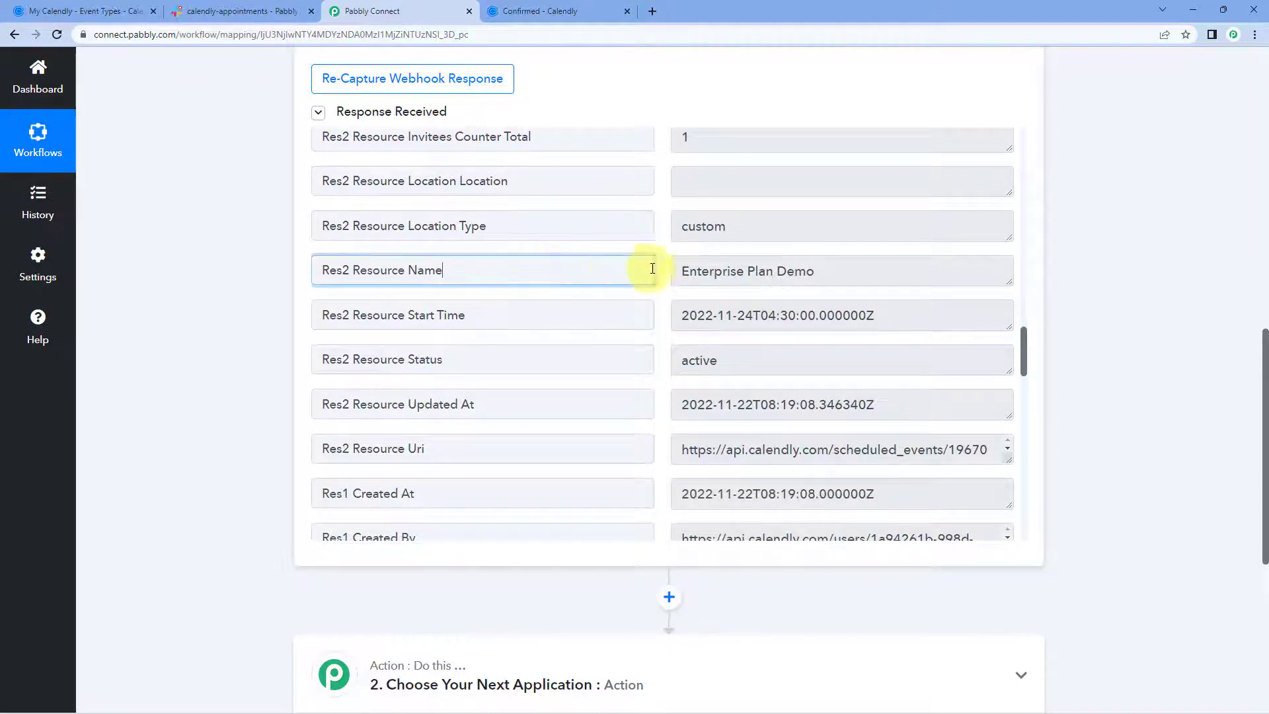
pyautogui.click(685, 270)
pyautogui.moveTo(685, 269); pyautogui.dragTo(666, 278)
pyautogui.click(664, 277)
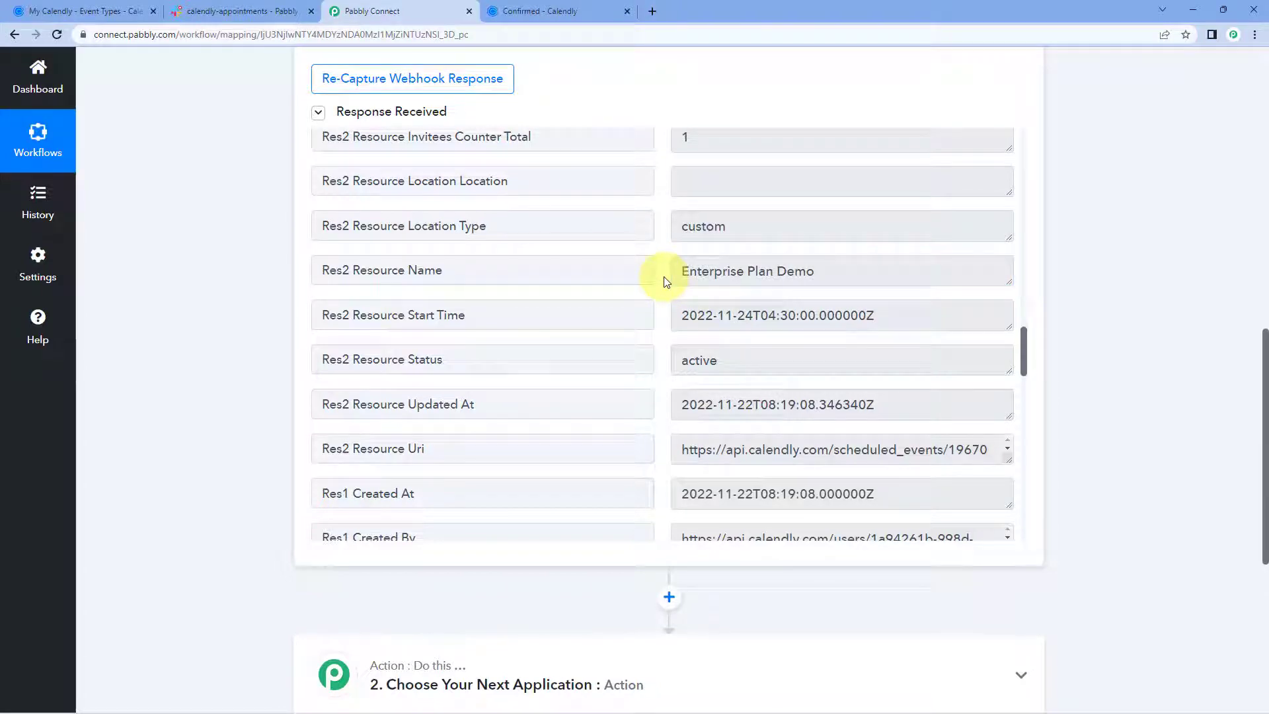
pyautogui.moveTo(679, 275); pyautogui.dragTo(833, 273)
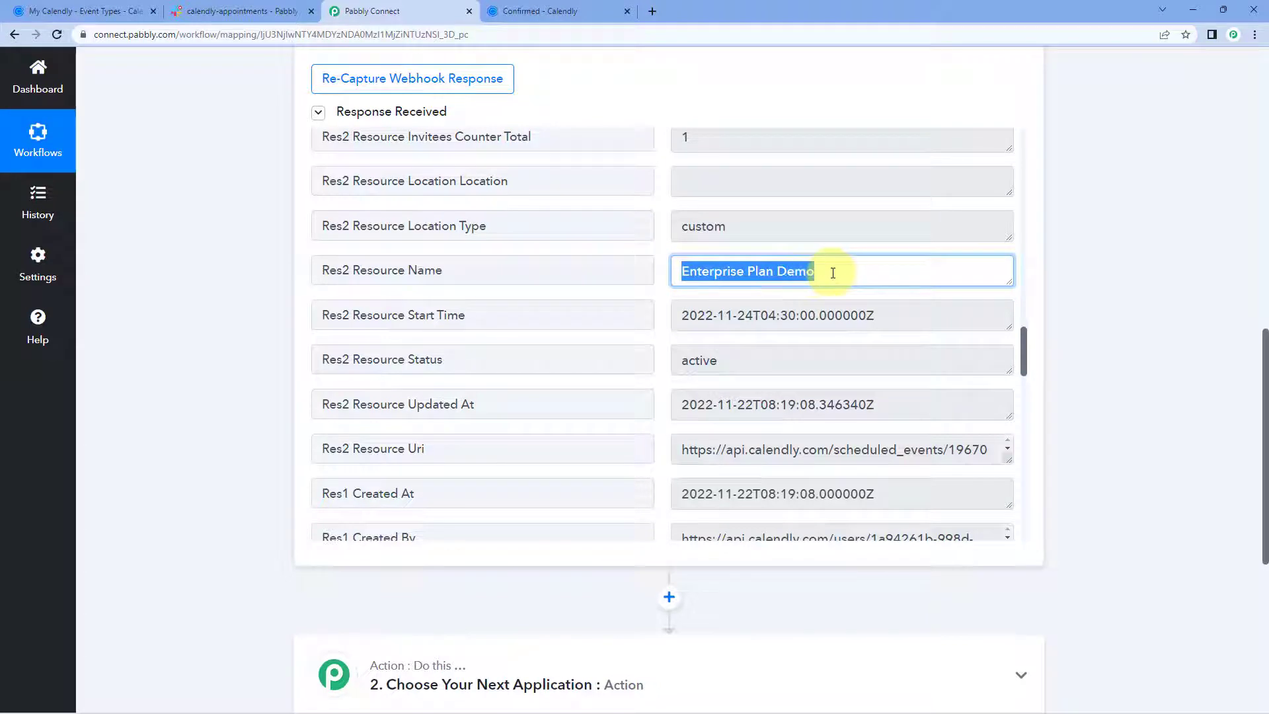
pyautogui.click(833, 273)
pyautogui.click(658, 272)
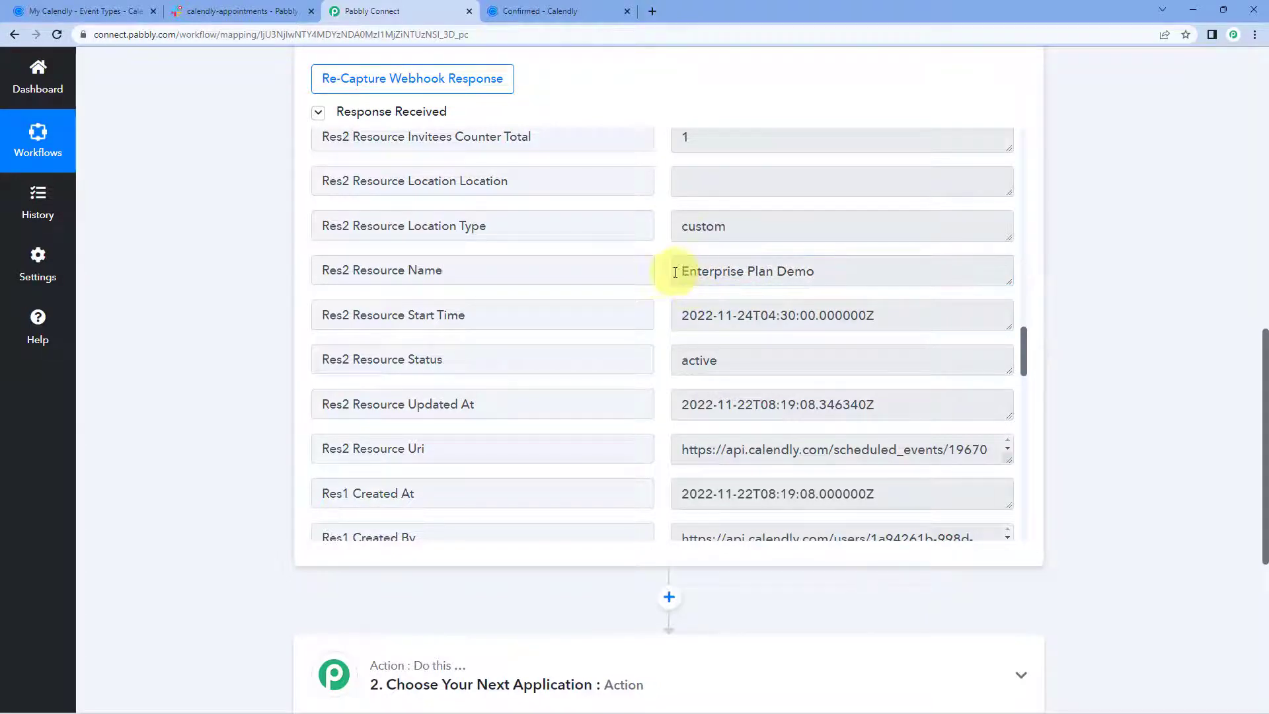
pyautogui.moveTo(674, 272); pyautogui.dragTo(822, 269)
pyautogui.click(679, 275)
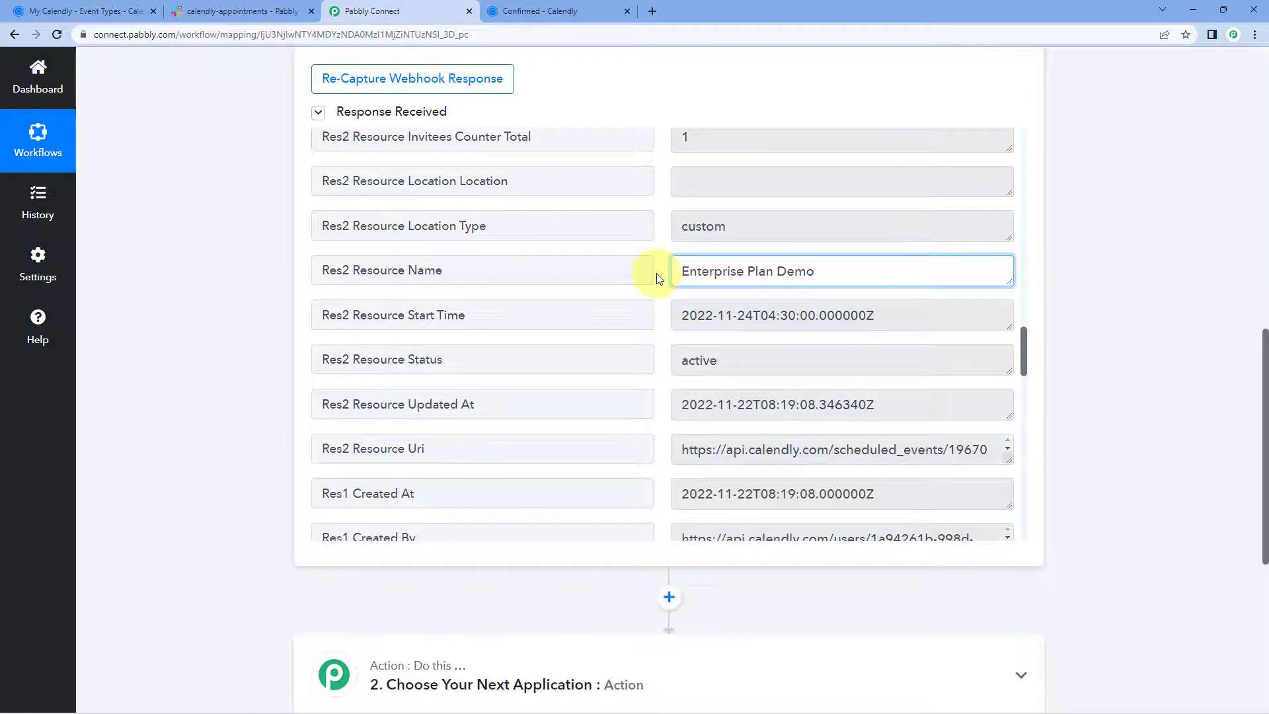
pyautogui.scroll(-6, 658, 278)
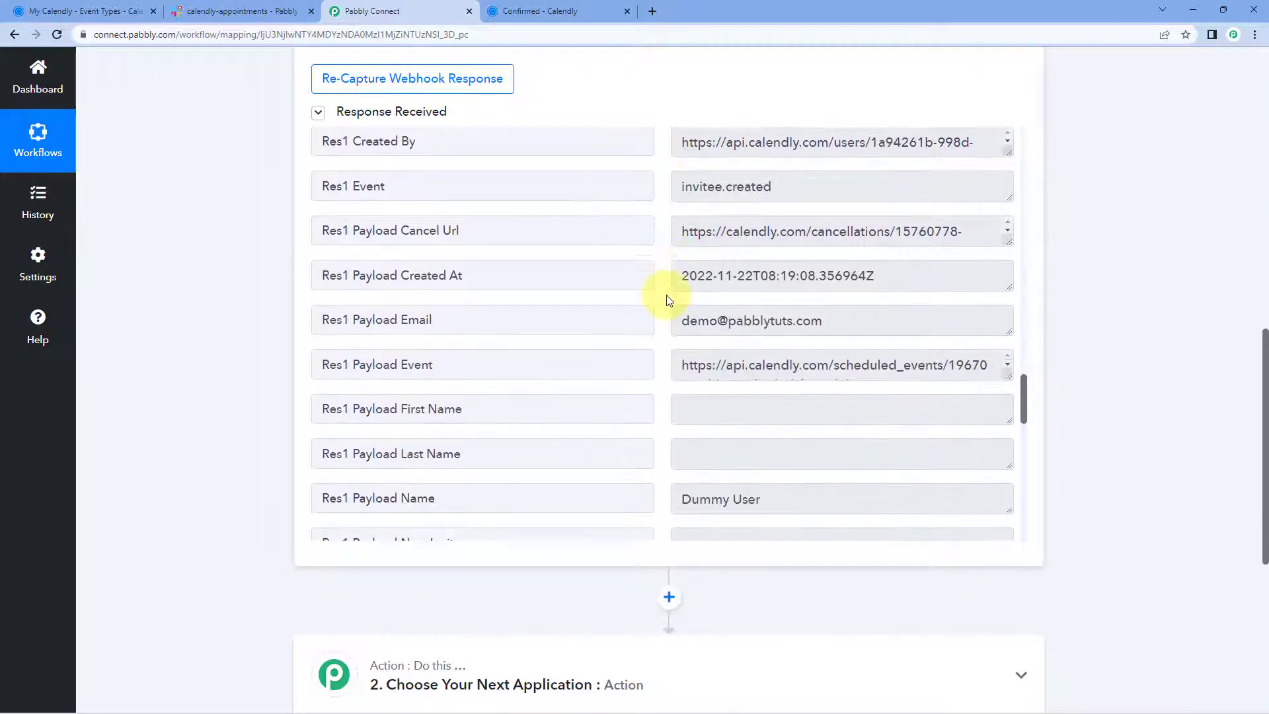
pyautogui.scroll(-8, 667, 300)
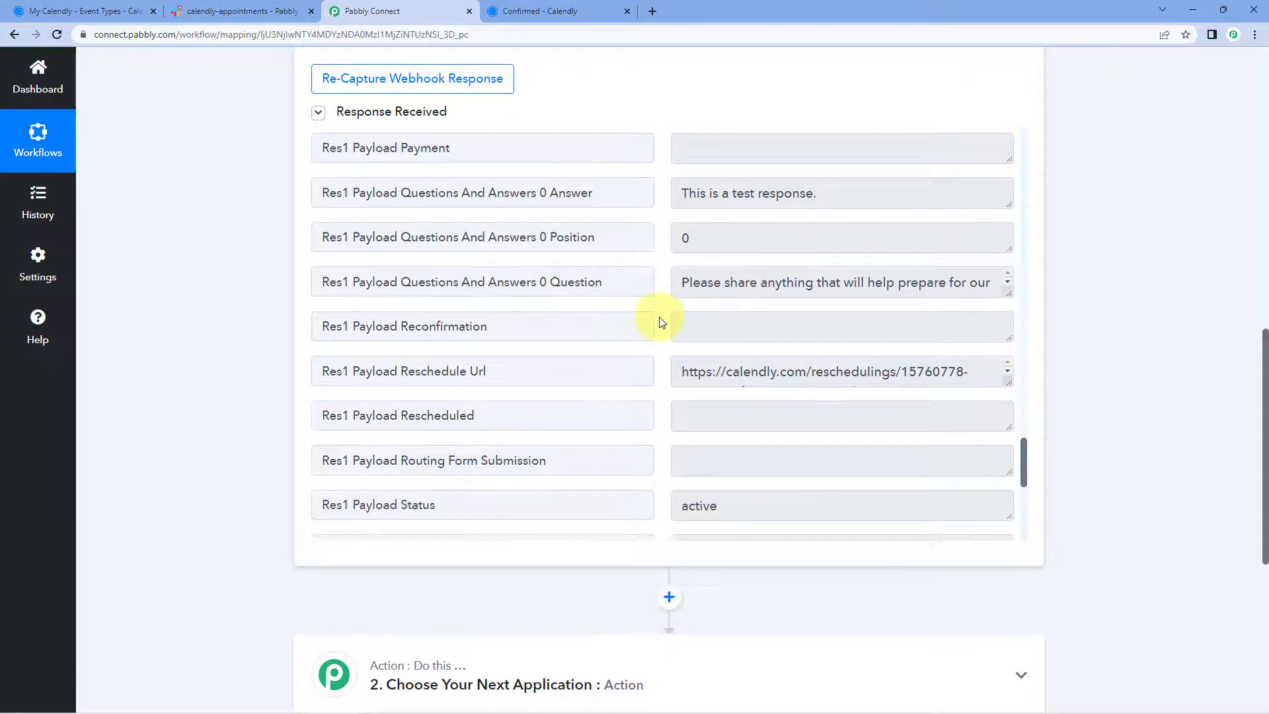
pyautogui.scroll(15, 661, 322)
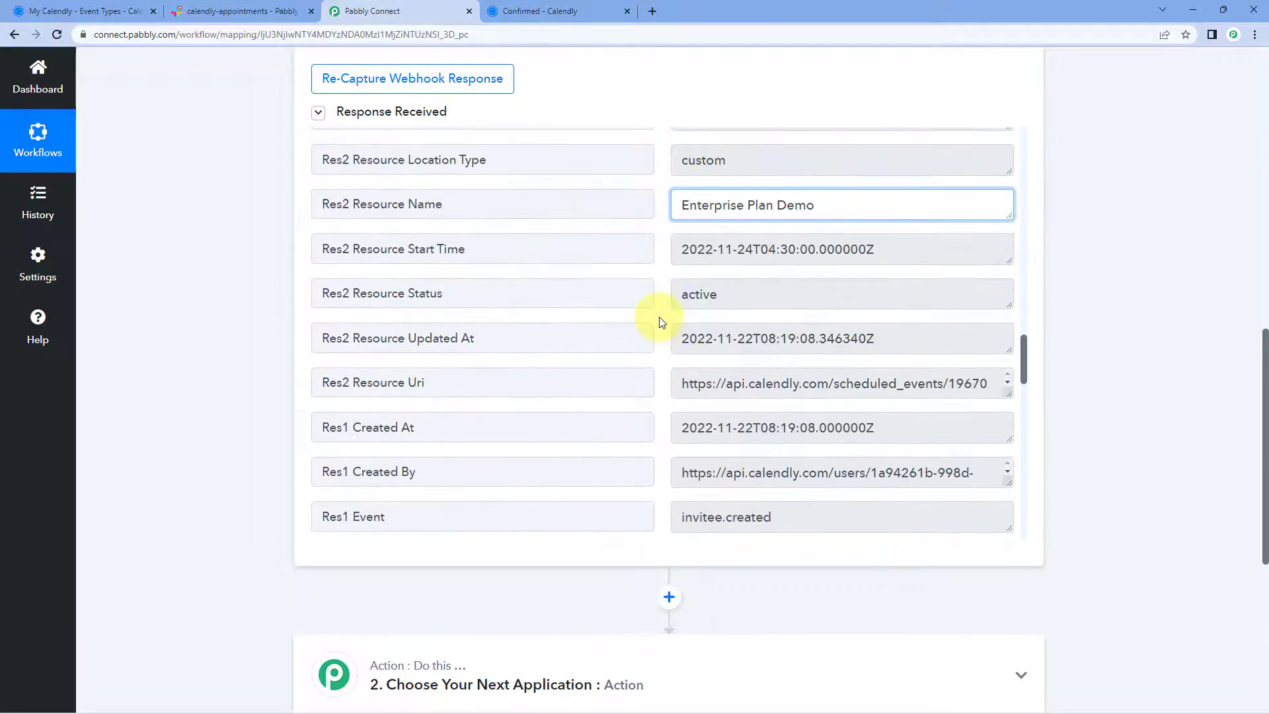
pyautogui.scroll(3, 661, 320)
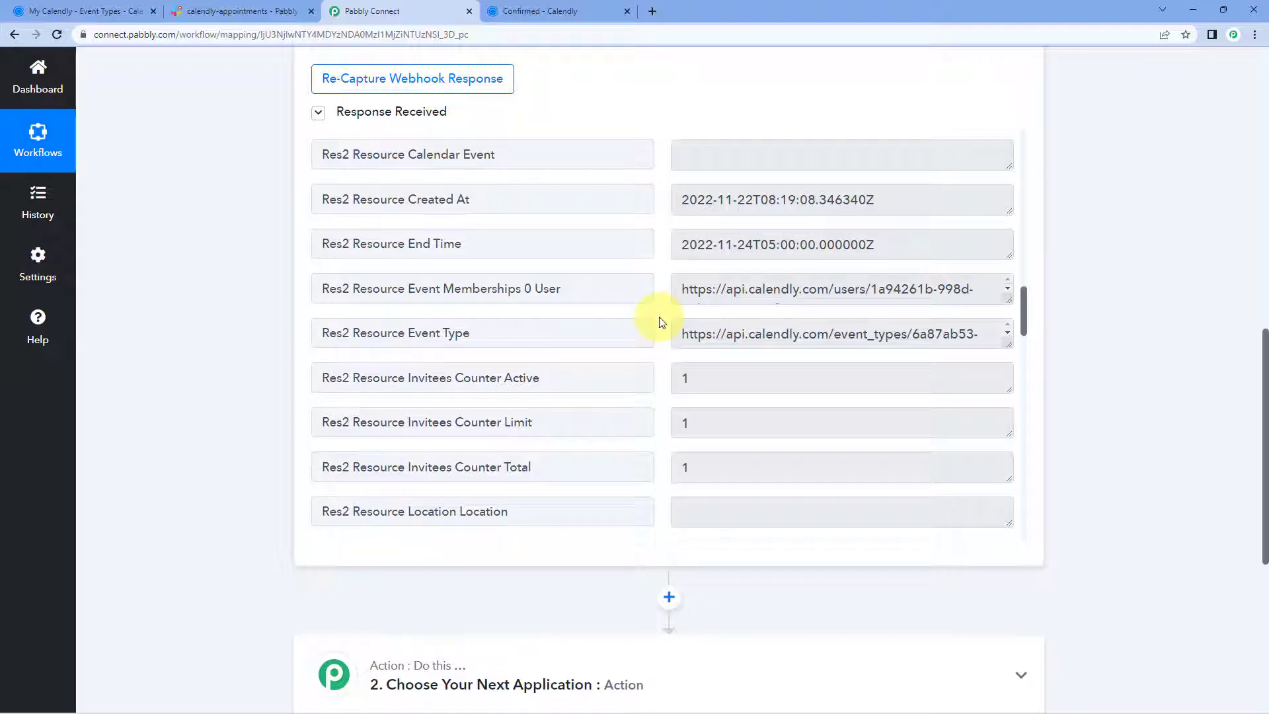
pyautogui.scroll(12, 661, 322)
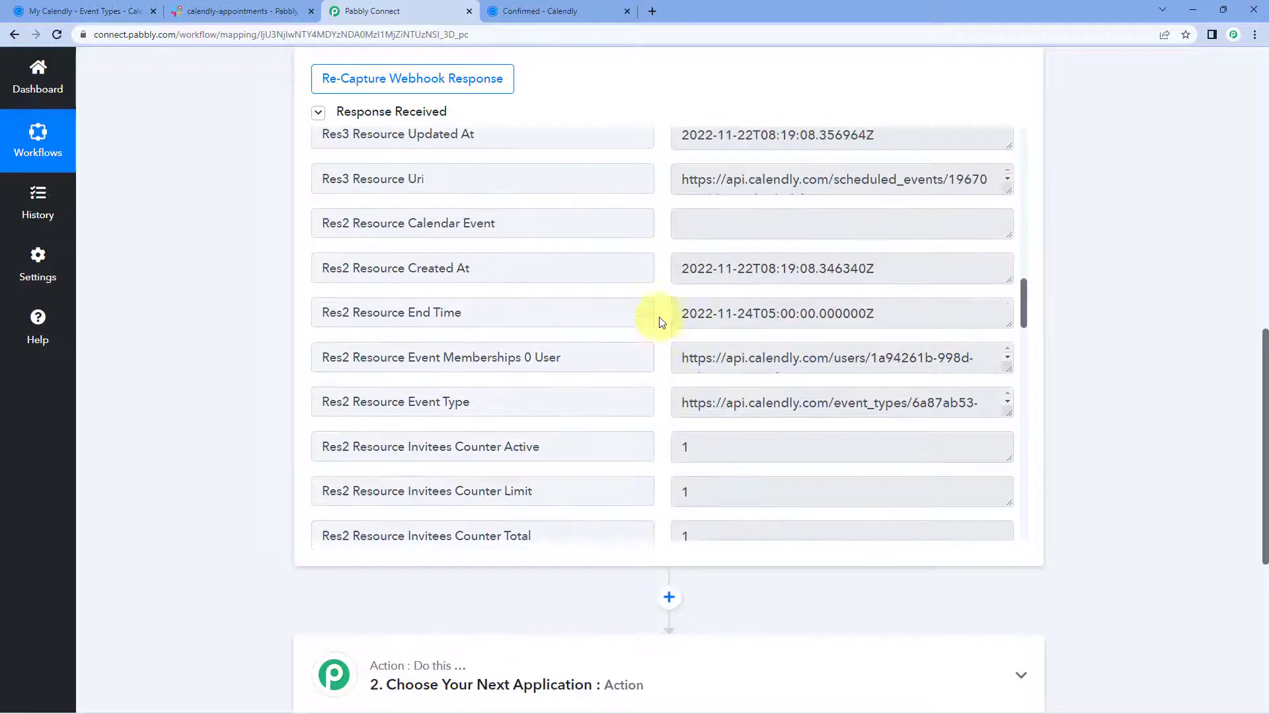
pyautogui.scroll(7, 661, 322)
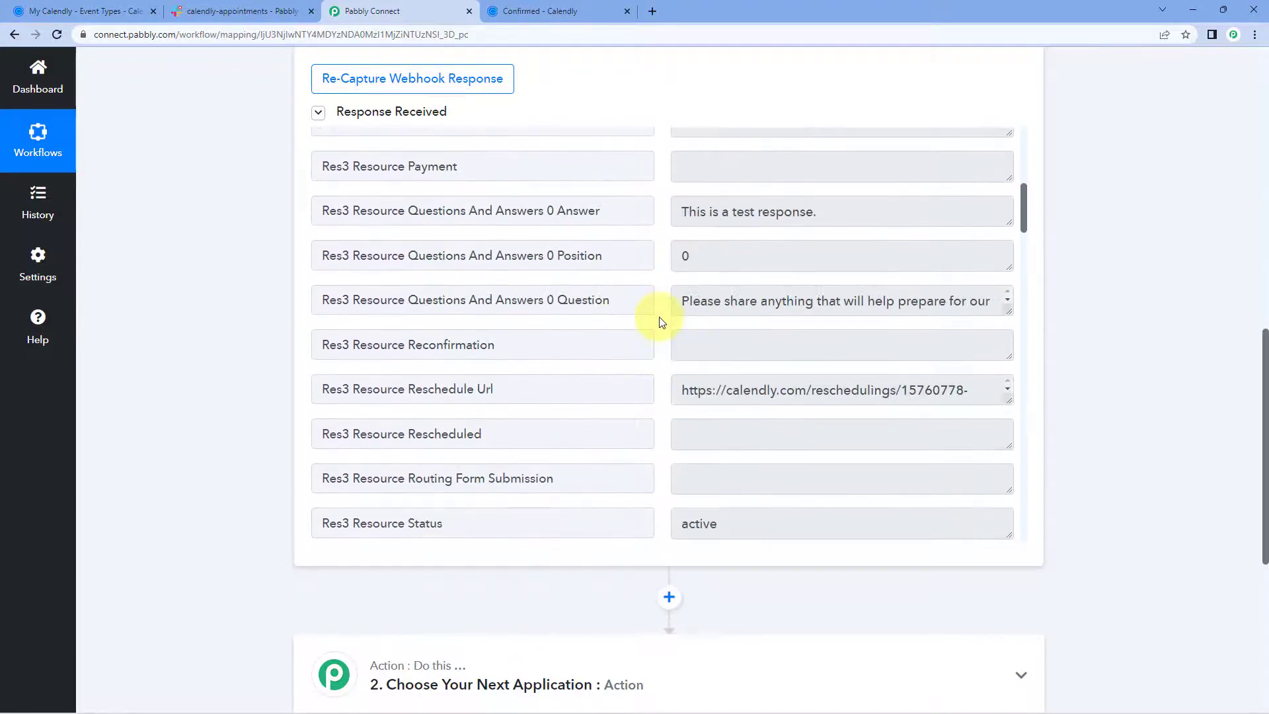
pyautogui.scroll(2, 661, 322)
pyautogui.scroll(-3, 660, 322)
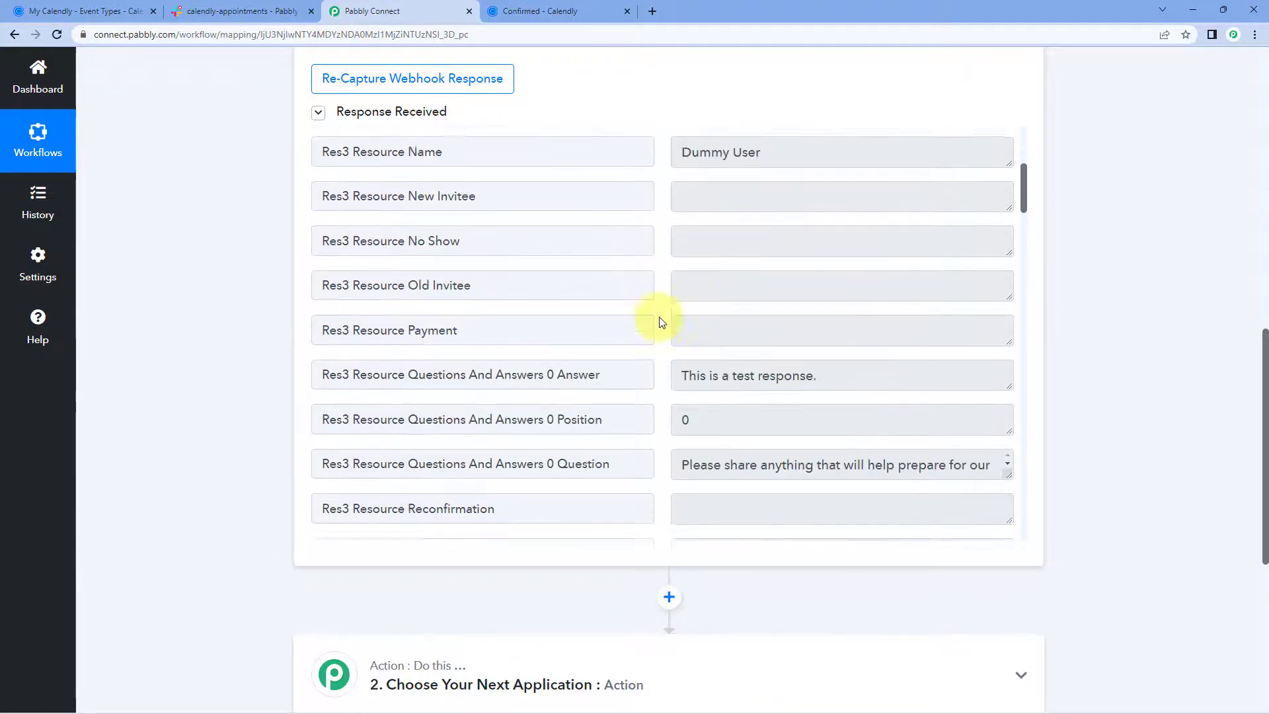
pyautogui.scroll(4, 661, 321)
pyautogui.scroll(-7, 661, 321)
pyautogui.scroll(-10, 661, 322)
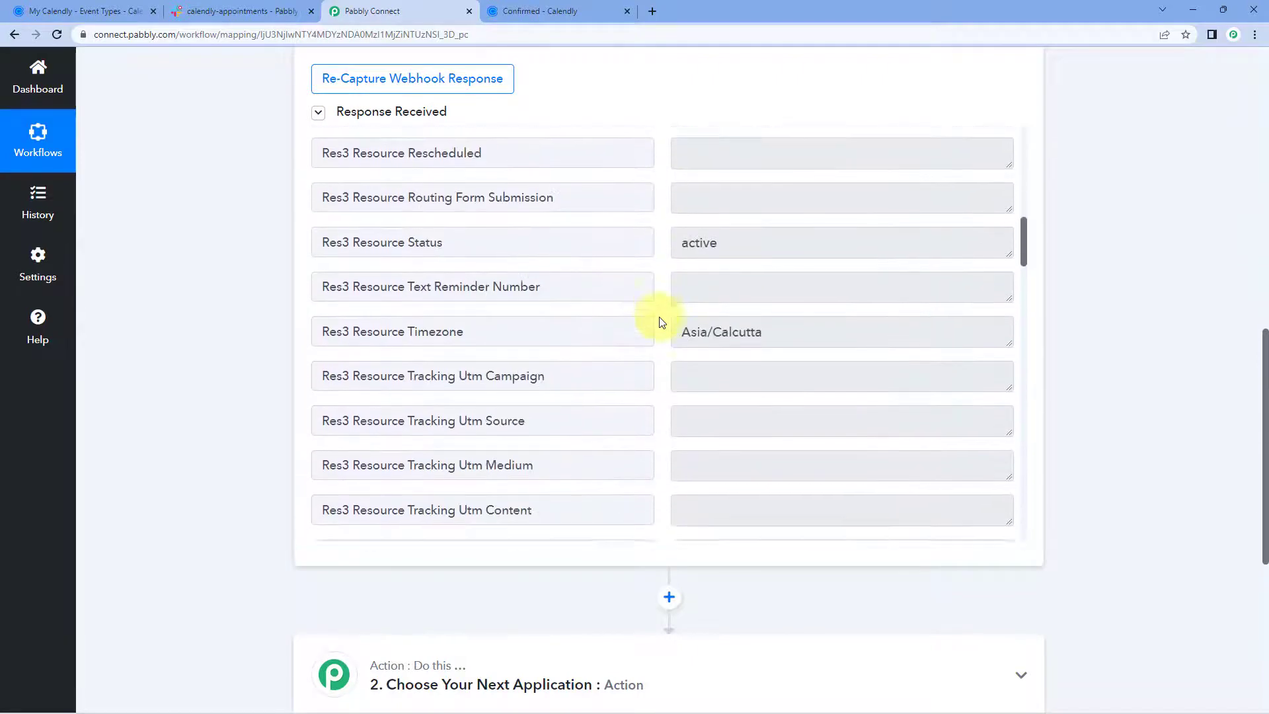
pyautogui.scroll(-10, 666, 321)
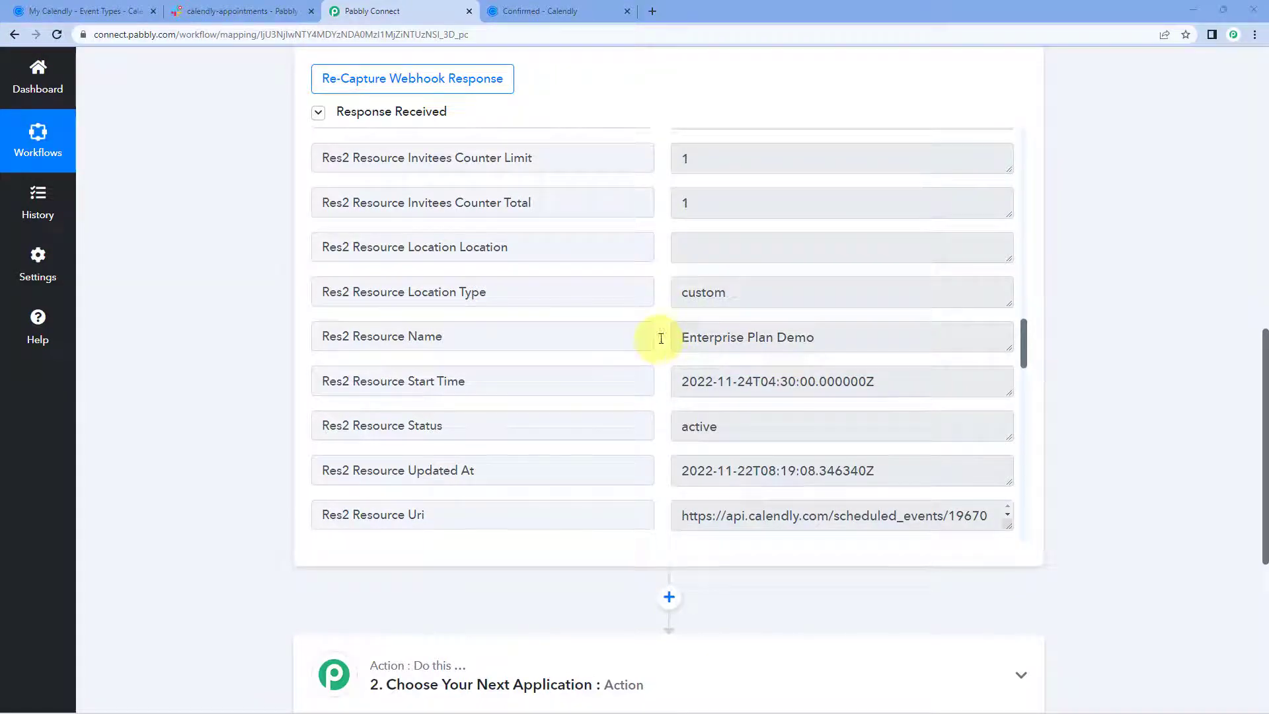
pyautogui.scroll(-6, 264, 376)
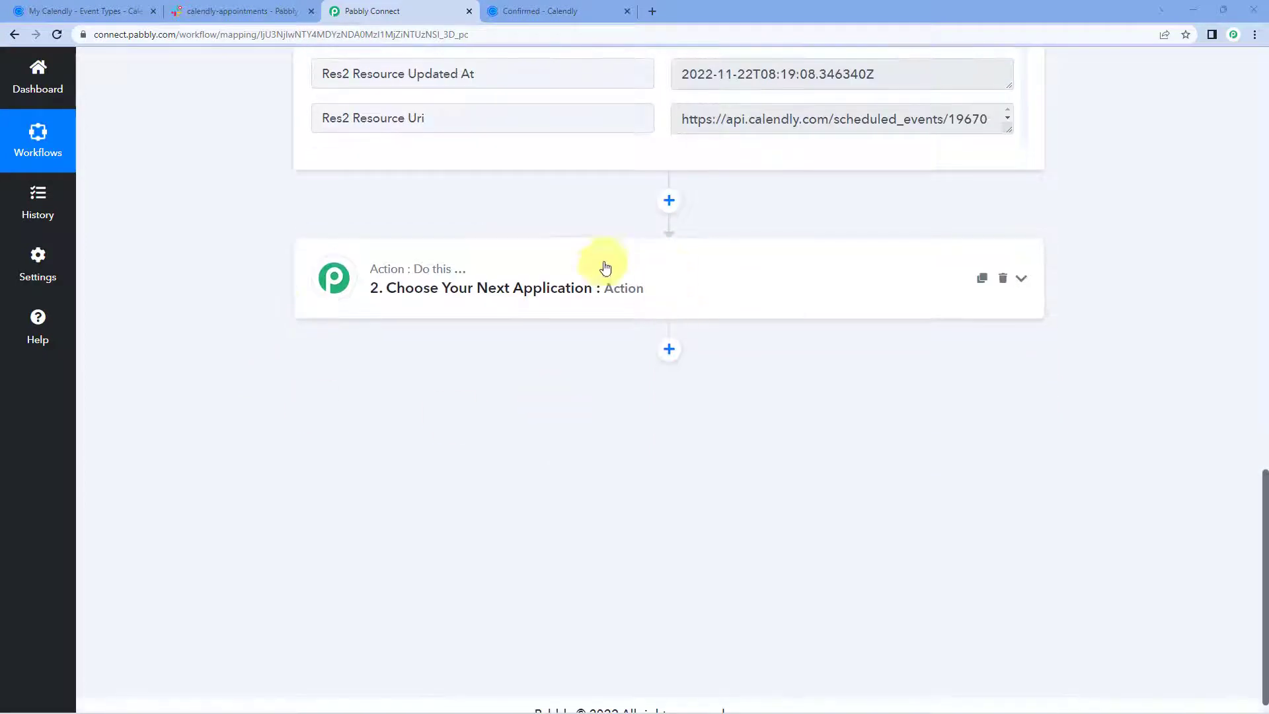
# Choose Filter by Pabbly as the app for step 2.
pyautogui.click(561, 274)
pyautogui.click(386, 377)
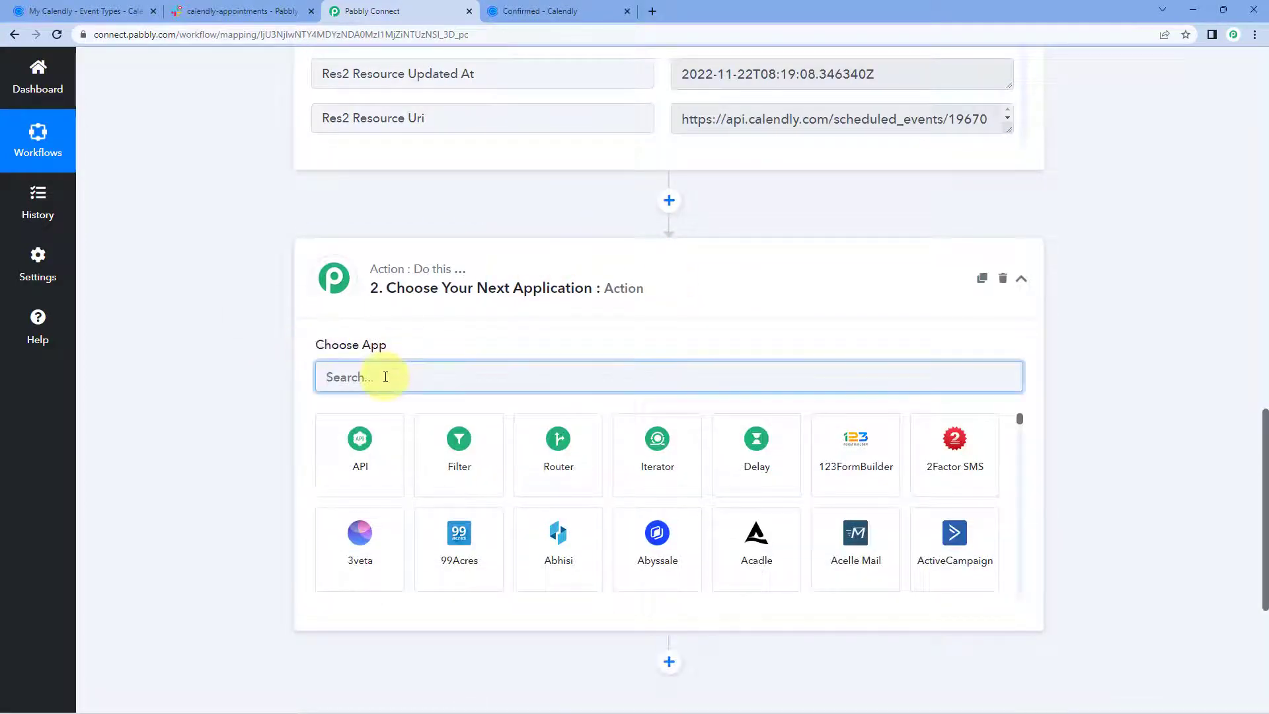
pyautogui.click(453, 478)
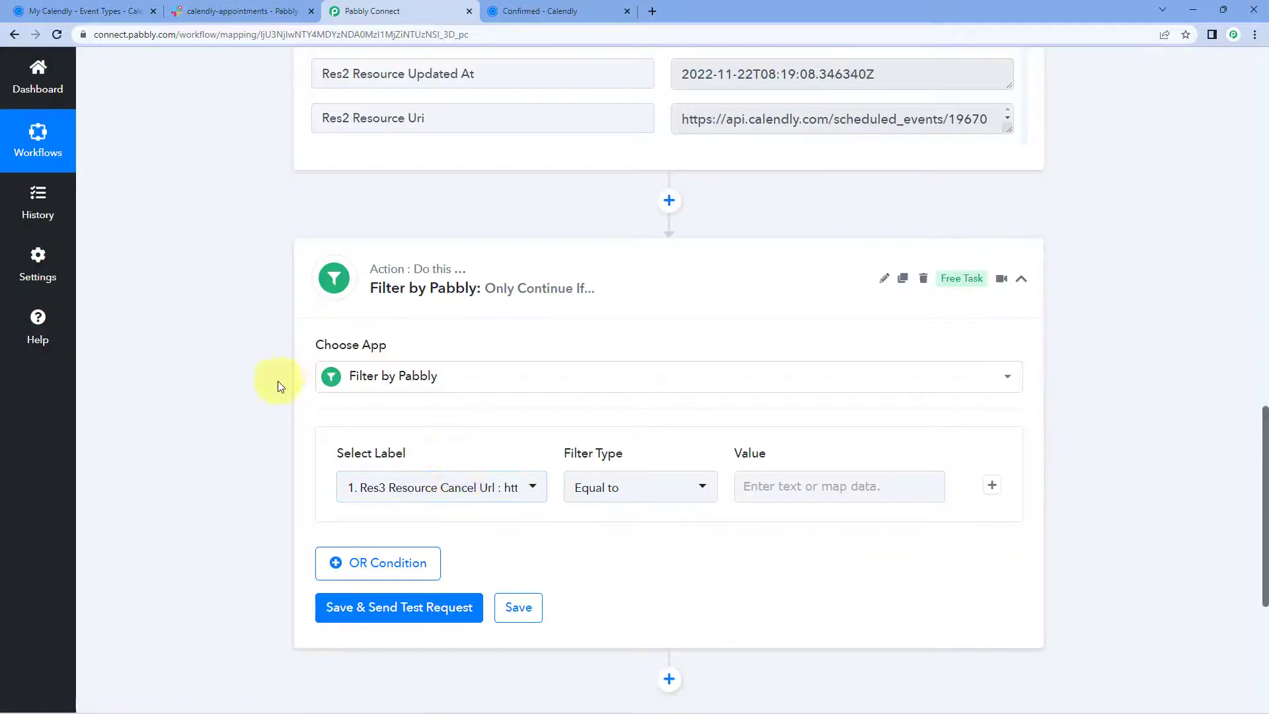
pyautogui.scroll(-2, 303, 395)
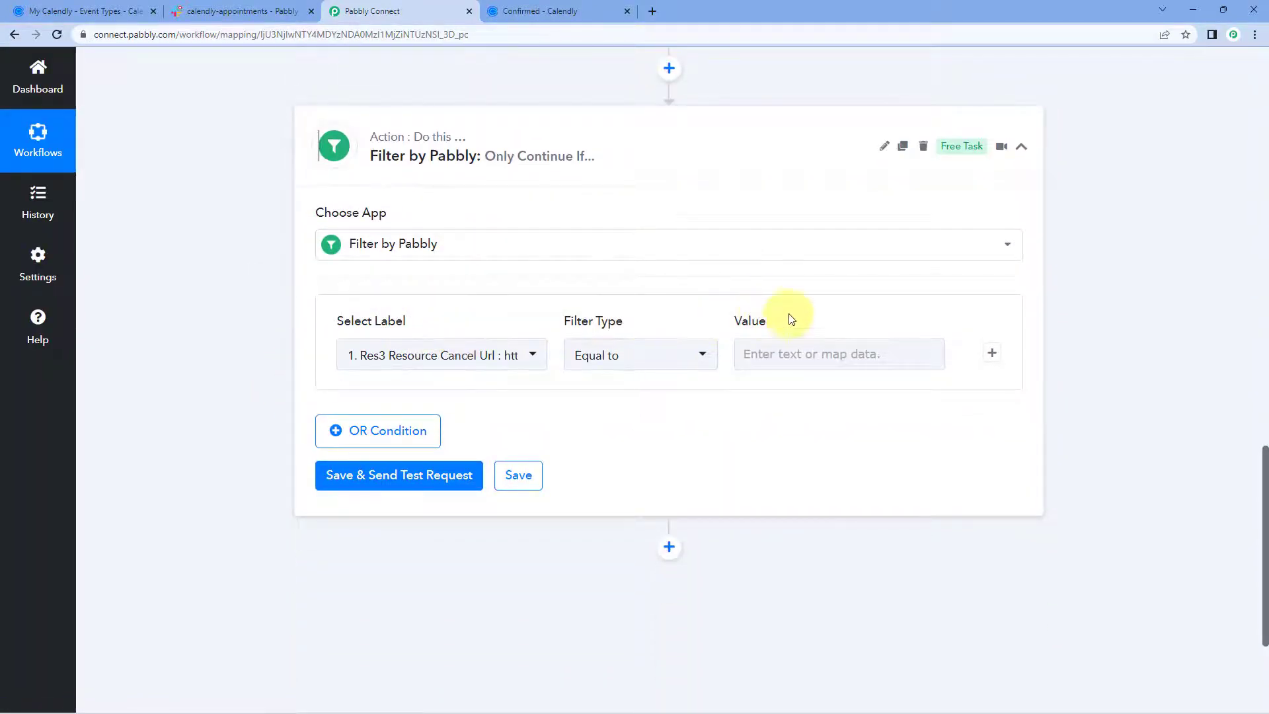
# Pick 'Res2 Resource Name : Enterprise Plan Demo' from Calendly: Invitee Created as the filter label.
pyautogui.click(534, 357)
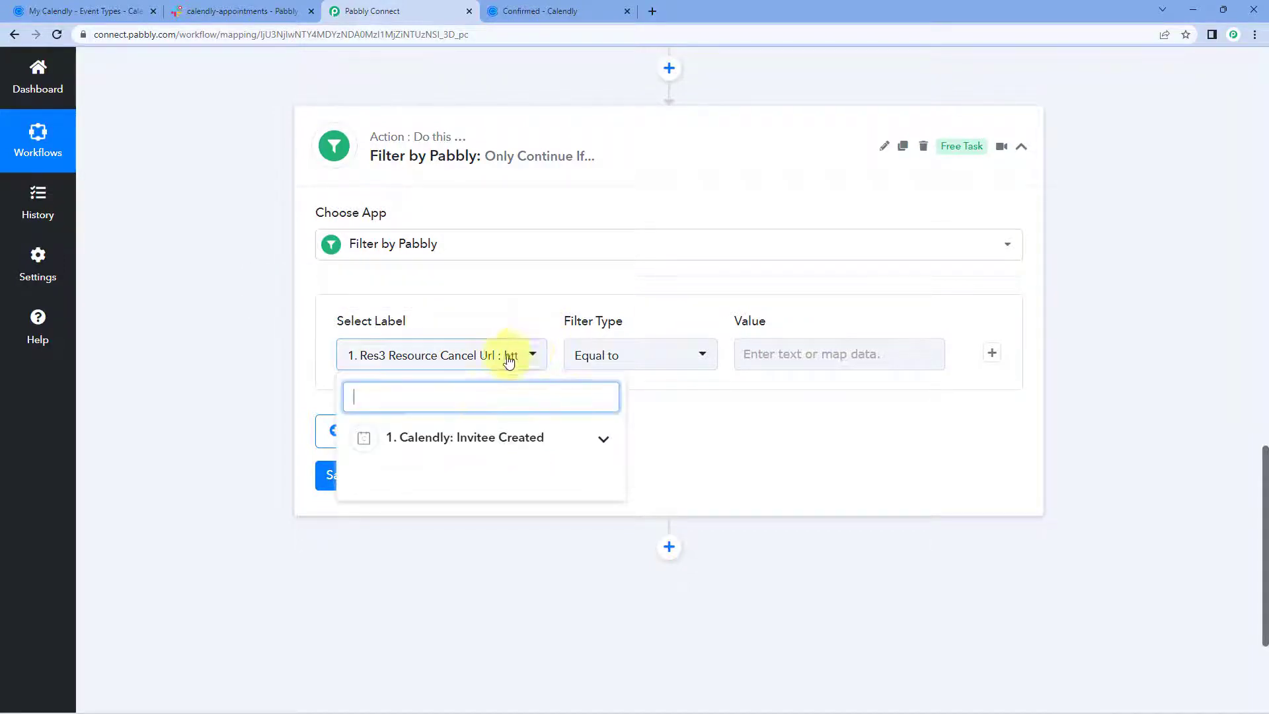
pyautogui.click(602, 440)
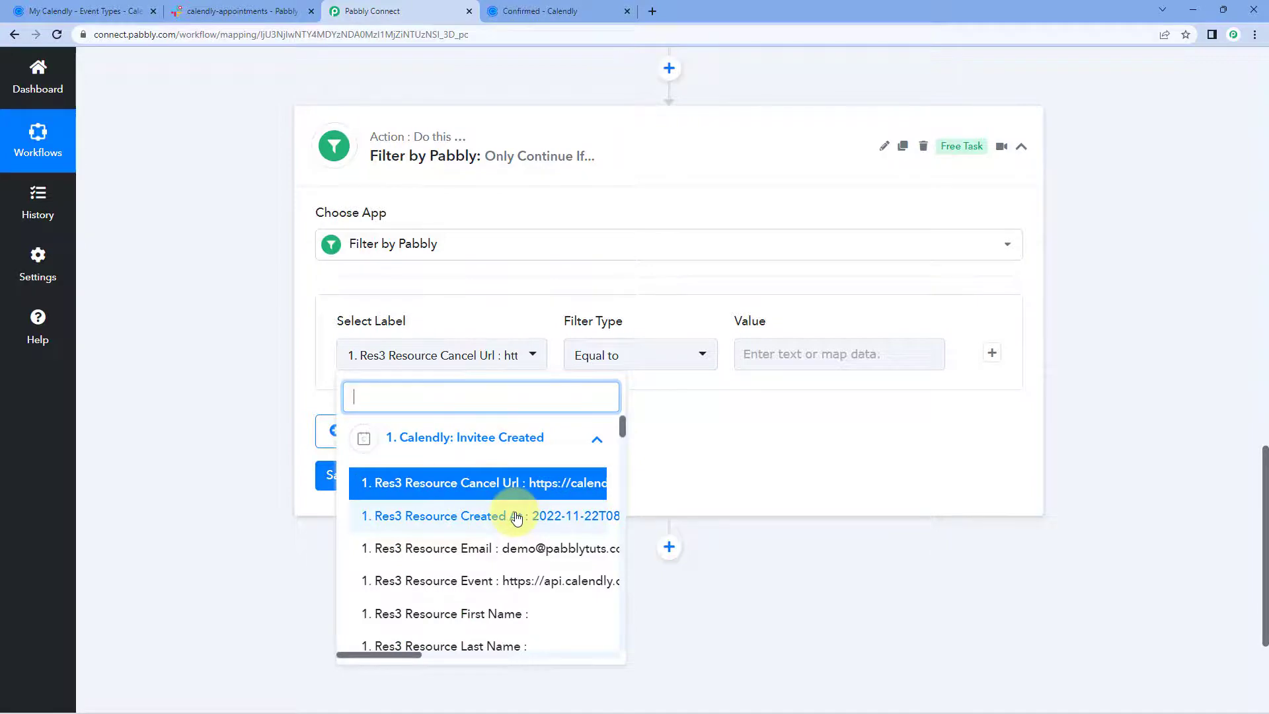
pyautogui.scroll(3, 516, 518)
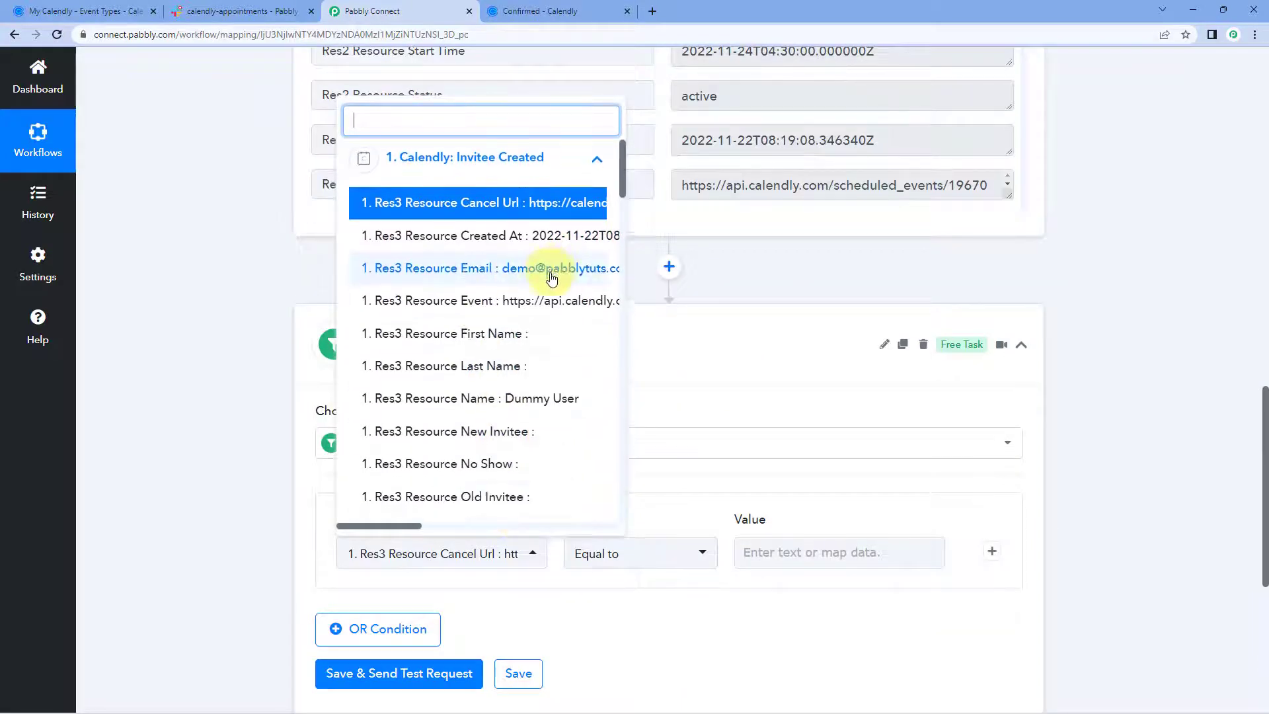
pyautogui.scroll(-8, 551, 276)
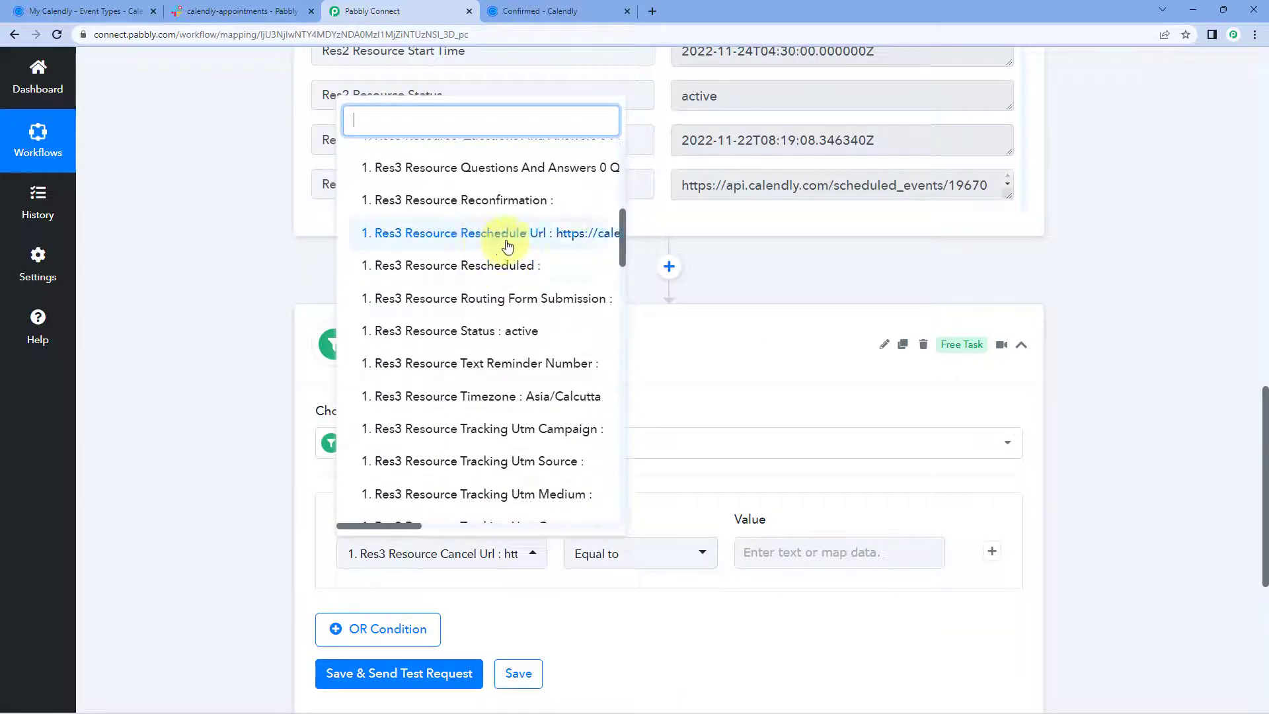
pyautogui.scroll(-7, 507, 246)
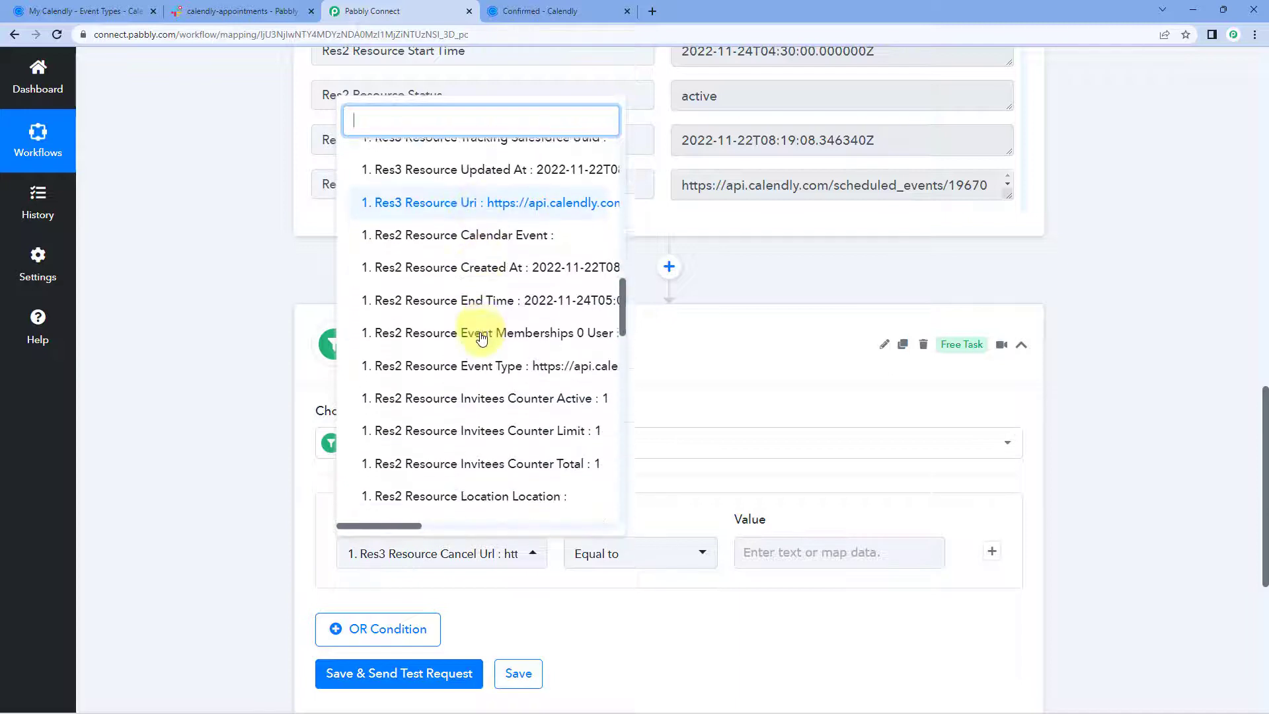
pyautogui.scroll(-4, 481, 338)
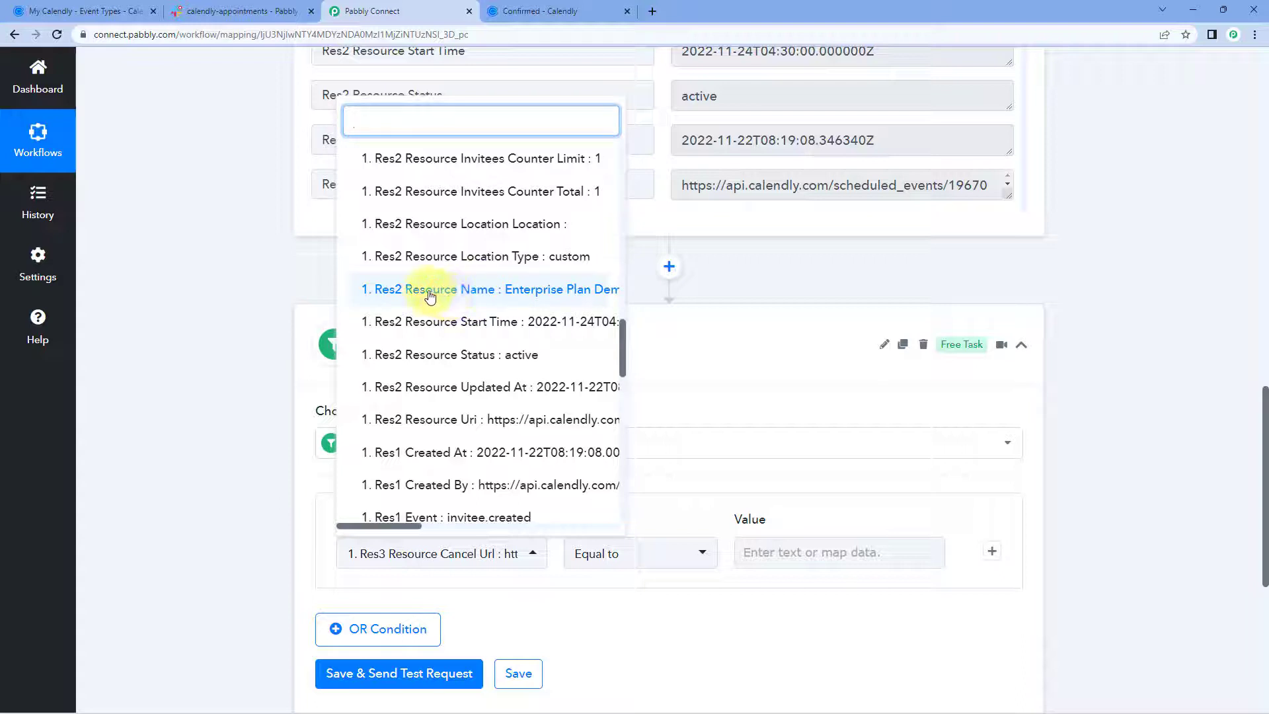
pyautogui.moveTo(407, 526); pyautogui.dragTo(434, 524)
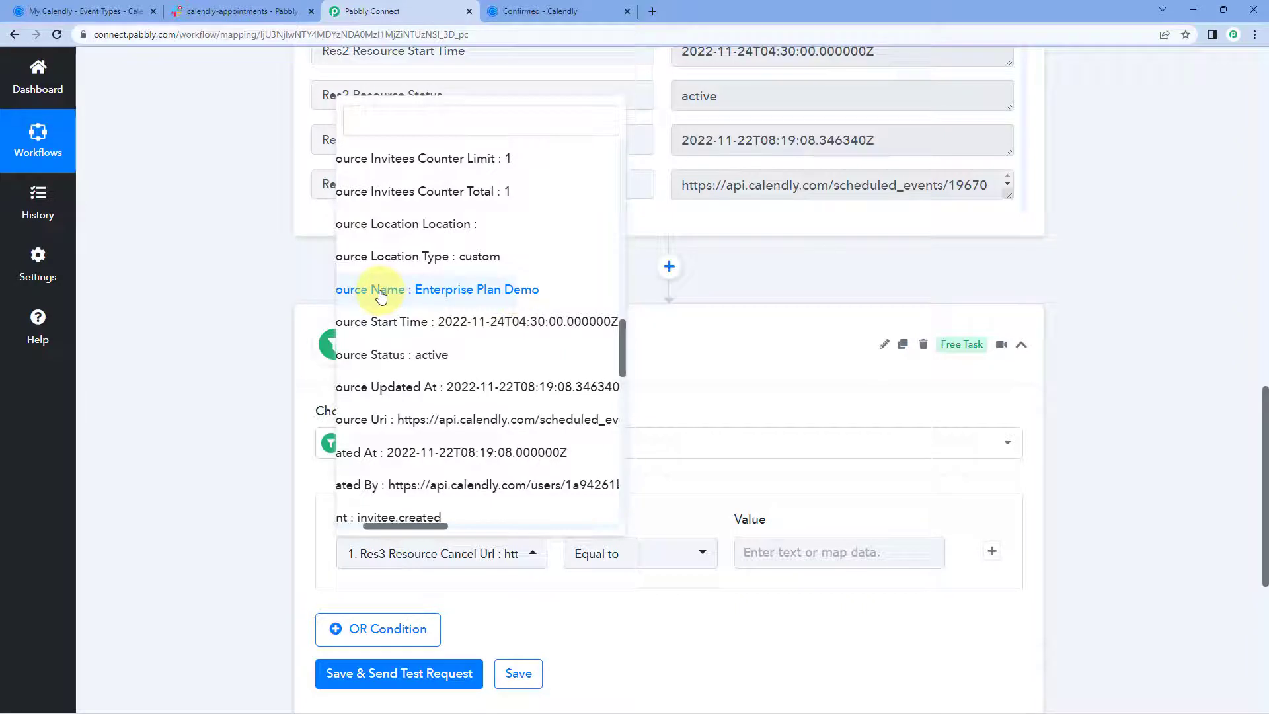
pyautogui.click(381, 295)
pyautogui.scroll(-2, 390, 463)
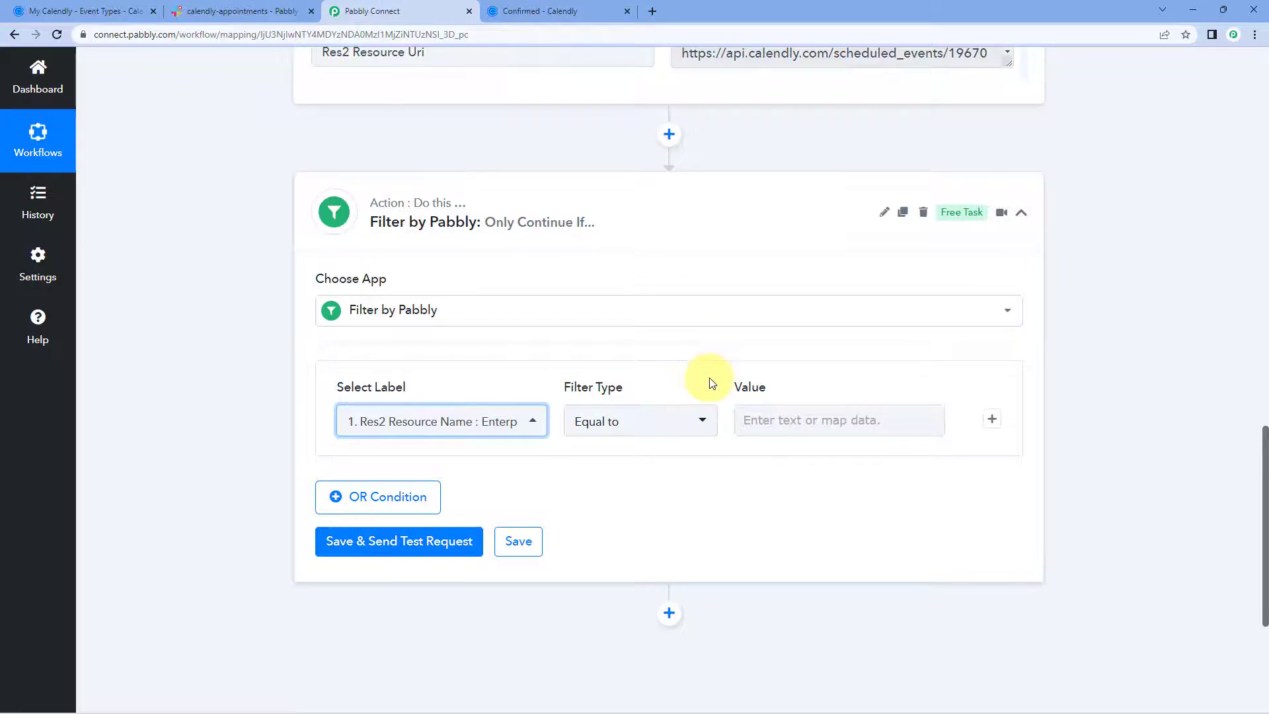
# Copy 'Enterprise Plan Demo' from the response and paste it into the filter's Value field.
pyautogui.scroll(6, 710, 382)
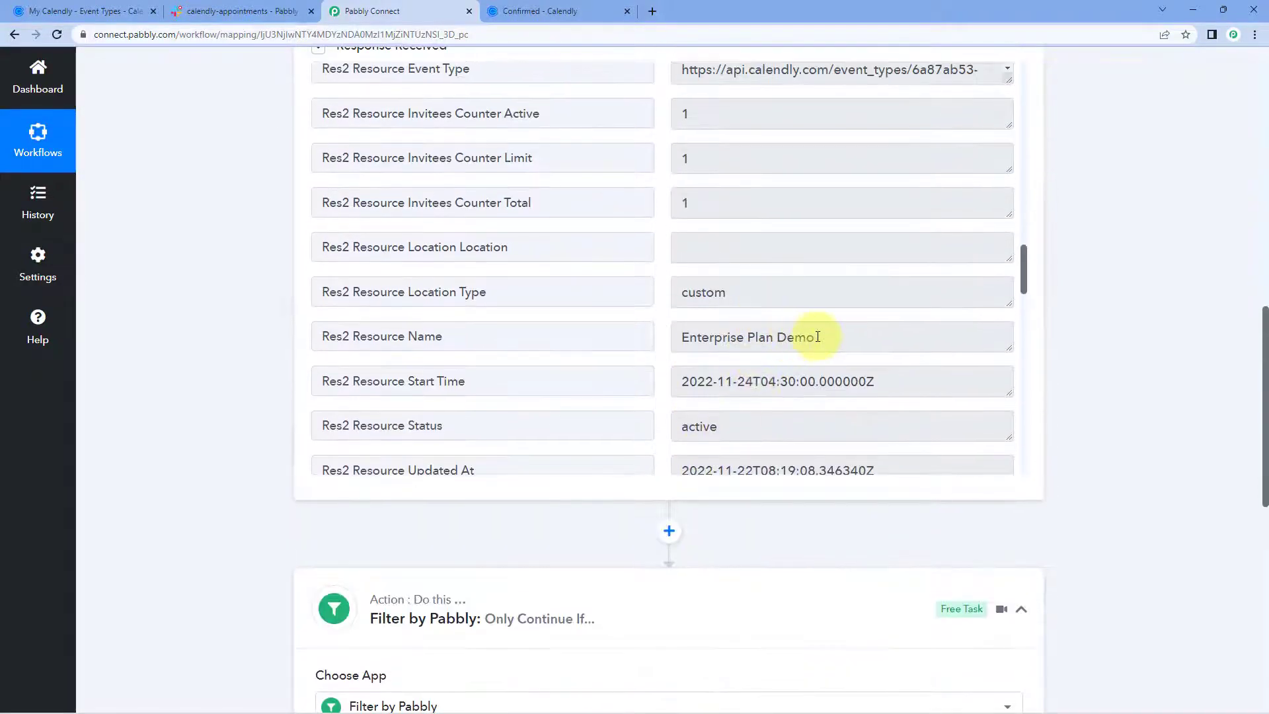
pyautogui.moveTo(817, 337); pyautogui.dragTo(681, 338)
pyautogui.rightClick(759, 350)
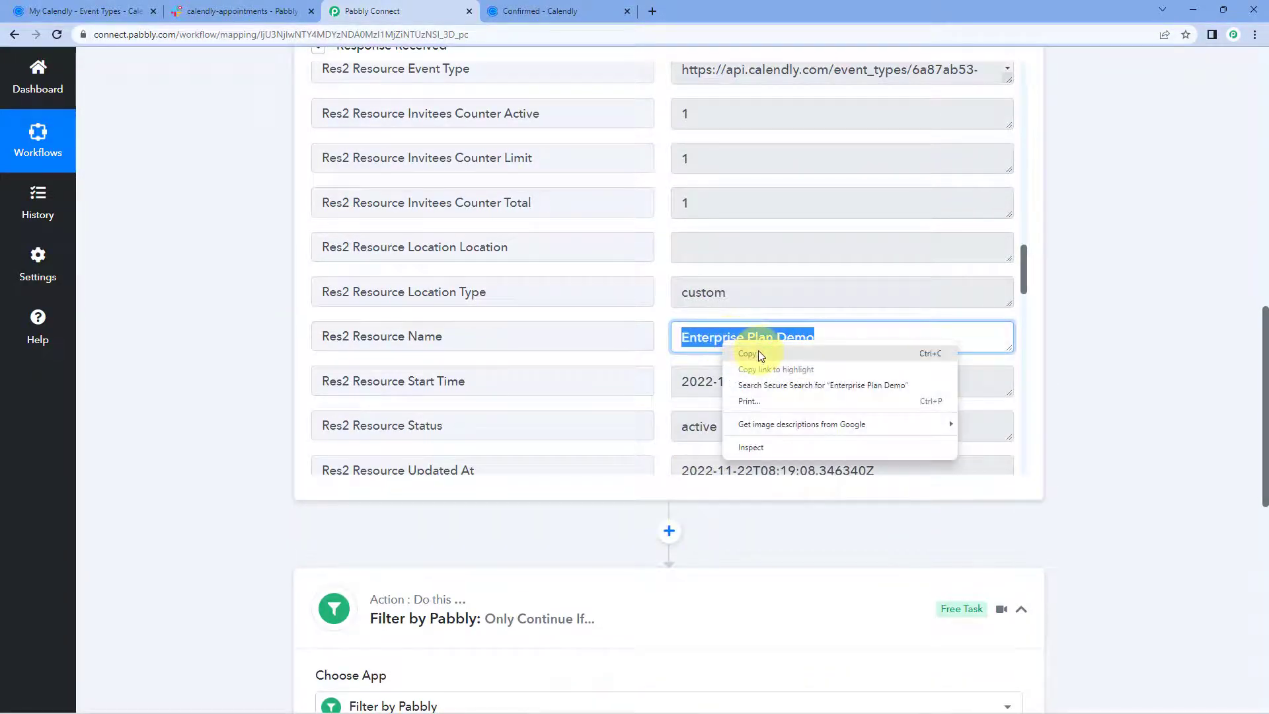
pyautogui.click(758, 353)
pyautogui.scroll(-7, 1104, 367)
pyautogui.click(799, 358)
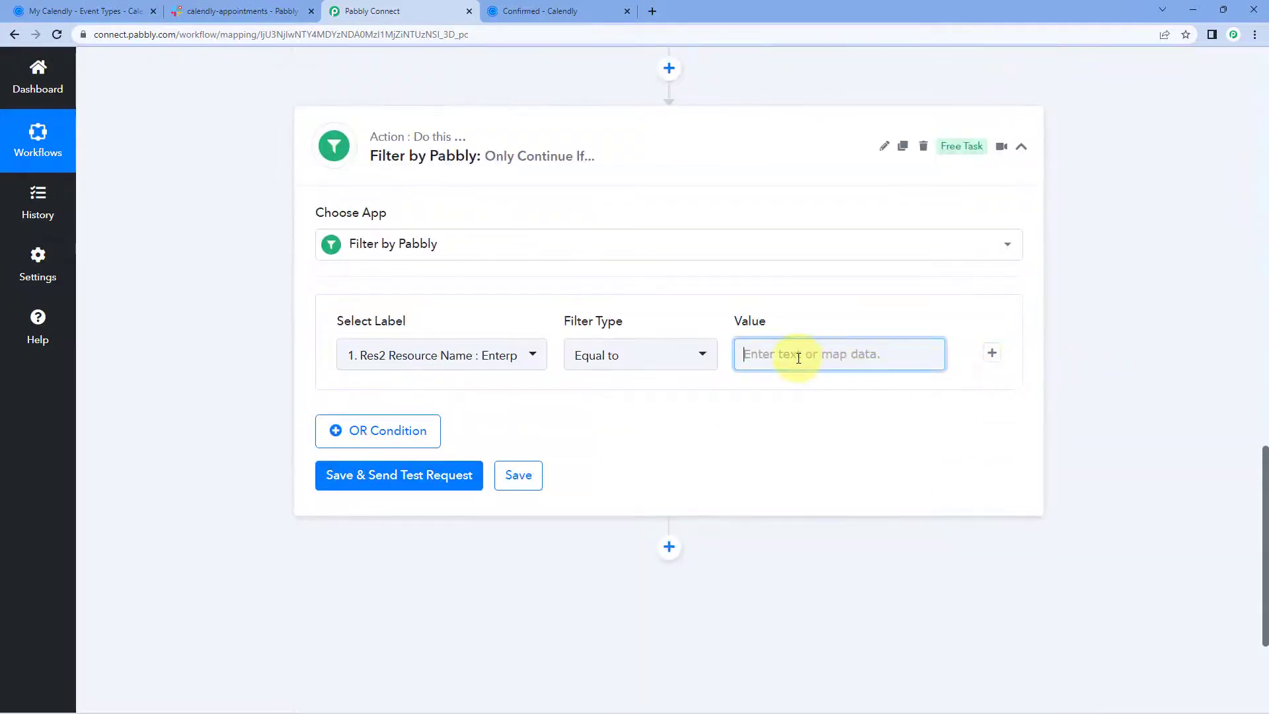
pyautogui.rightClick(799, 358)
pyautogui.click(838, 462)
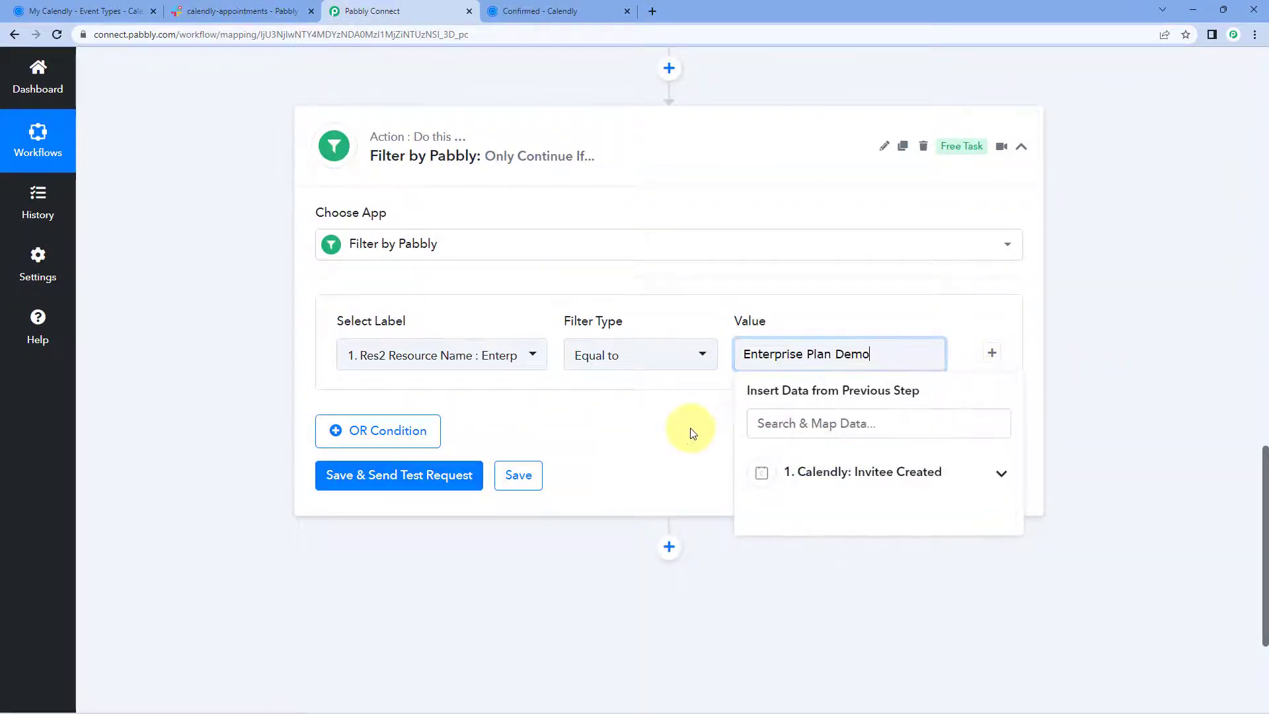
pyautogui.click(692, 433)
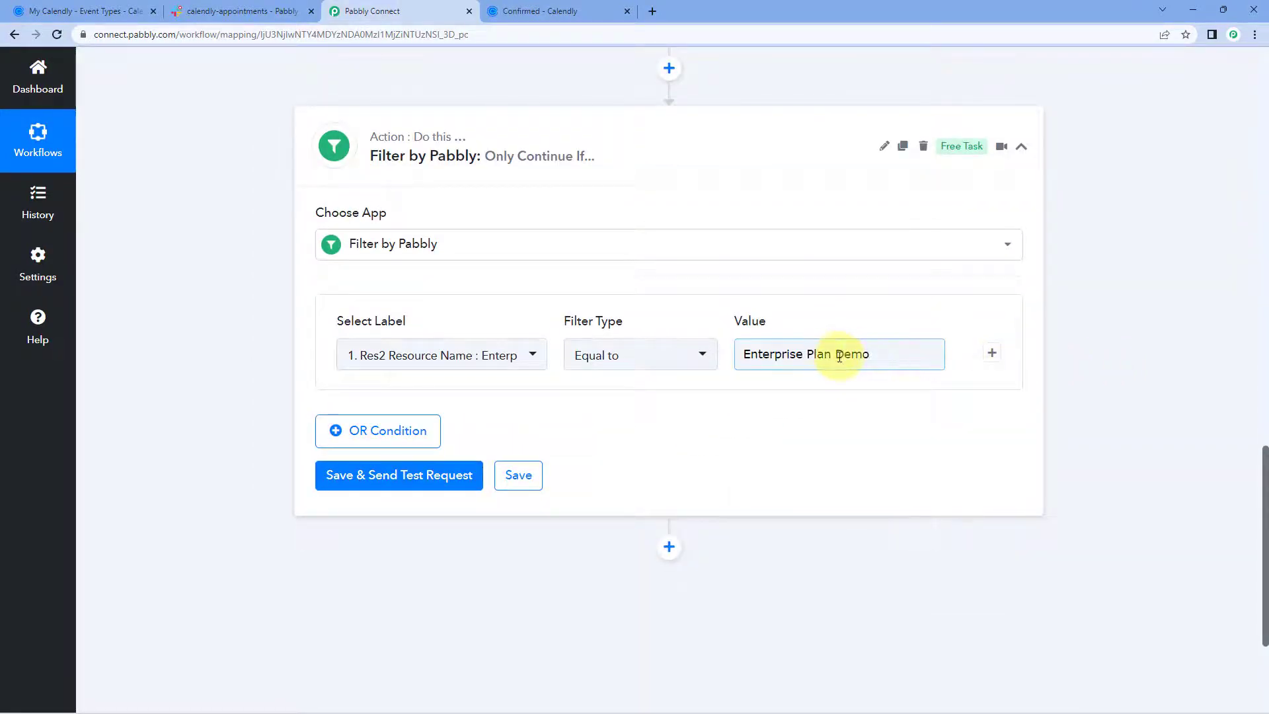
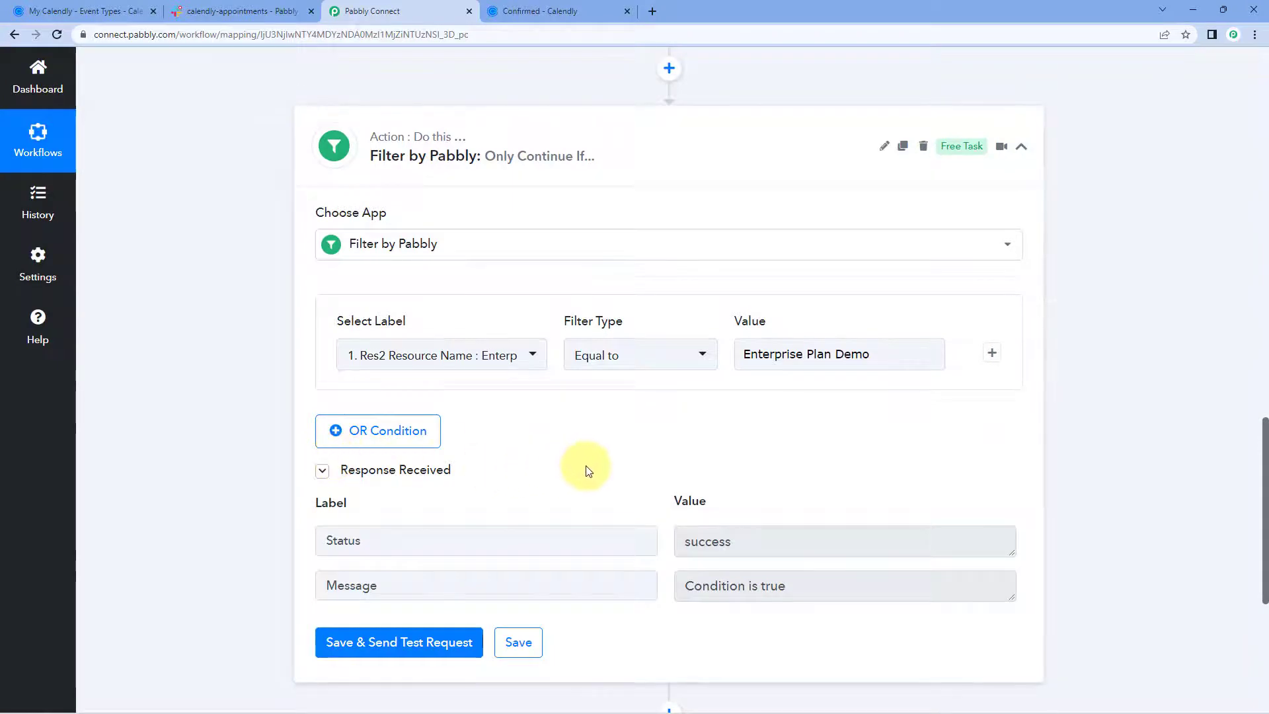
# Scroll up to review the saved filter step's successful 'Condition is true' test result.
pyautogui.scroll(6, 588, 470)
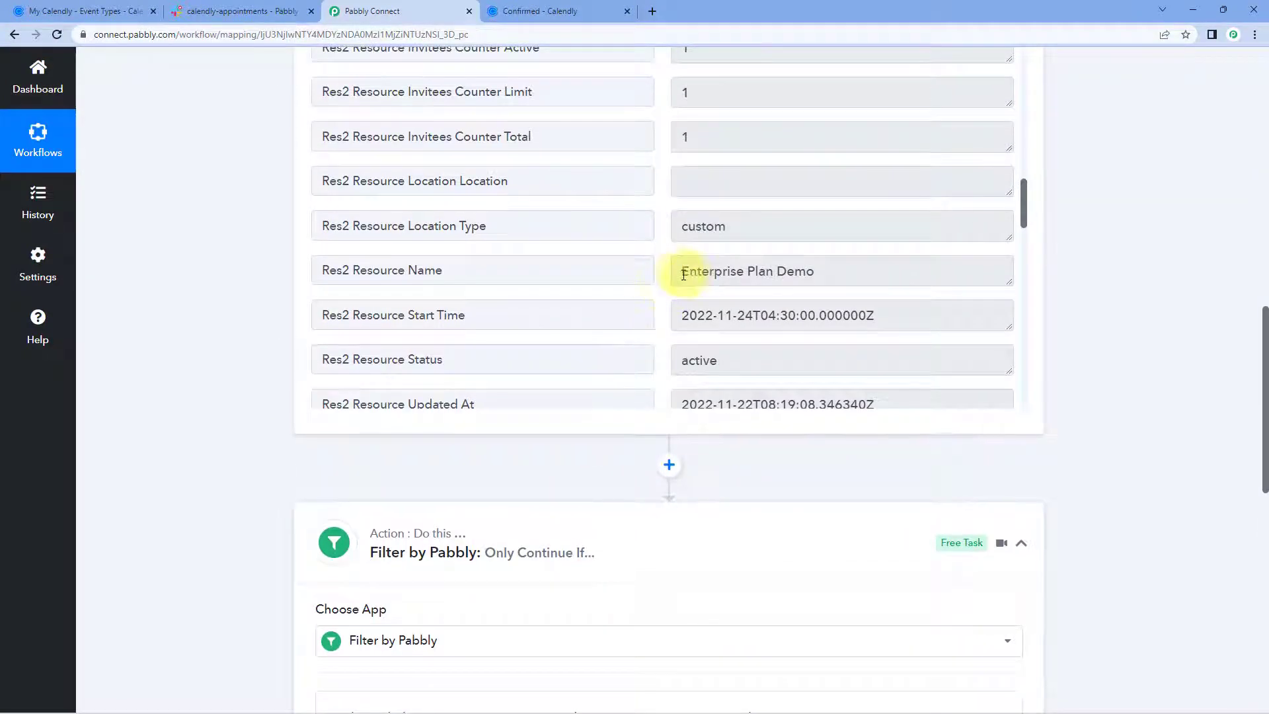
# Review the filter's 'Condition is true' response and the Enterprise Plan Demo resource name.
pyautogui.scroll(-3, 677, 383)
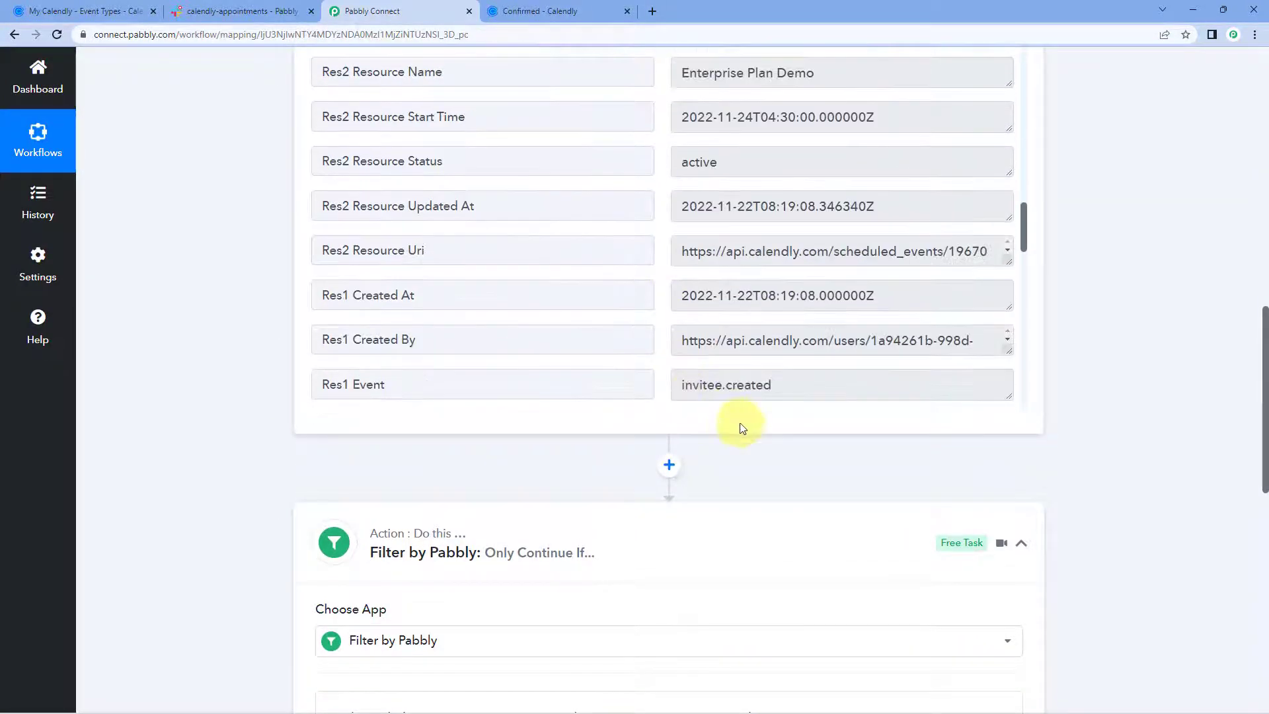
pyautogui.scroll(-4, 742, 428)
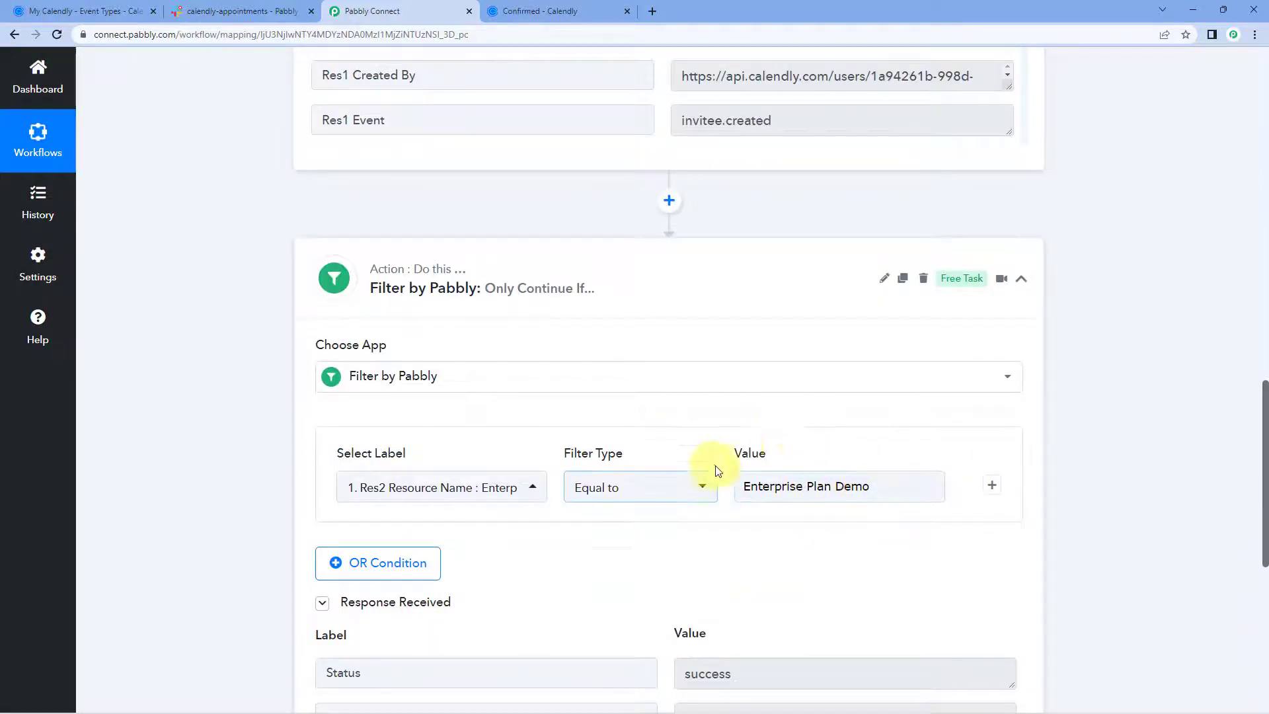
pyautogui.scroll(-4, 785, 499)
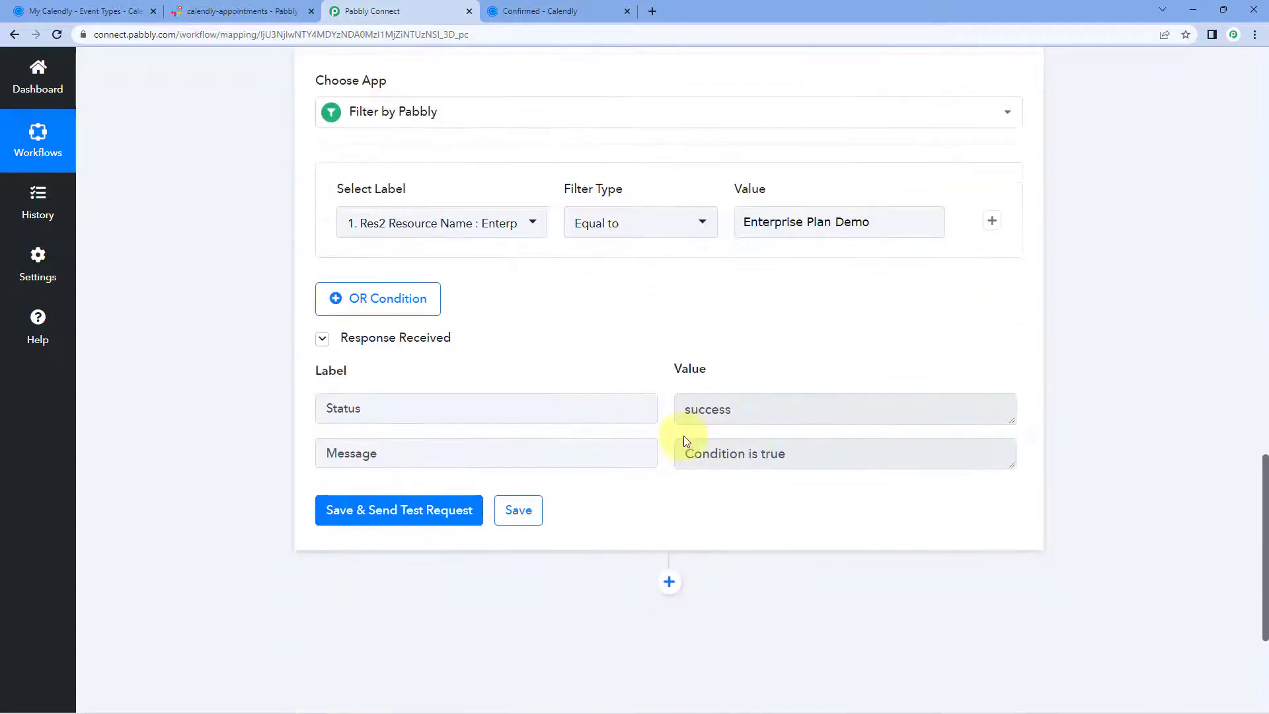
pyautogui.moveTo(686, 453); pyautogui.dragTo(787, 451)
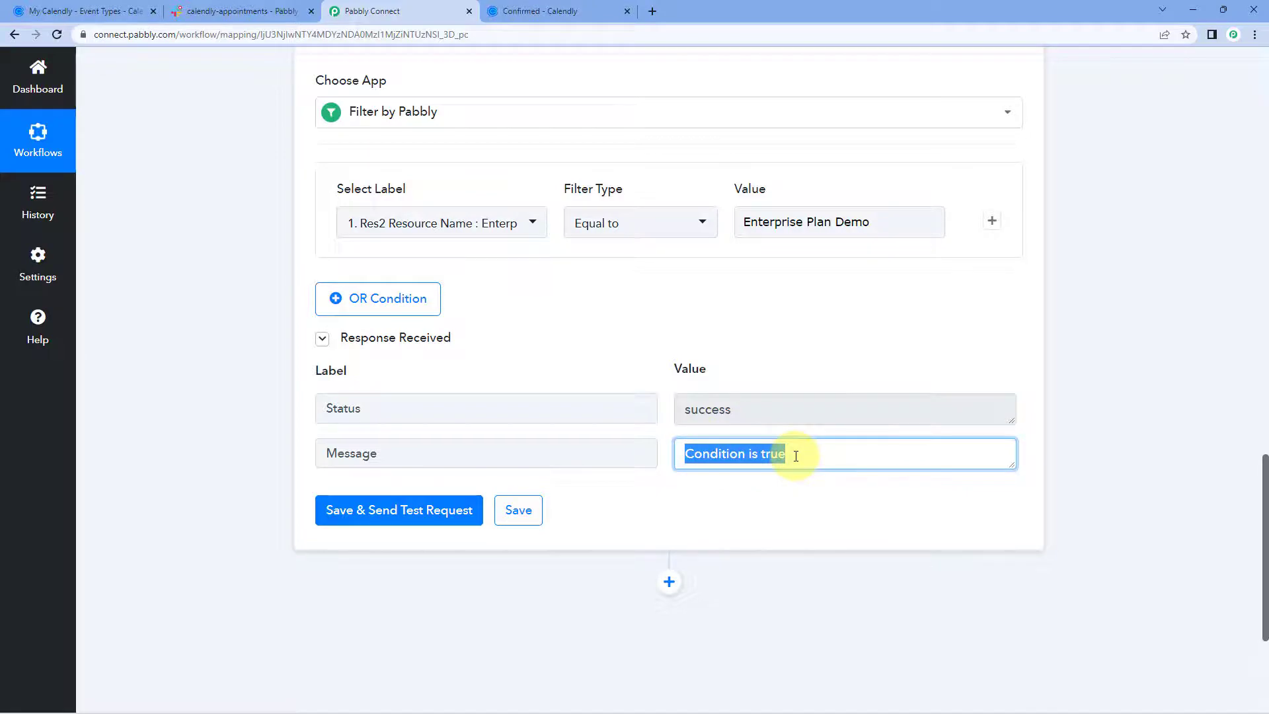
pyautogui.click(662, 360)
pyautogui.scroll(9, 688, 337)
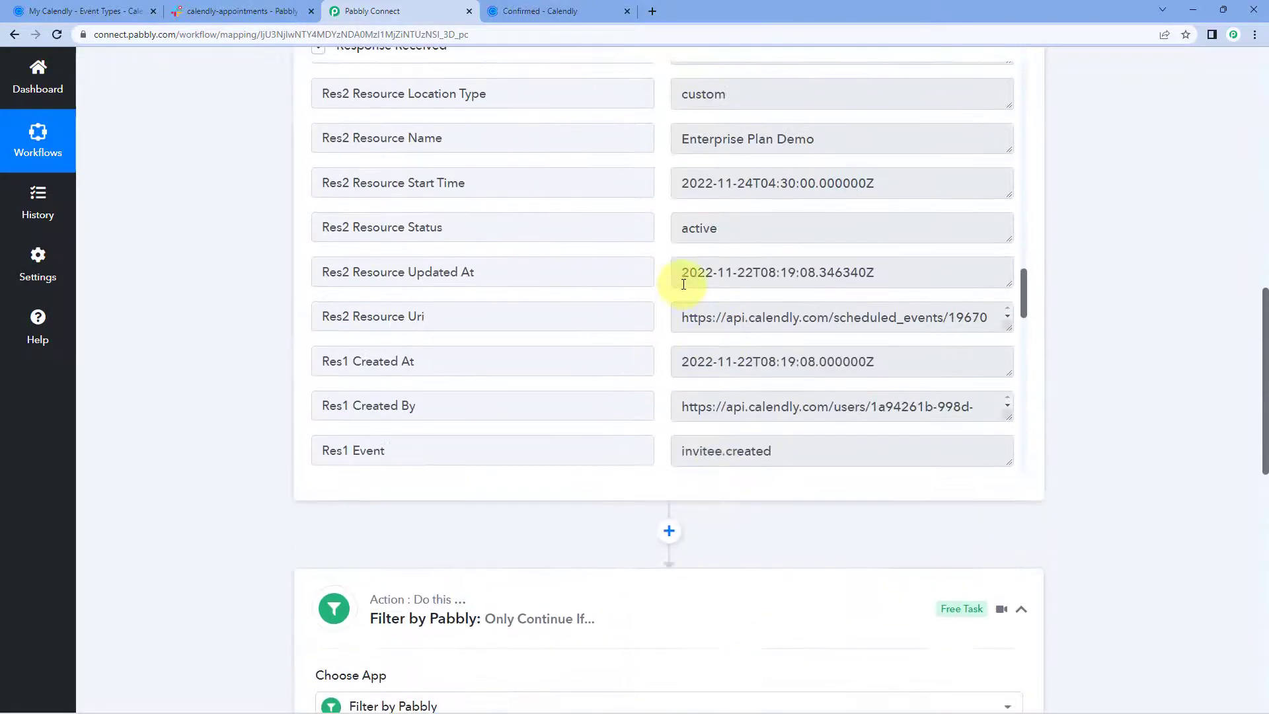
pyautogui.scroll(1, 813, 225)
pyautogui.moveTo(825, 212); pyautogui.dragTo(665, 222)
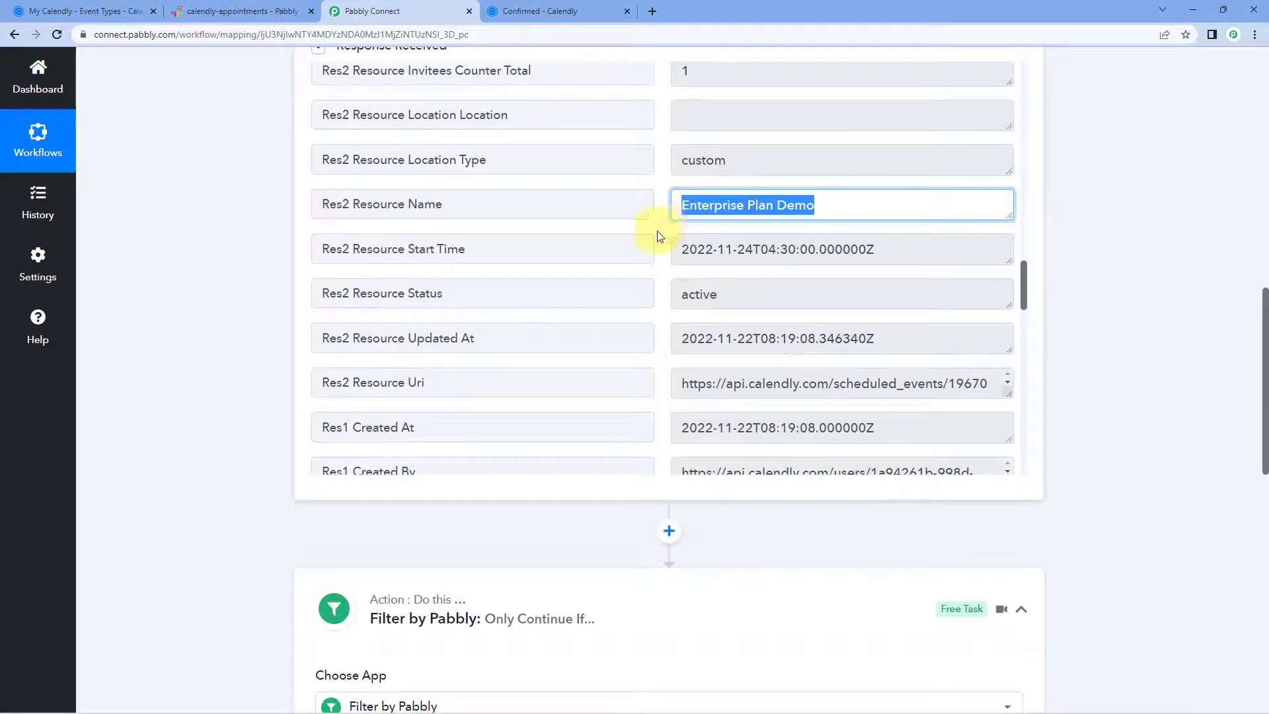
pyautogui.click(657, 236)
# Add a new action step below the Filter by Pabbly step.
pyautogui.scroll(-7, 311, 308)
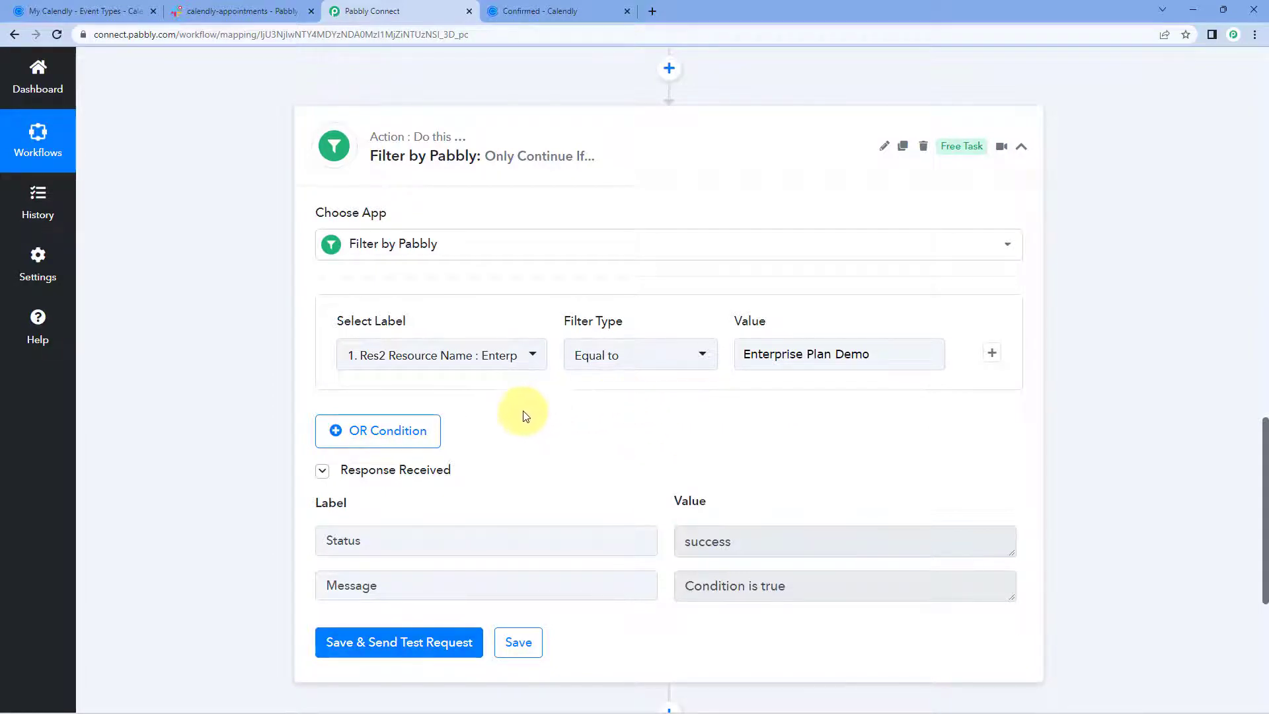
pyautogui.scroll(-2, 654, 430)
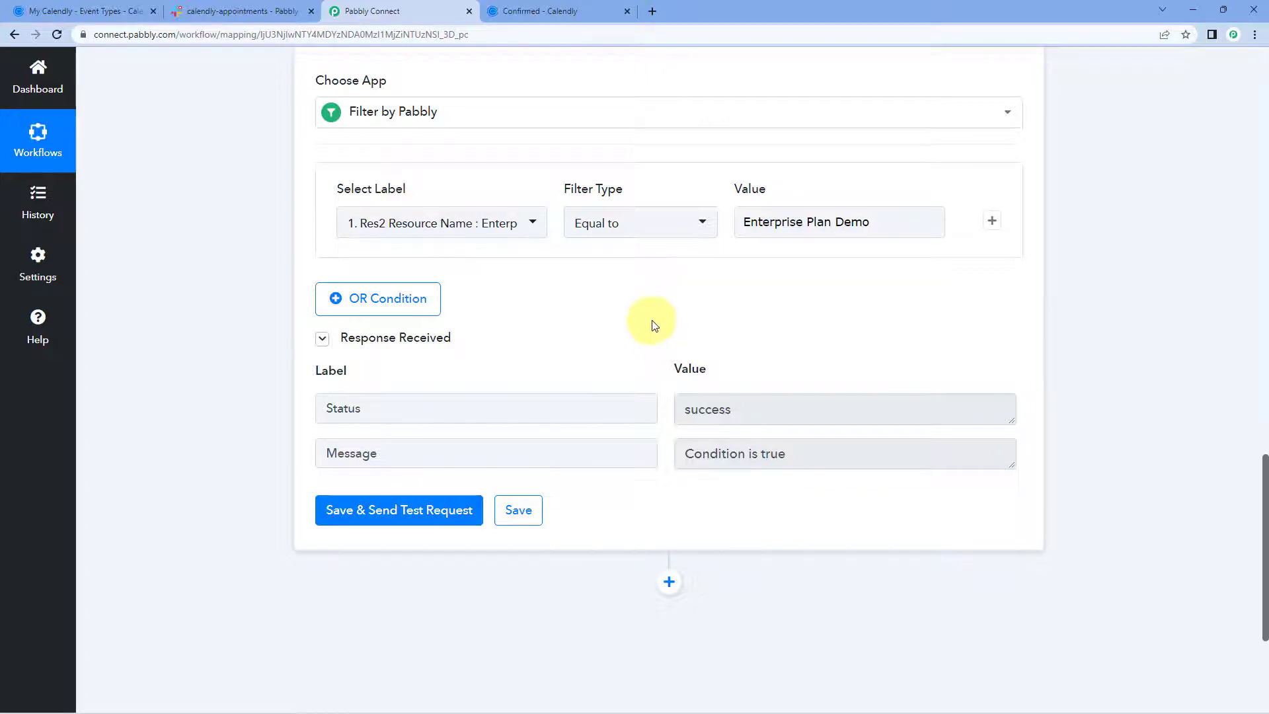
pyautogui.scroll(-4, 653, 324)
pyautogui.click(671, 330)
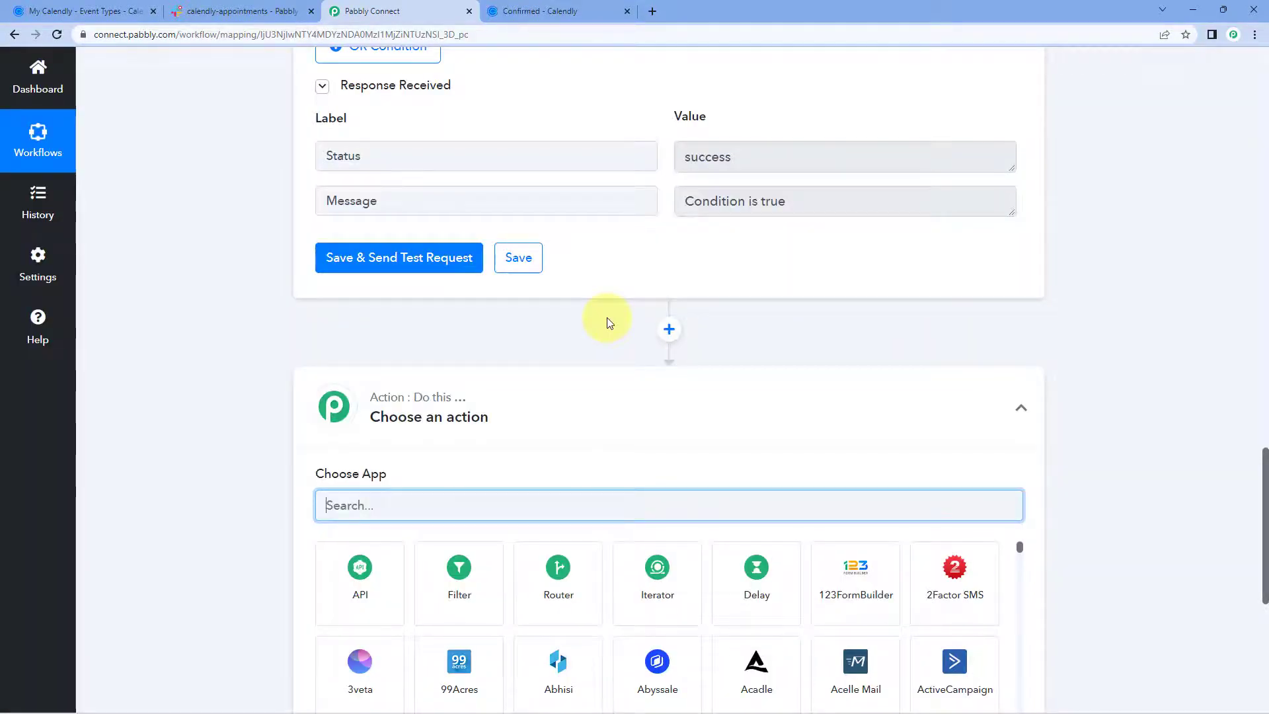
# Search for and choose Slack as the new step's app.
pyautogui.scroll(-3, 259, 329)
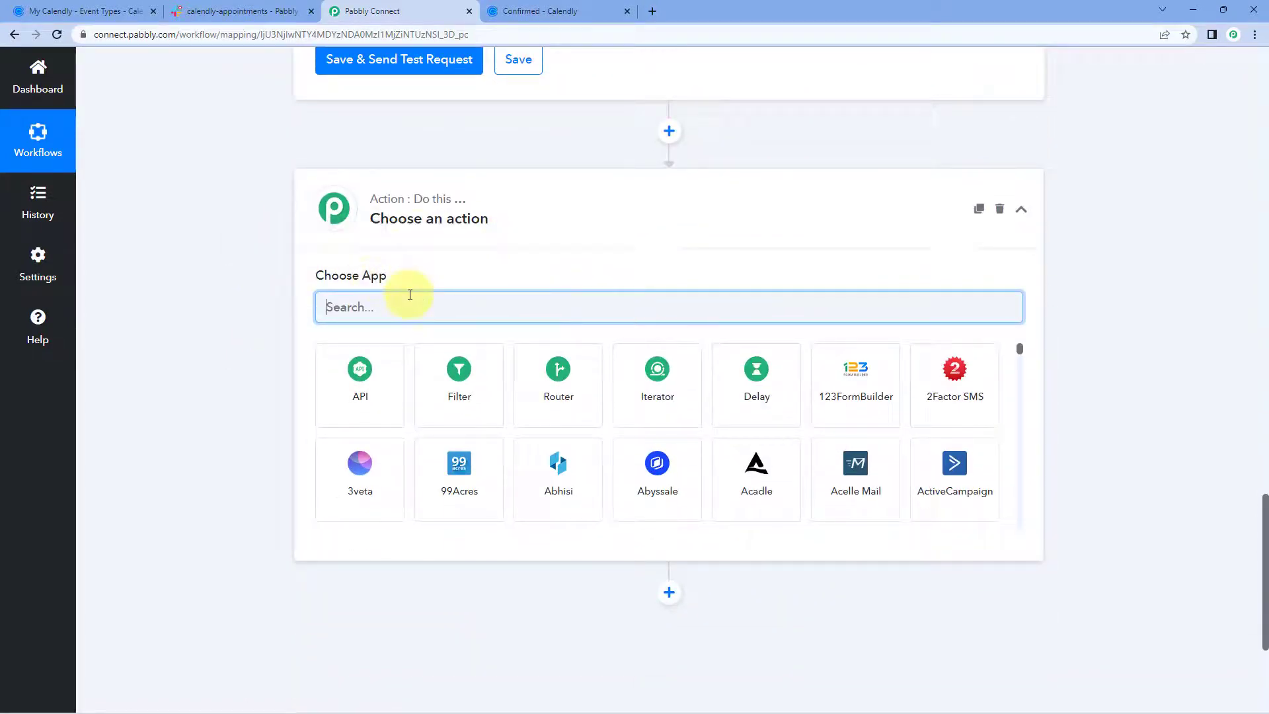
pyautogui.write('S')
pyautogui.press('BackSpace')
pyautogui.write('Sla')
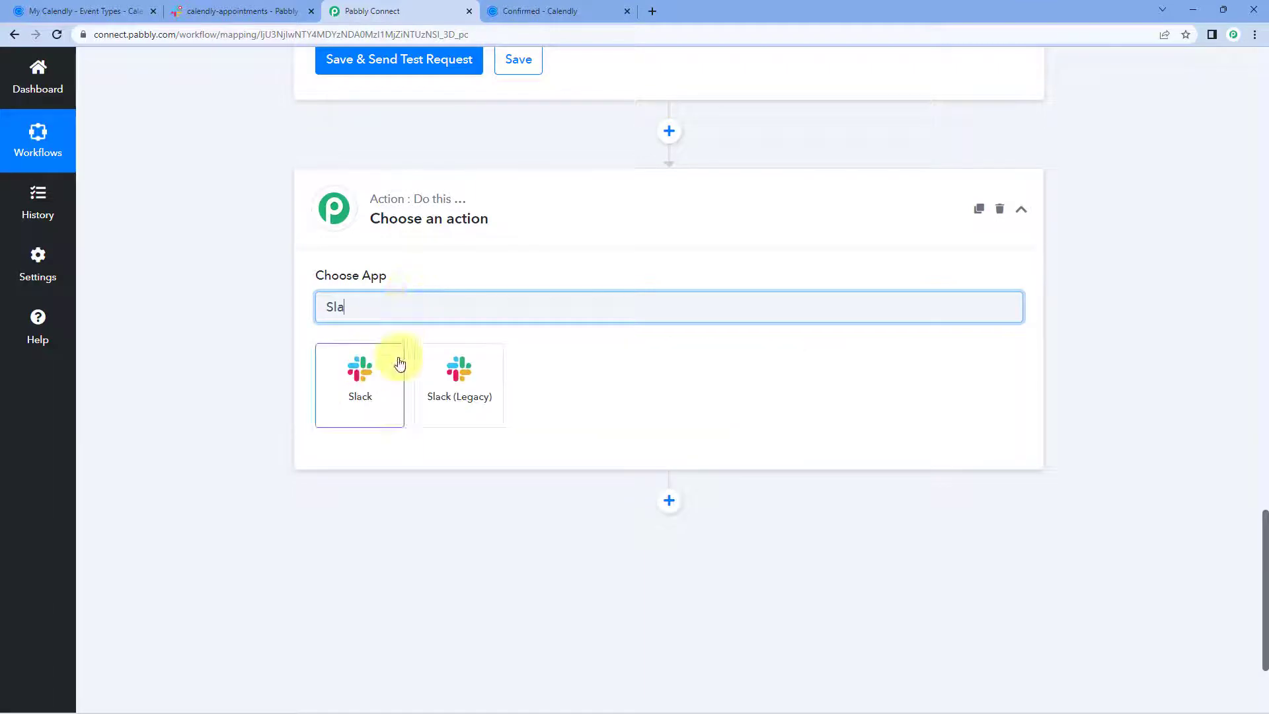
pyautogui.click(399, 362)
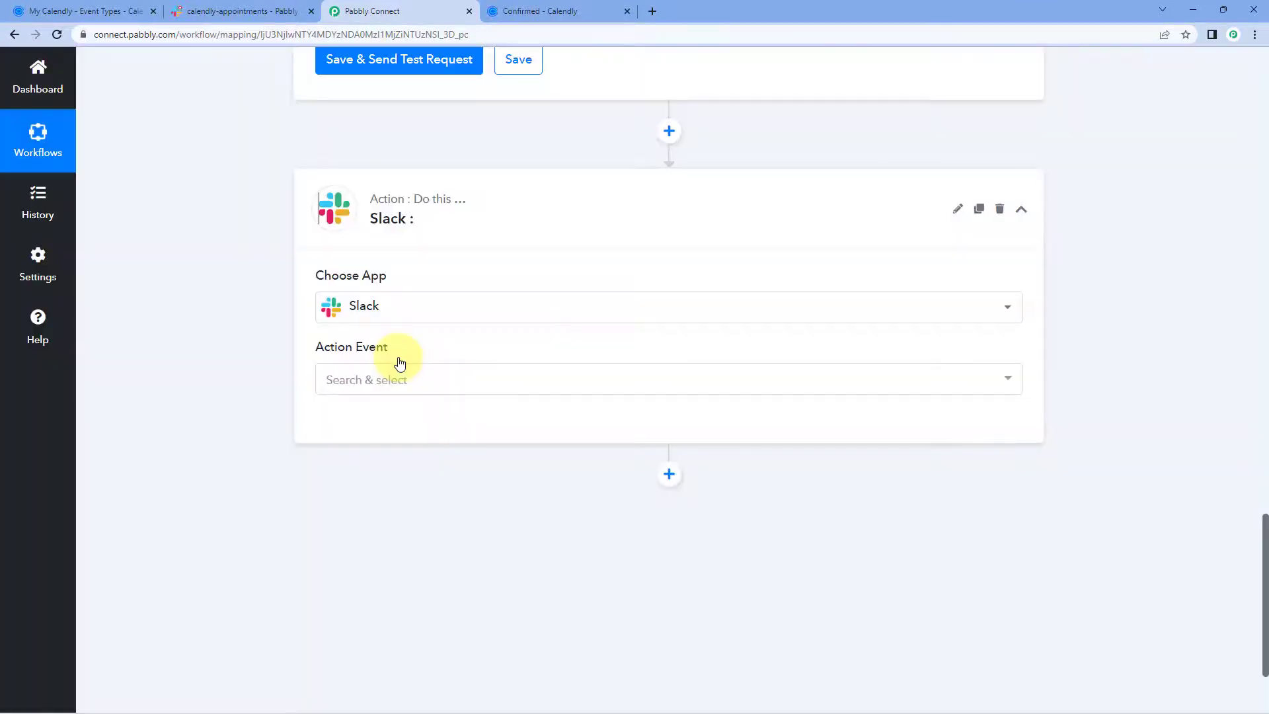
# Choose Send Channel Message as the action event and start adding a new Slack connection.
pyautogui.click(439, 378)
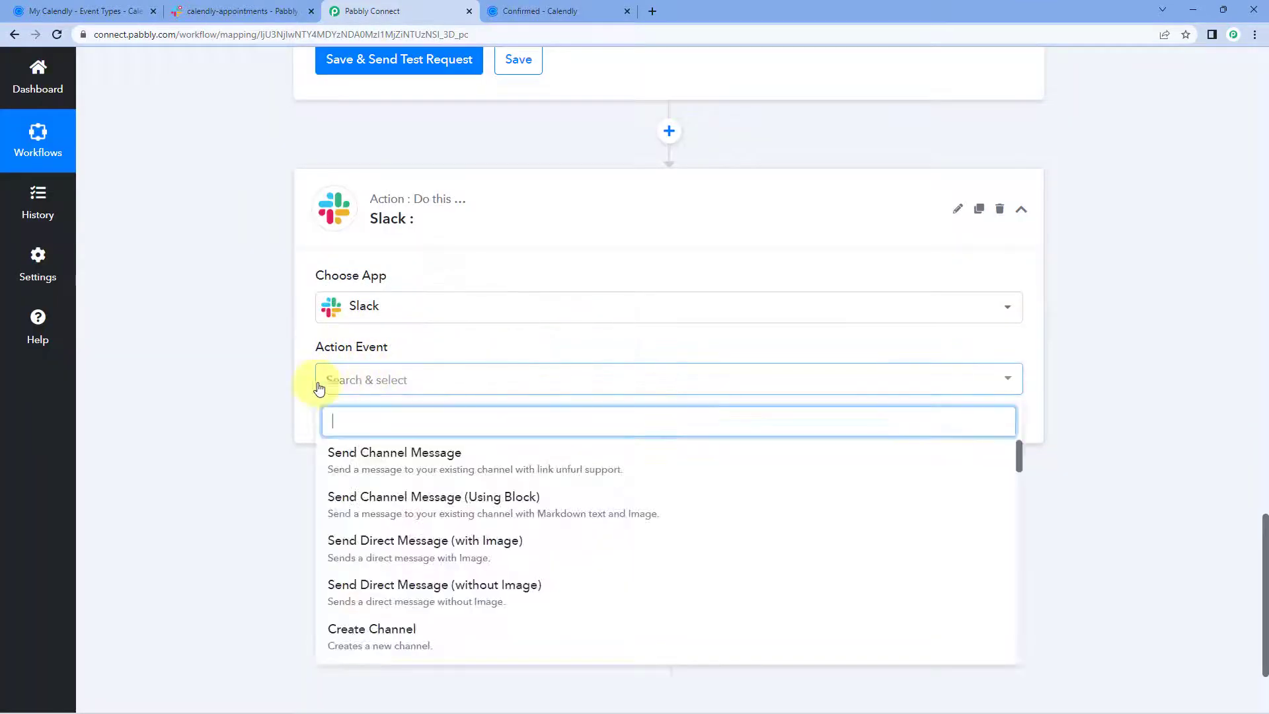
pyautogui.click(444, 455)
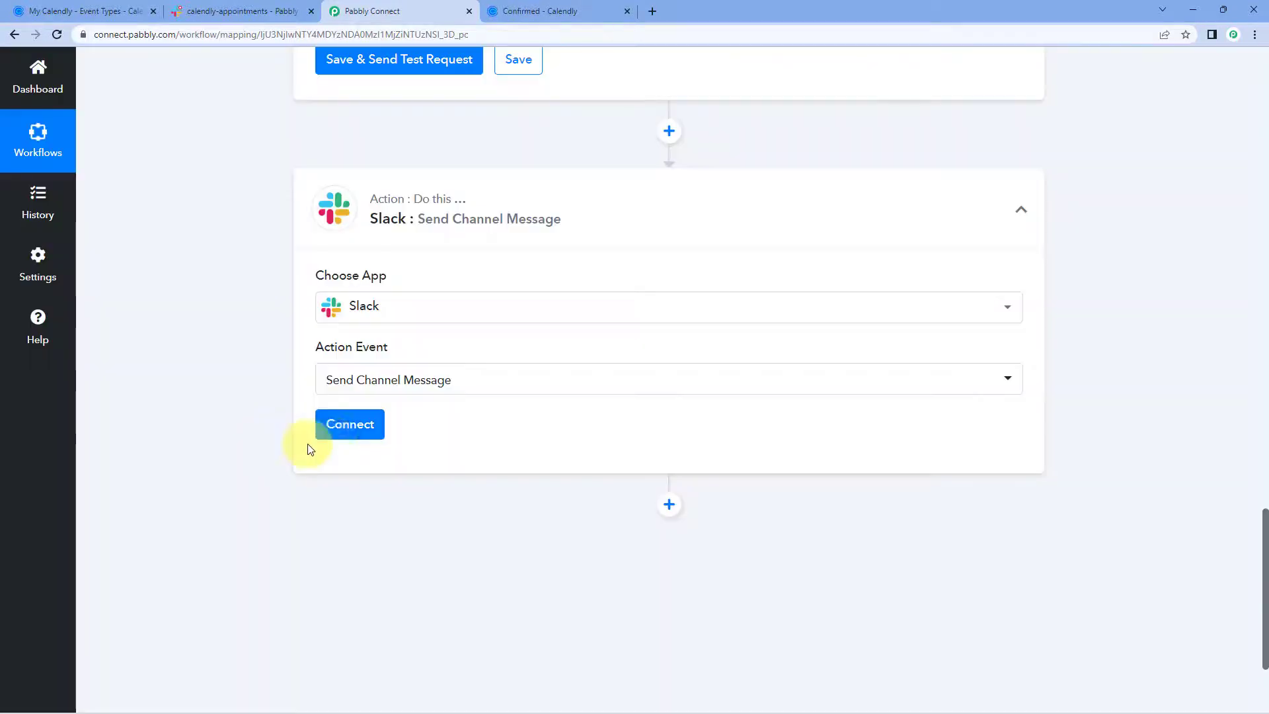
pyautogui.click(374, 430)
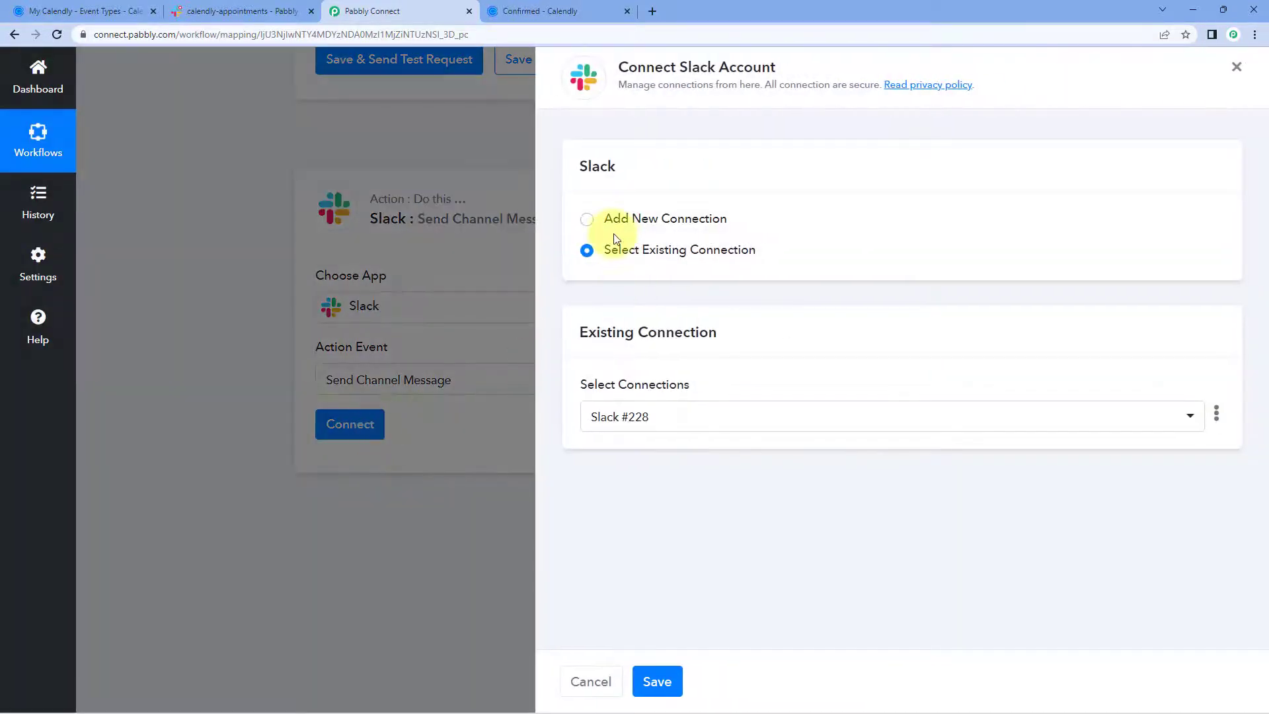
pyautogui.click(588, 222)
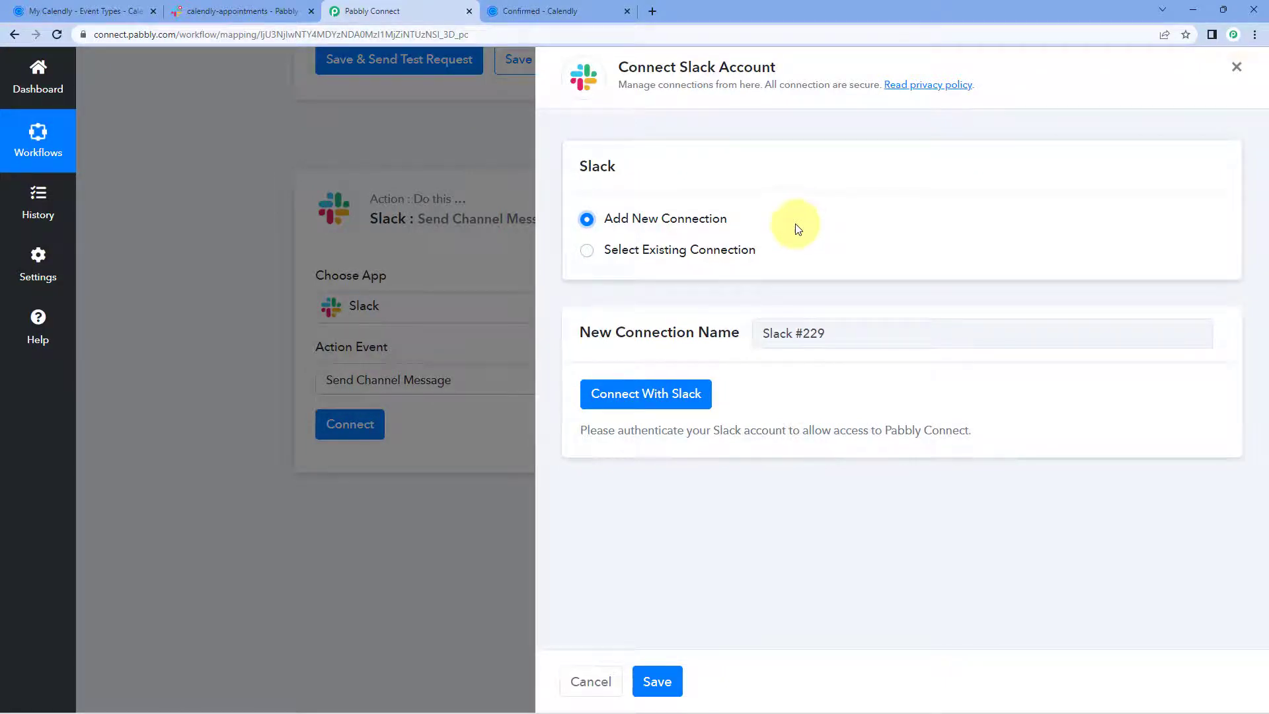
# Start Connect With Slack and save the token type as 'bot'.
pyautogui.click(646, 397)
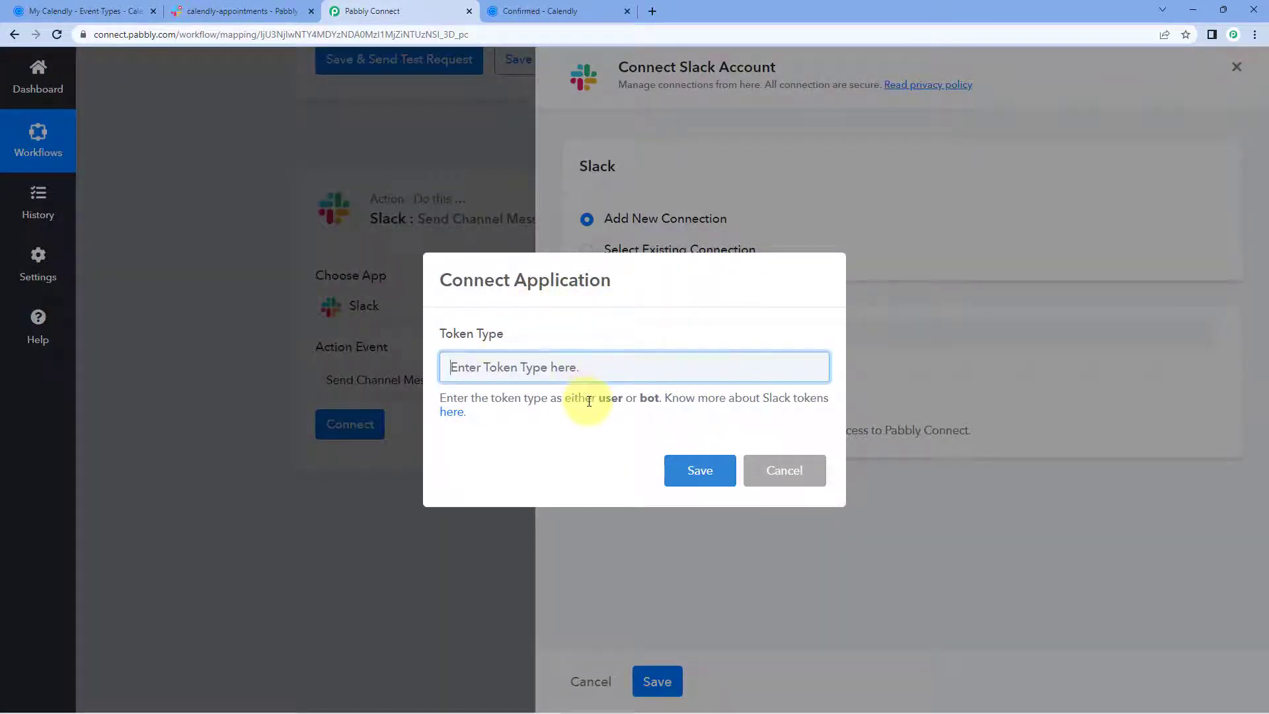
pyautogui.moveTo(599, 398); pyautogui.dragTo(657, 401)
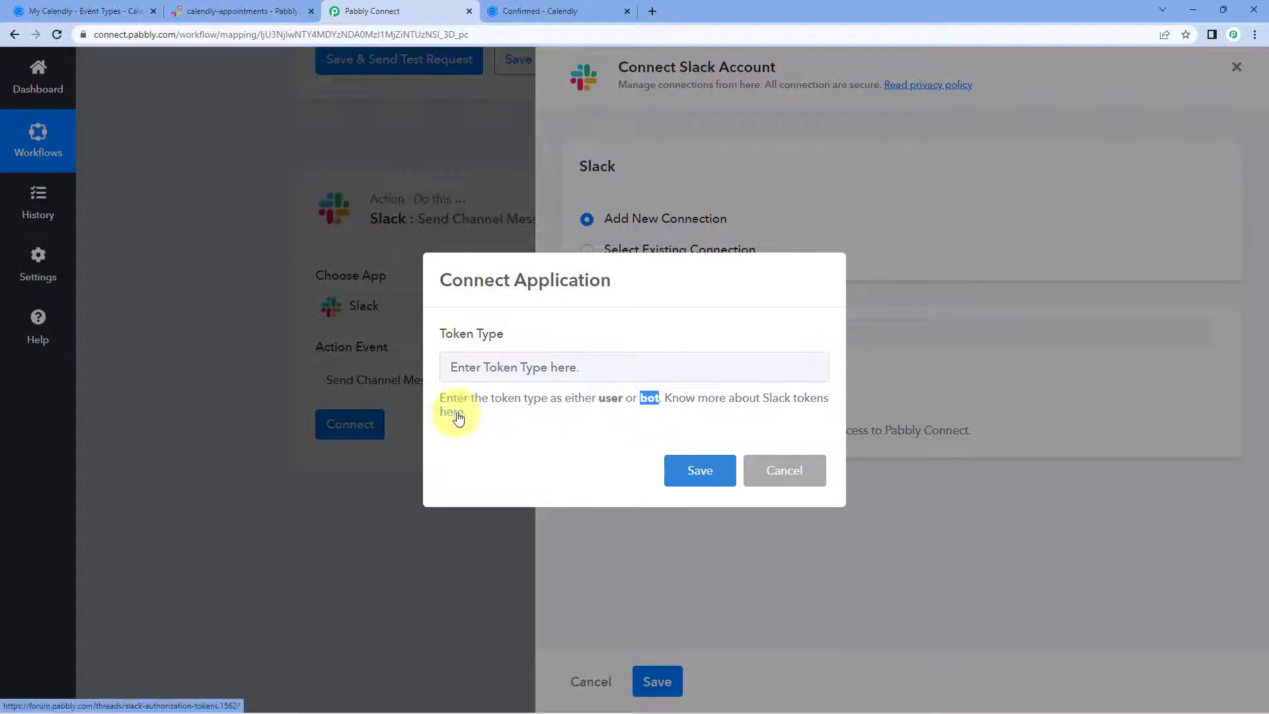
pyautogui.click(496, 423)
pyautogui.click(581, 369)
pyautogui.write('bo')
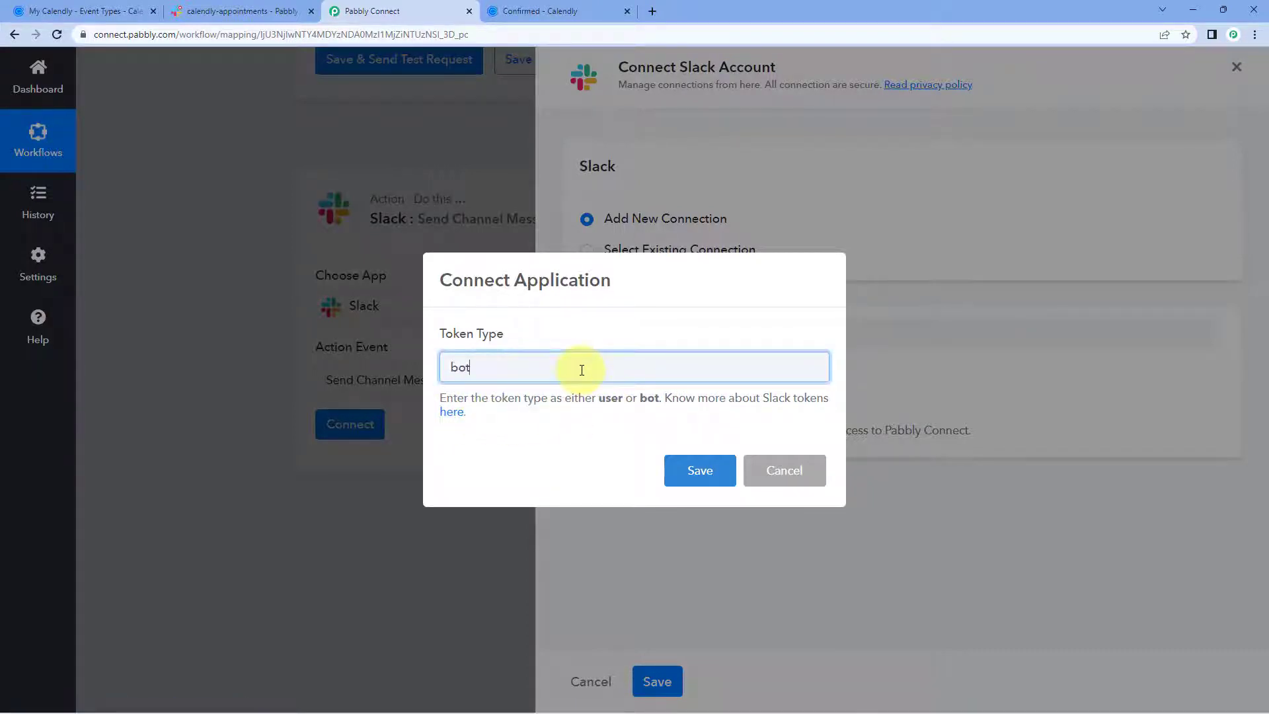
pyautogui.write('t')
pyautogui.click(699, 476)
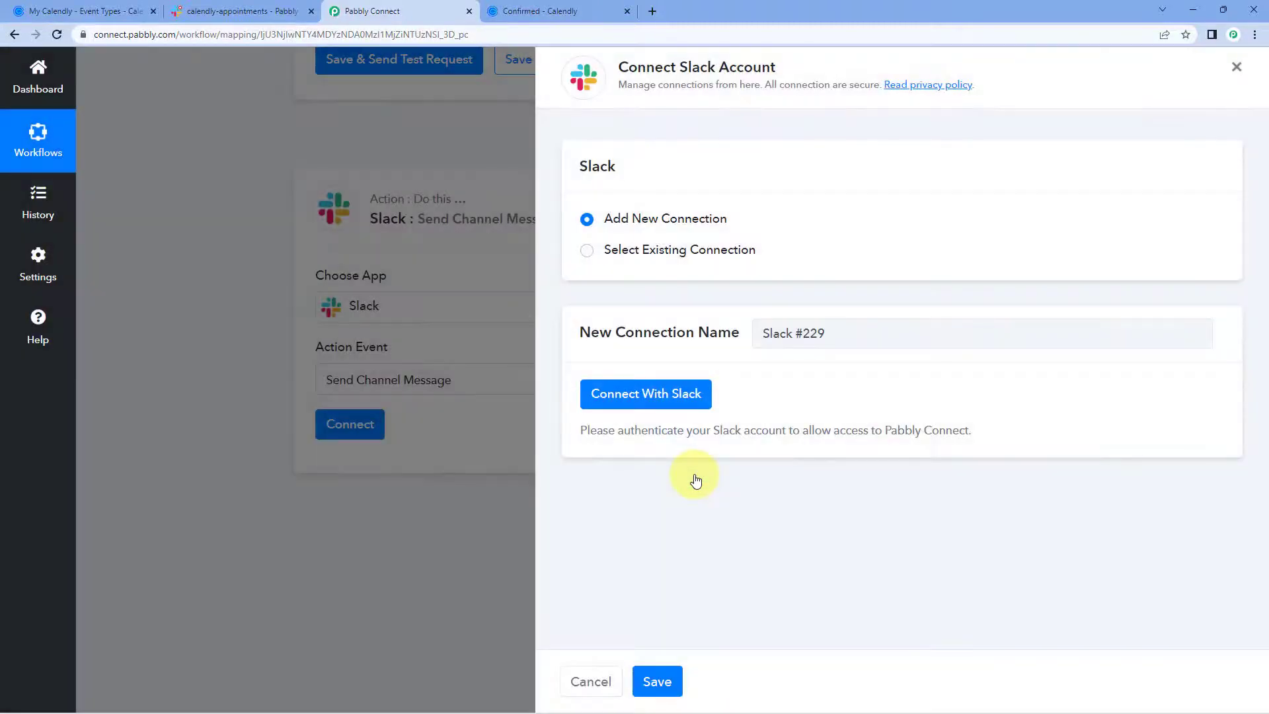
# Allow Pabbly Connect access to the Slack workspace in the permission window.
pyautogui.moveTo(260, 14); pyautogui.dragTo(255, 63)
pyautogui.click(245, 14)
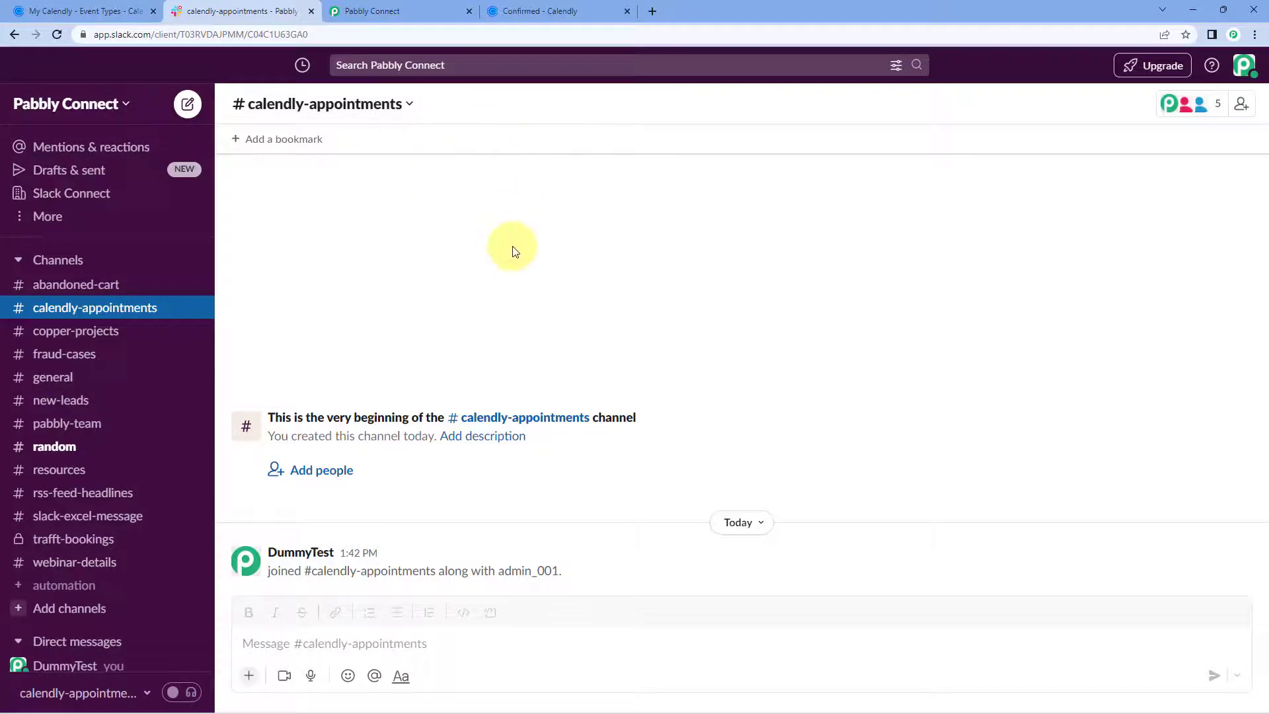
pyautogui.click(557, 8)
pyautogui.click(337, 11)
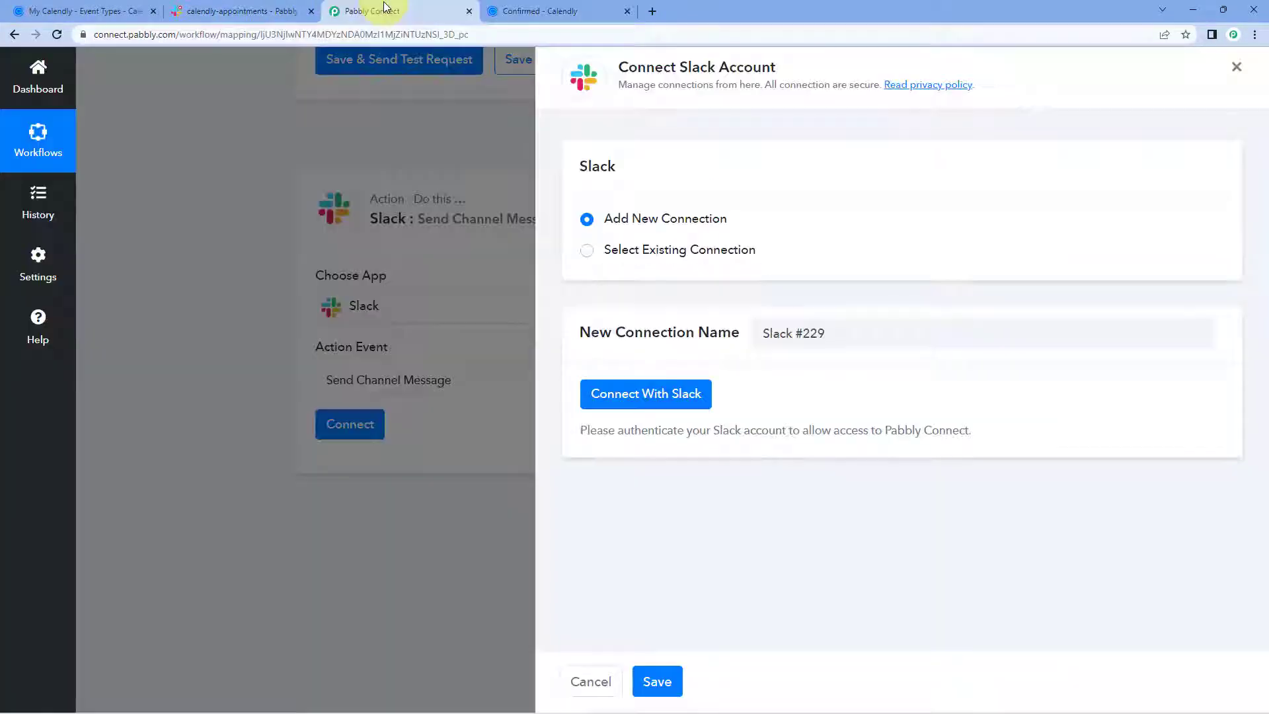
pyautogui.scroll(-5, 354, 283)
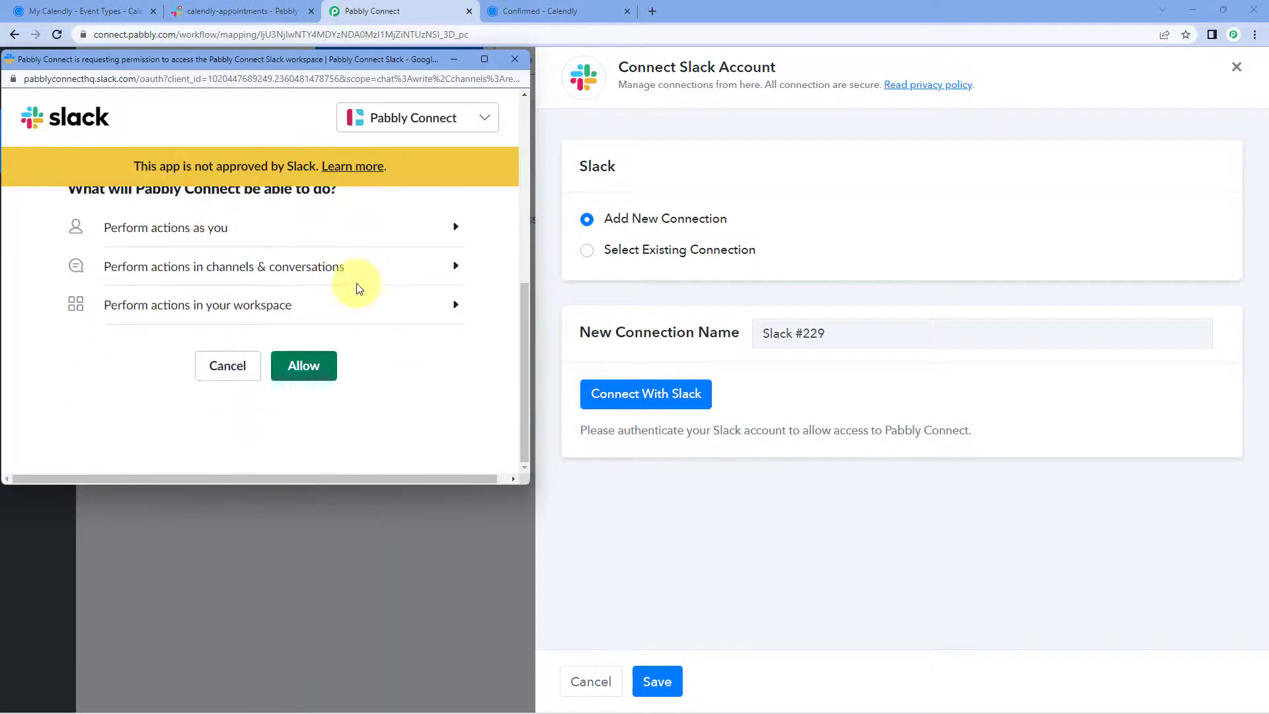
pyautogui.click(323, 374)
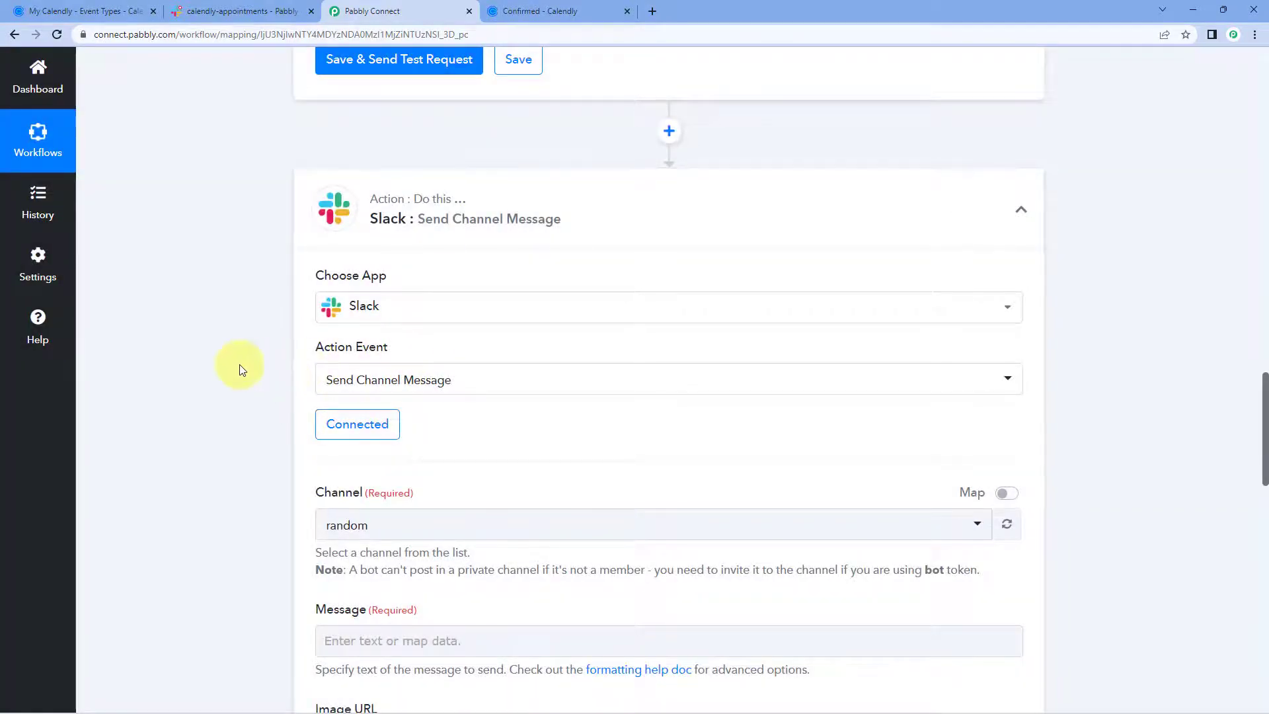
pyautogui.scroll(-3, 239, 362)
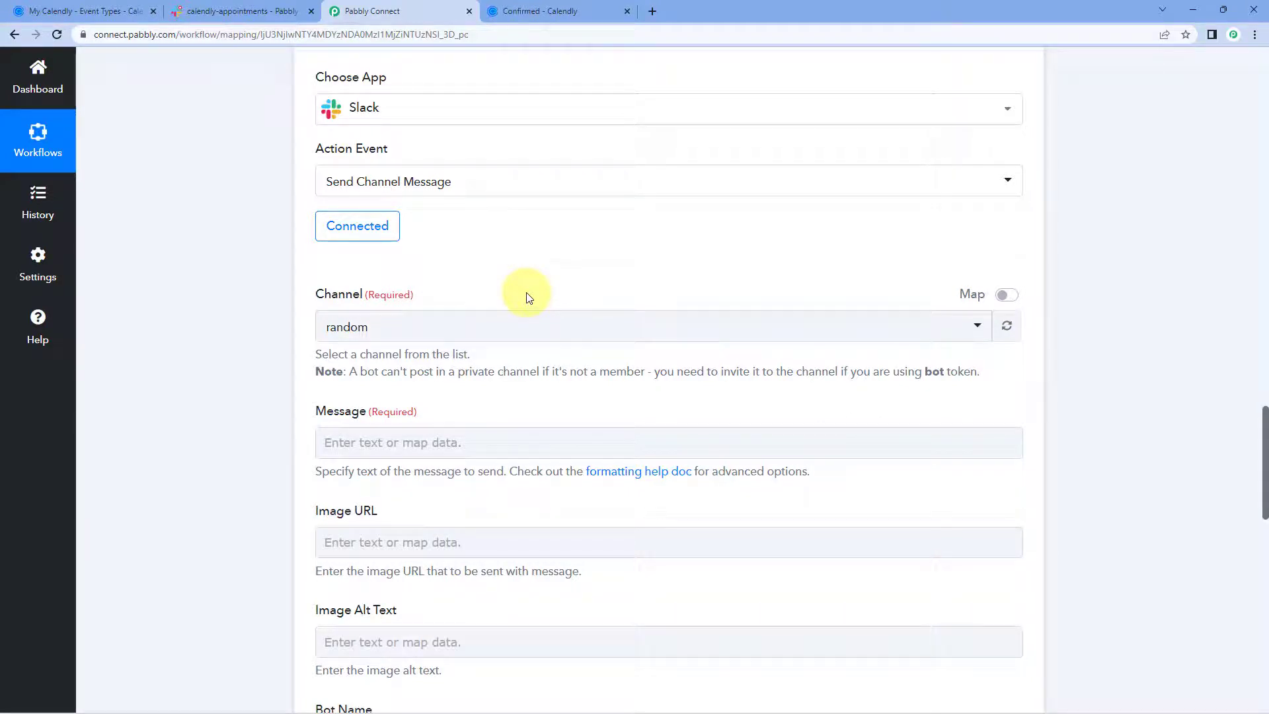
# After checking Slack's channels, pick calendly-appointments from the Channel dropdown.
pyautogui.click(235, 12)
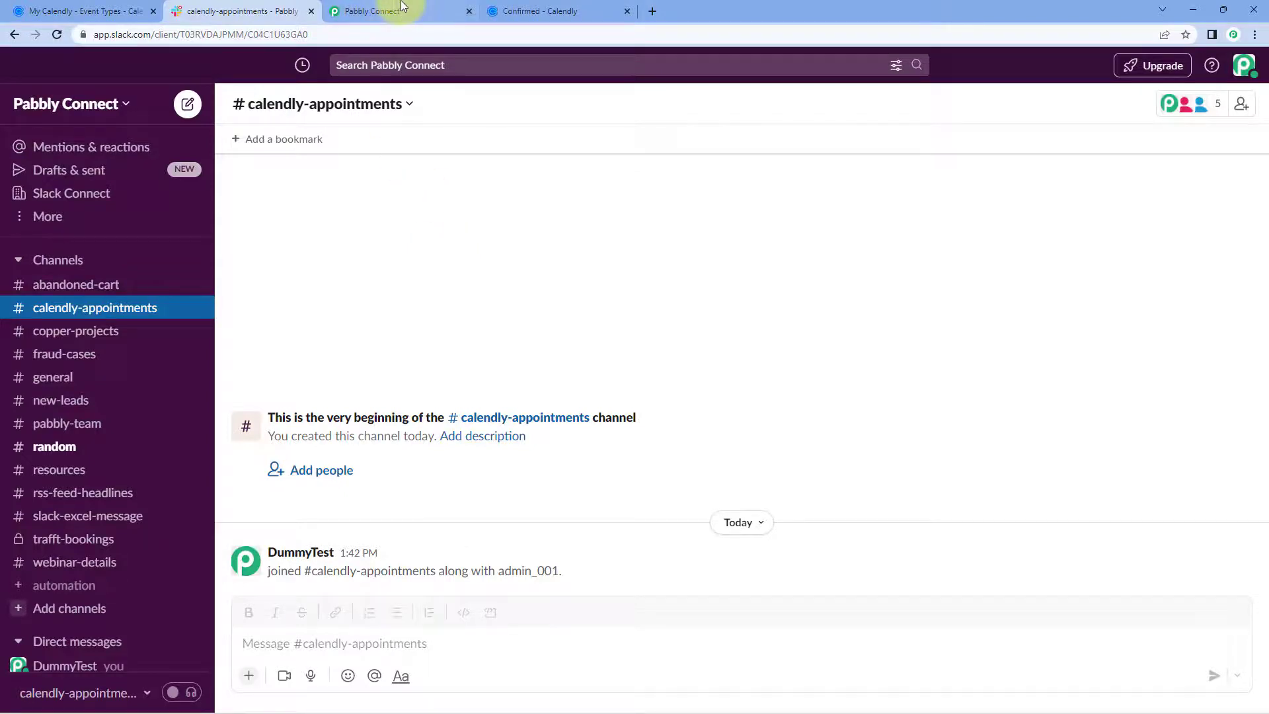
pyautogui.click(370, 10)
pyautogui.click(440, 331)
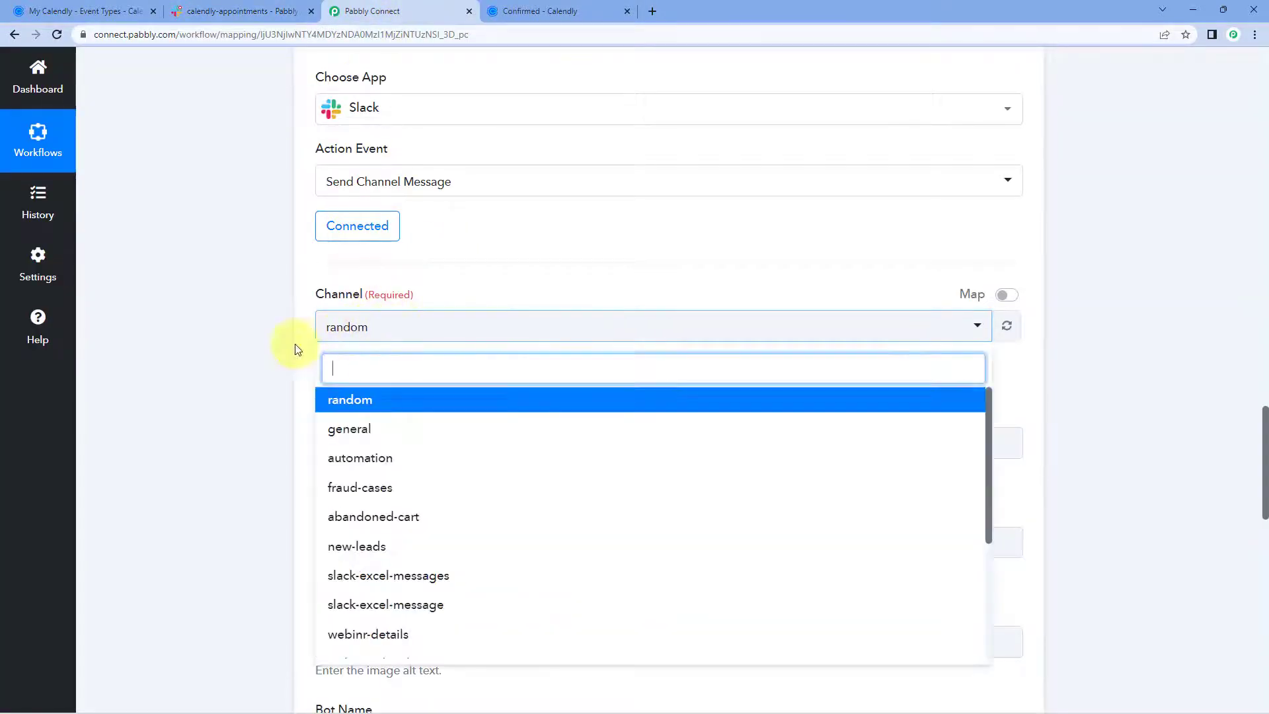
pyautogui.scroll(-1, 260, 348)
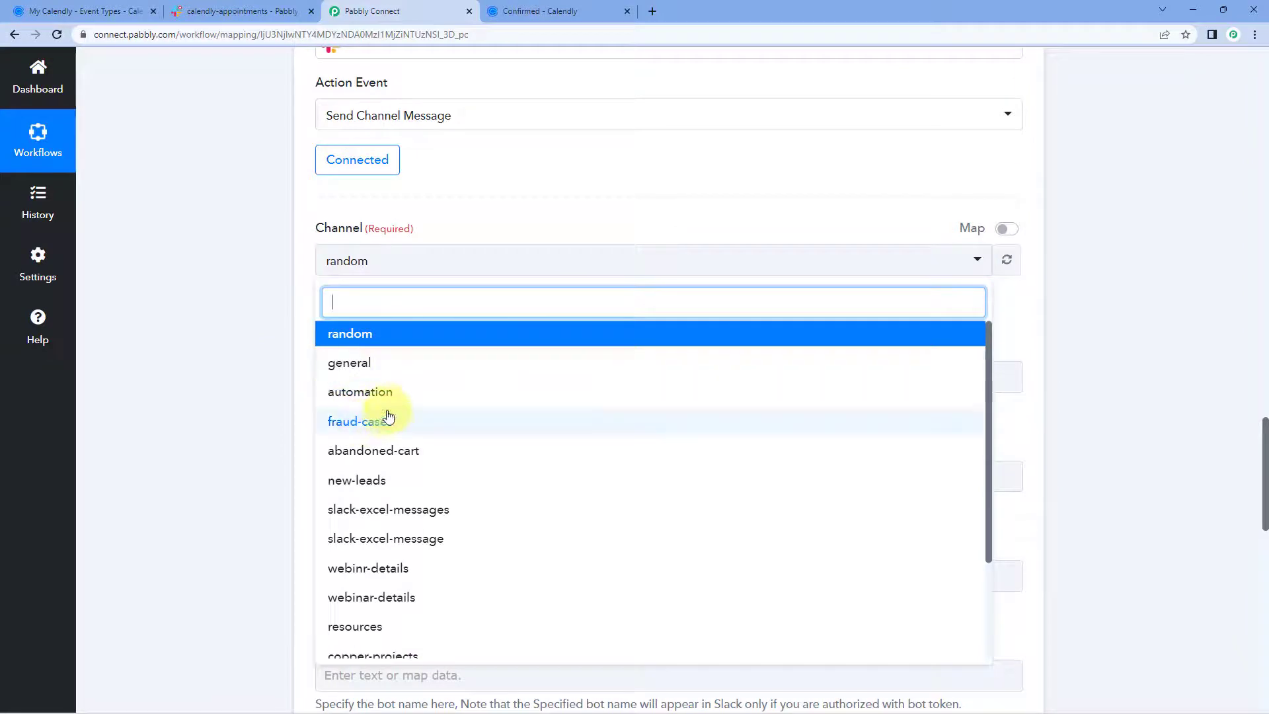
pyautogui.scroll(-2, 396, 411)
pyautogui.scroll(-2, 448, 408)
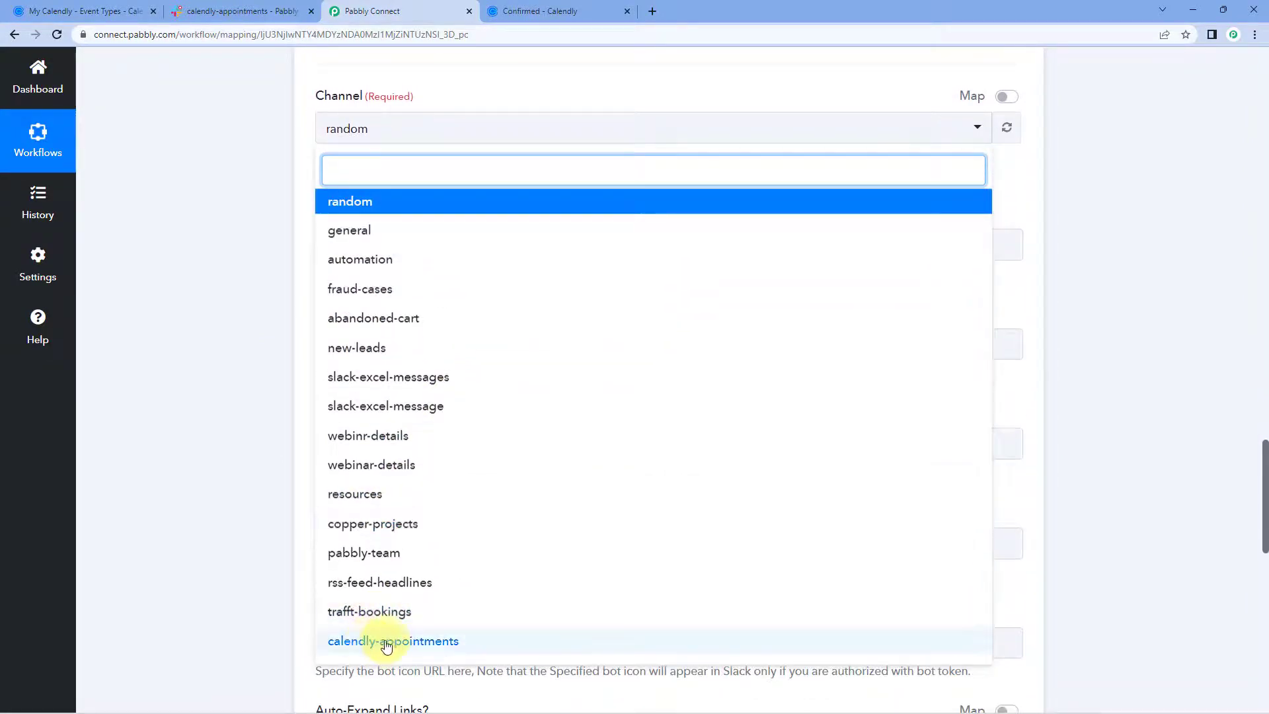
pyautogui.click(425, 646)
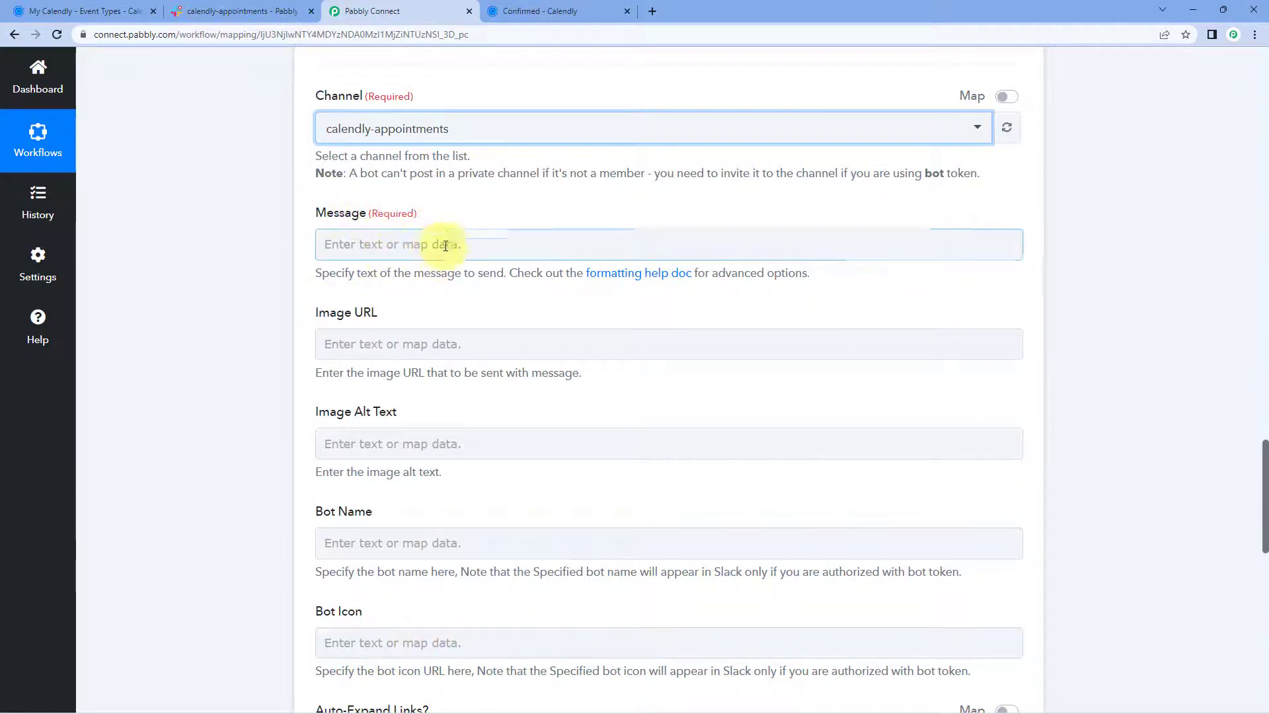
# Write 'Helo Team,', the Enterprise Plan line and 'Client Name:' in Message, then check Calendly's confirmation.
pyautogui.click(362, 248)
pyautogui.write('H')
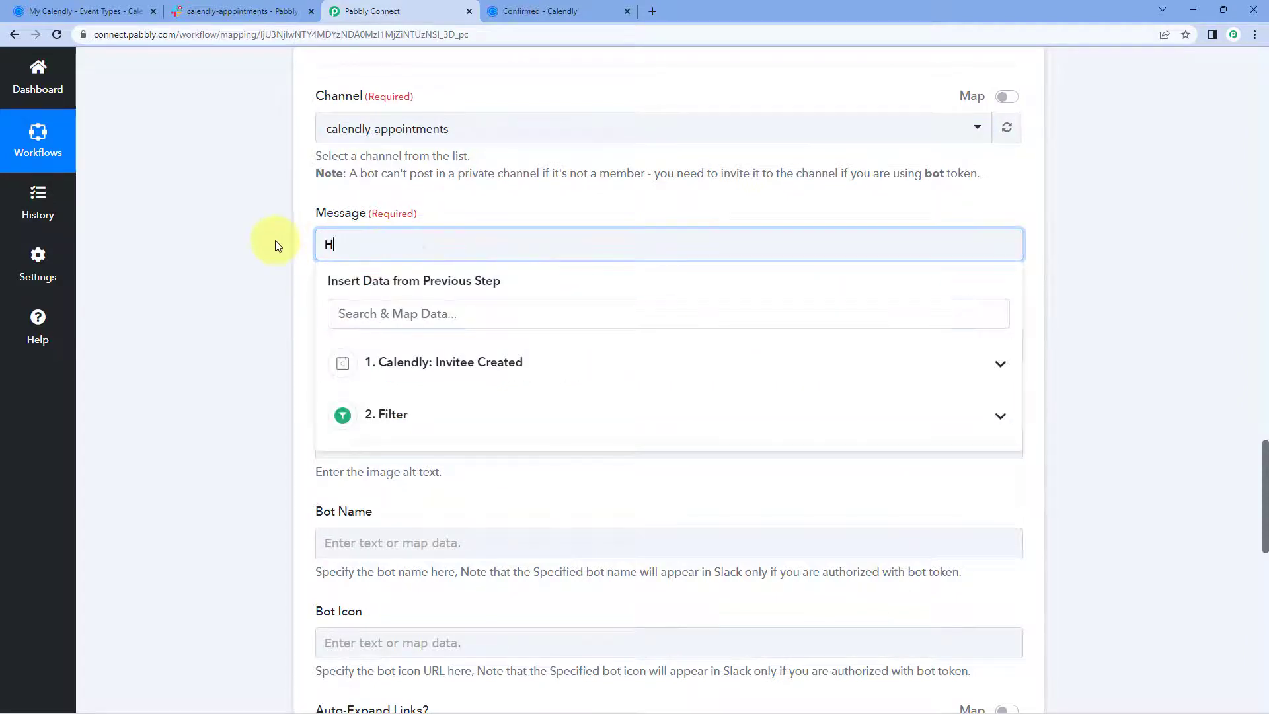
pyautogui.write('elo Team,')
pyautogui.press('Return')
pyautogui.write('We have a new appointment for our Enterprise Plan:')
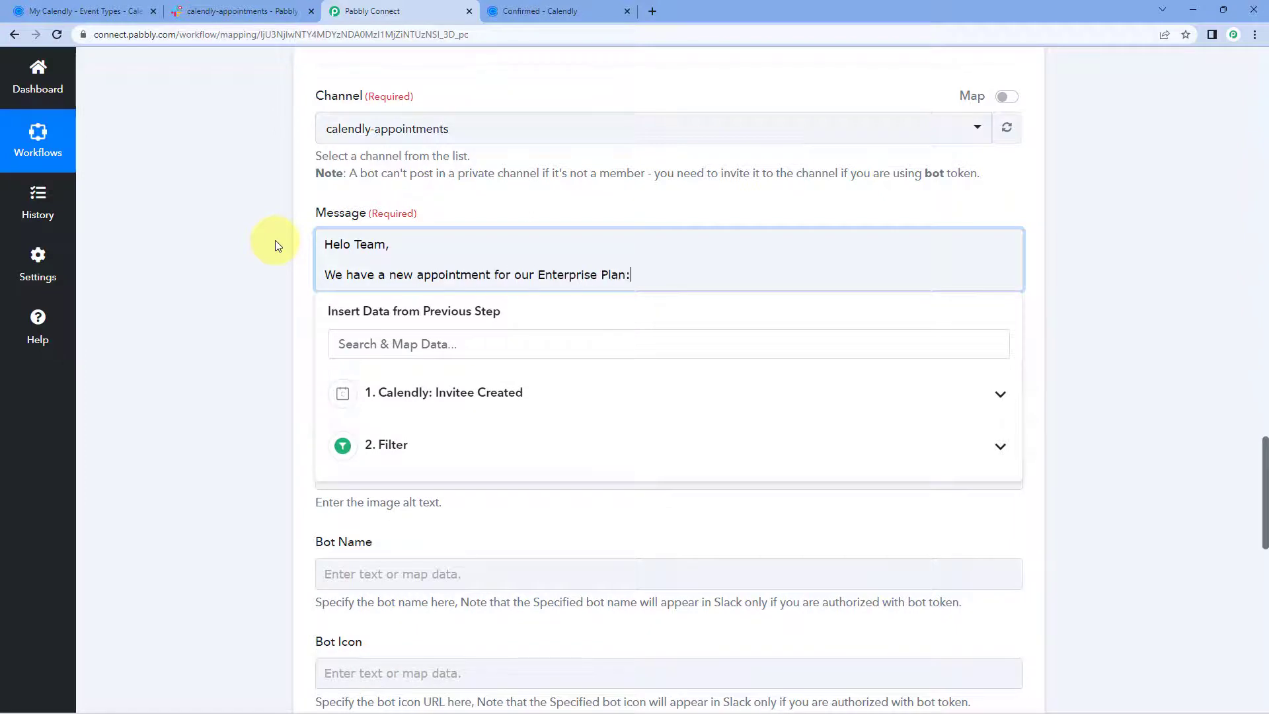
pyautogui.press('Return')
pyautogui.write('Client Name:')
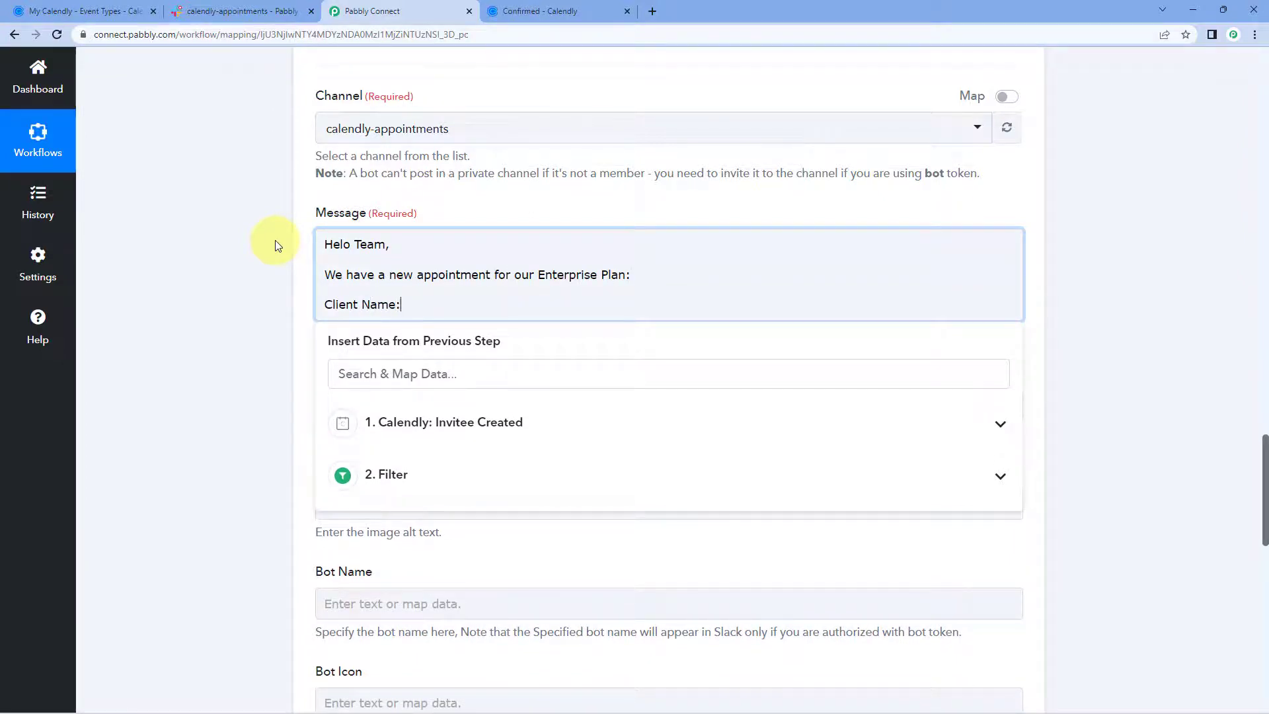
pyautogui.click(549, 11)
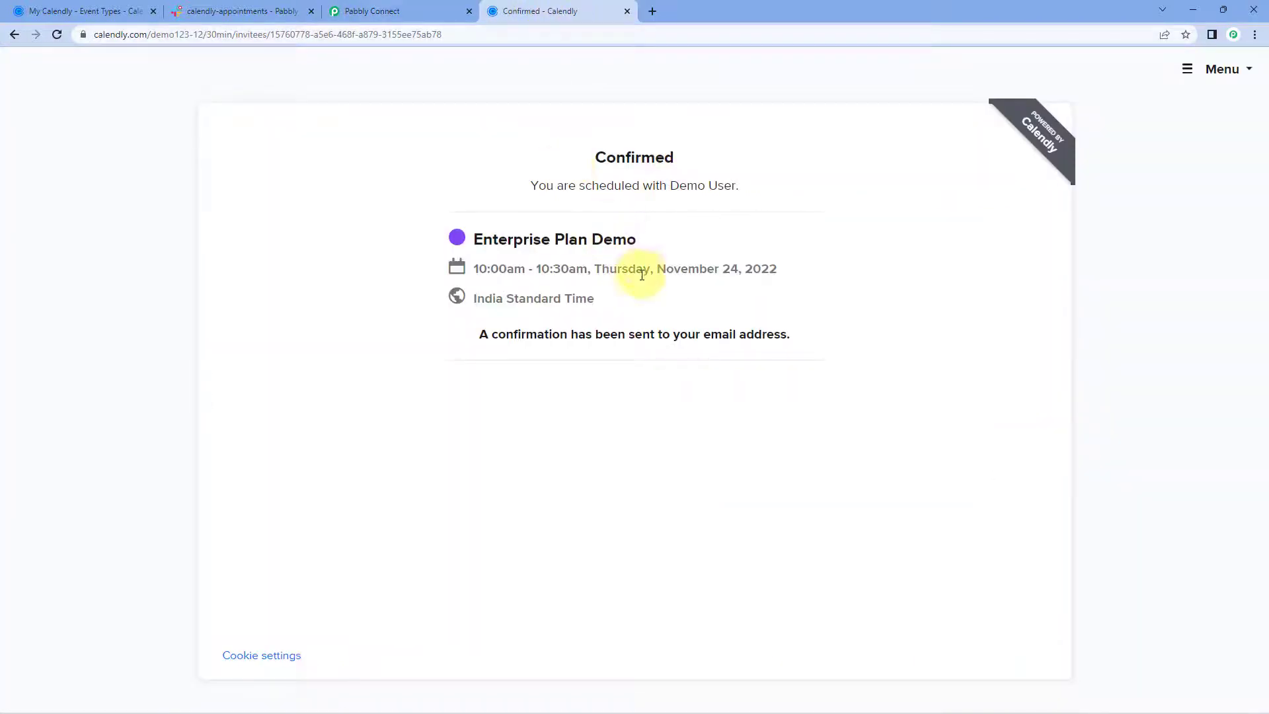
pyautogui.click(391, 8)
# Inspect the webhook response's invitee email, name and answer values, then return to Message.
pyautogui.scroll(8, 247, 235)
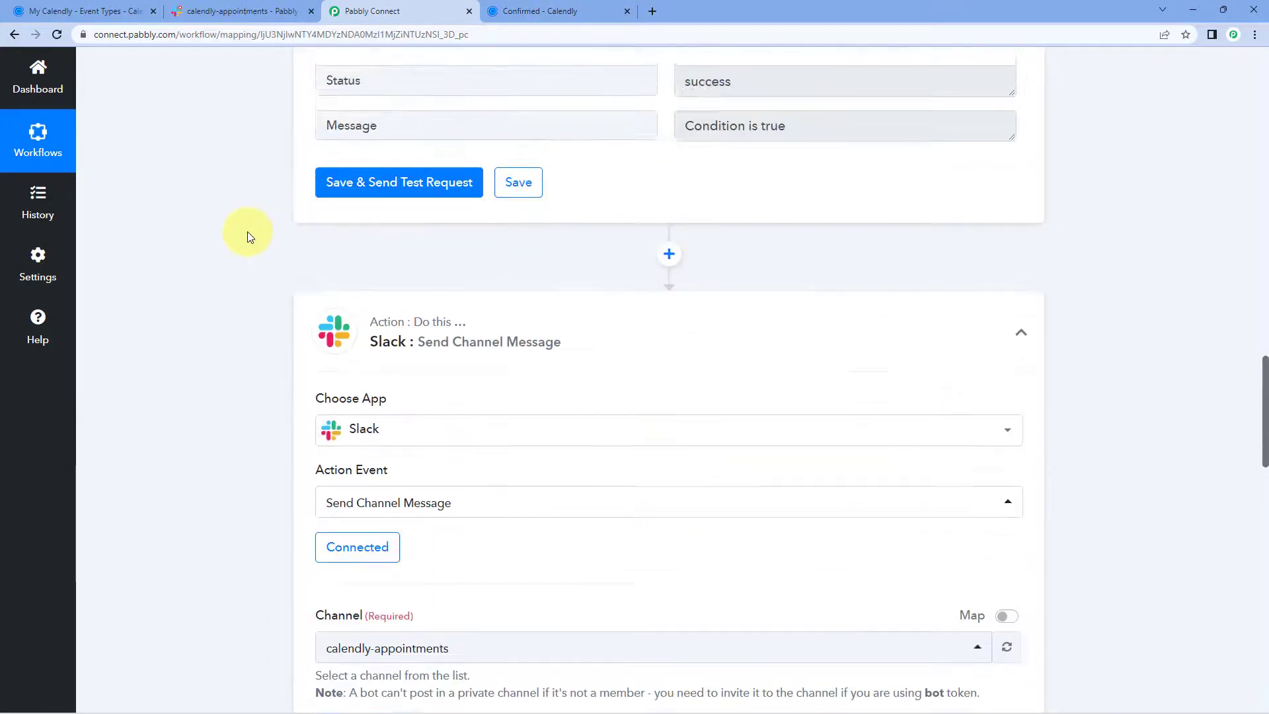
pyautogui.scroll(15, 247, 231)
pyautogui.scroll(13, 671, 258)
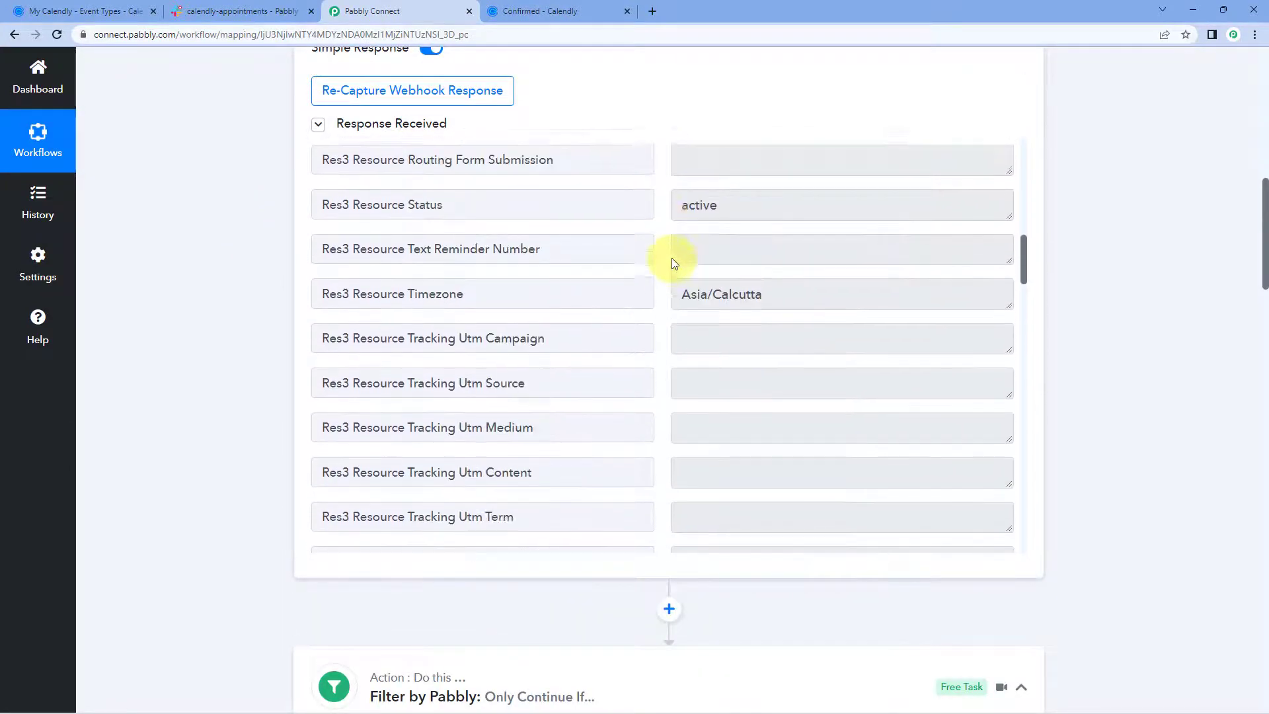
pyautogui.scroll(12, 671, 258)
pyautogui.scroll(-1, 669, 261)
pyautogui.moveTo(821, 218); pyautogui.dragTo(657, 221)
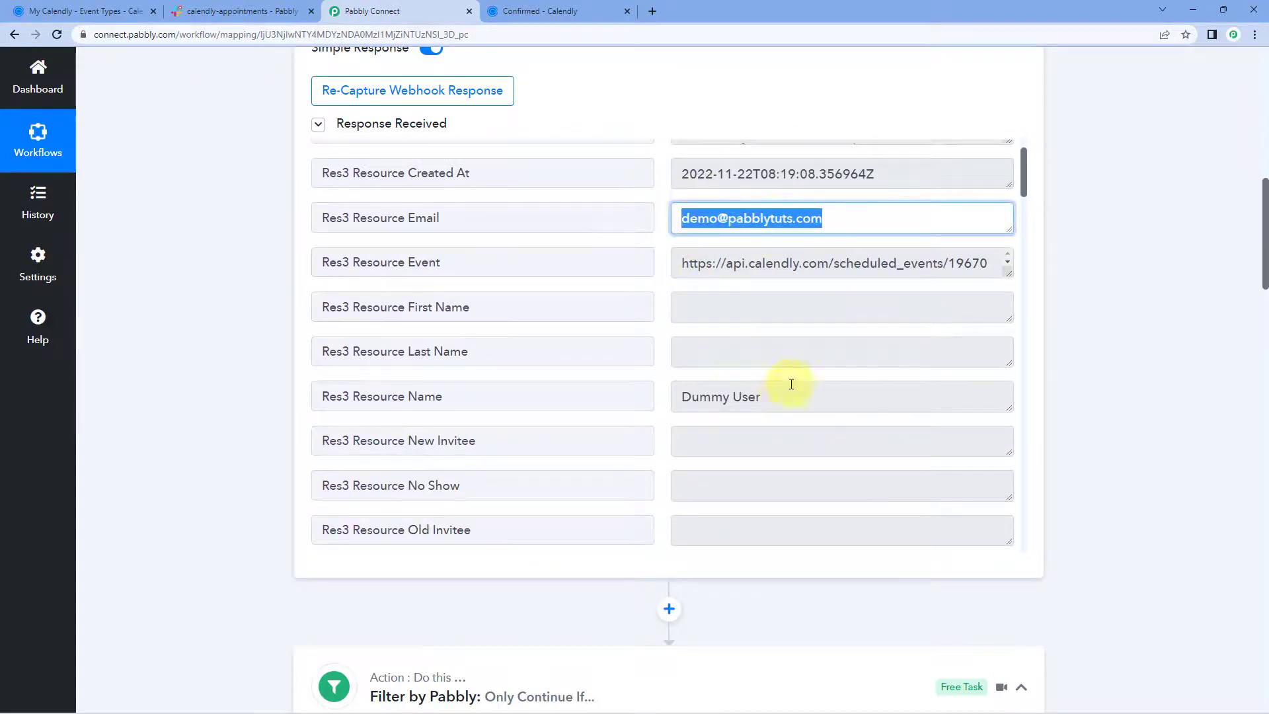
pyautogui.moveTo(791, 384); pyautogui.dragTo(645, 394)
pyautogui.scroll(-5, 646, 390)
pyautogui.moveTo(842, 289); pyautogui.dragTo(672, 297)
pyautogui.click(664, 296)
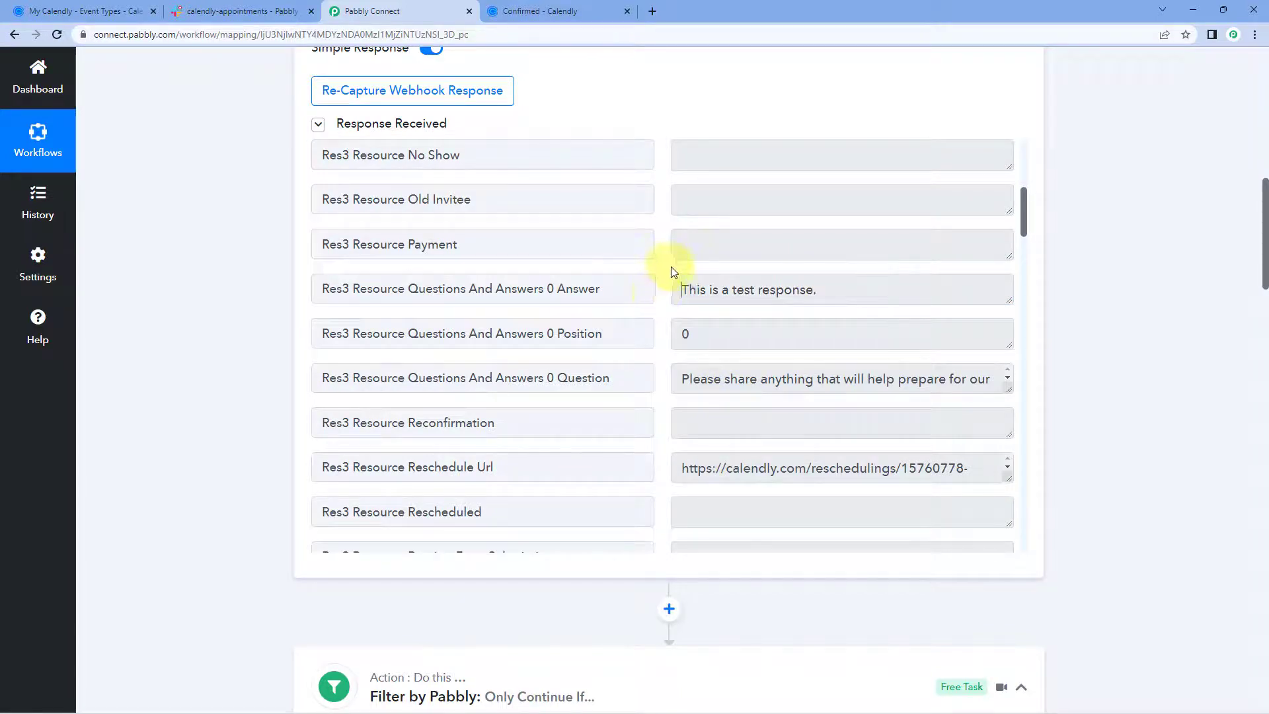
pyautogui.scroll(-15, 225, 431)
pyautogui.scroll(-7, 240, 431)
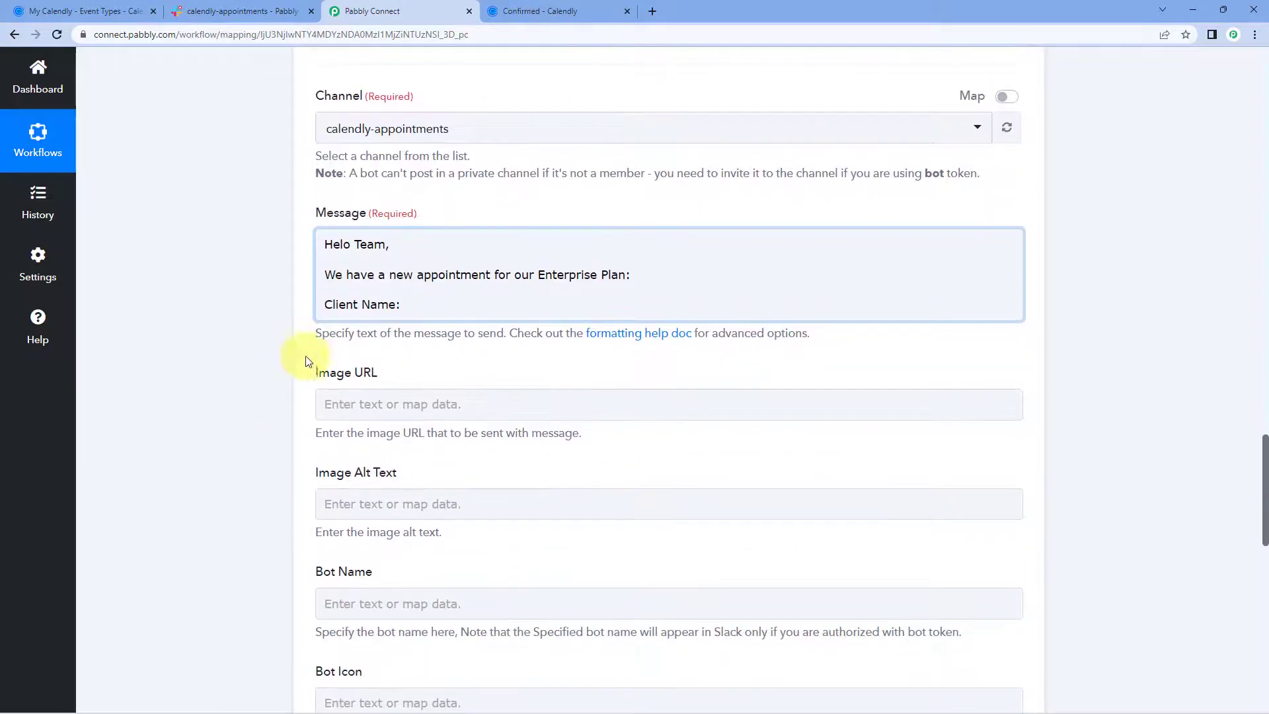
# Map Res3 Resource Name after 'Client Name:' in the message.
pyautogui.click(412, 303)
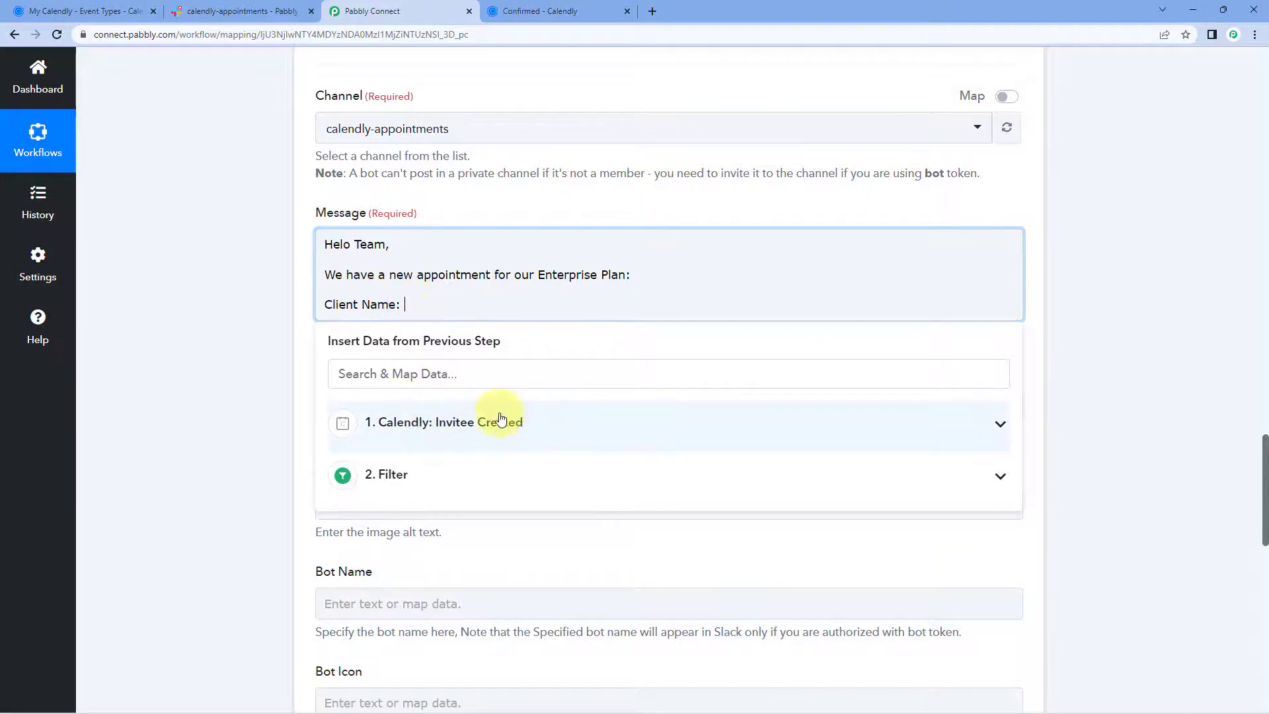
pyautogui.click(552, 422)
pyautogui.scroll(-2, 263, 418)
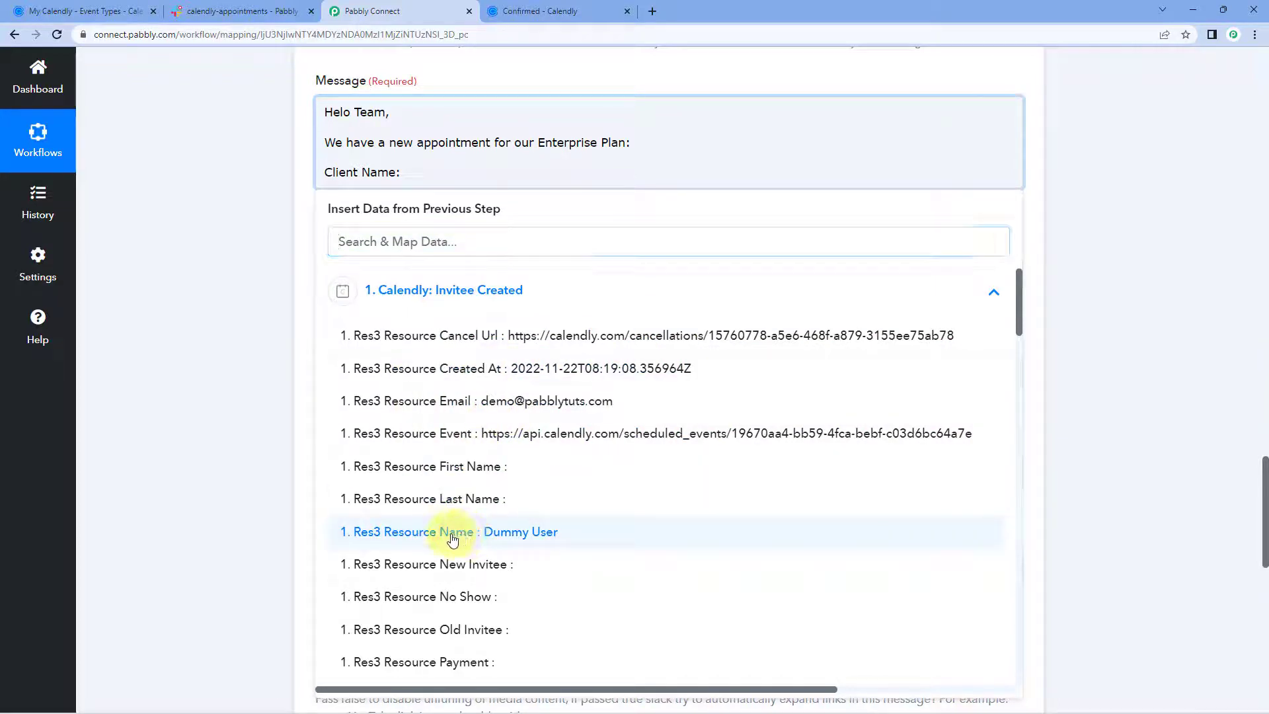
pyautogui.click(453, 537)
pyautogui.click(299, 354)
pyautogui.click(678, 174)
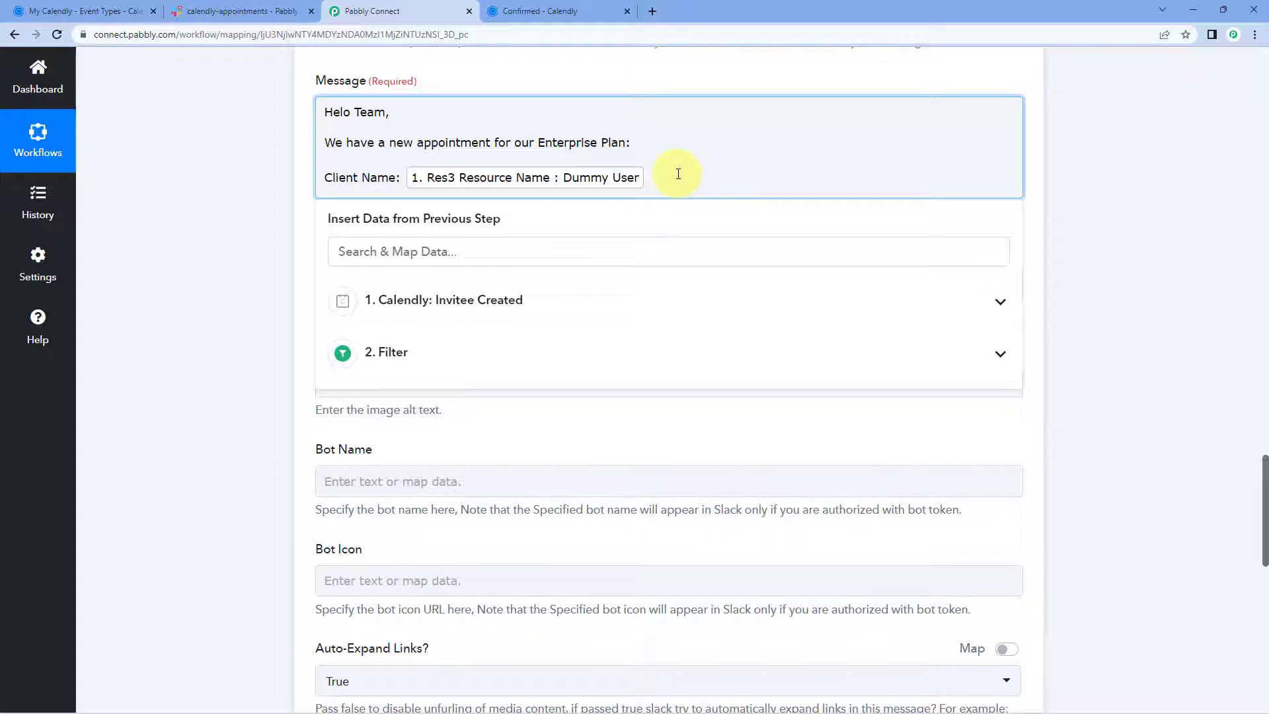
# Add an Email line mapped to Res3 Resource Email.
pyautogui.press('Return')
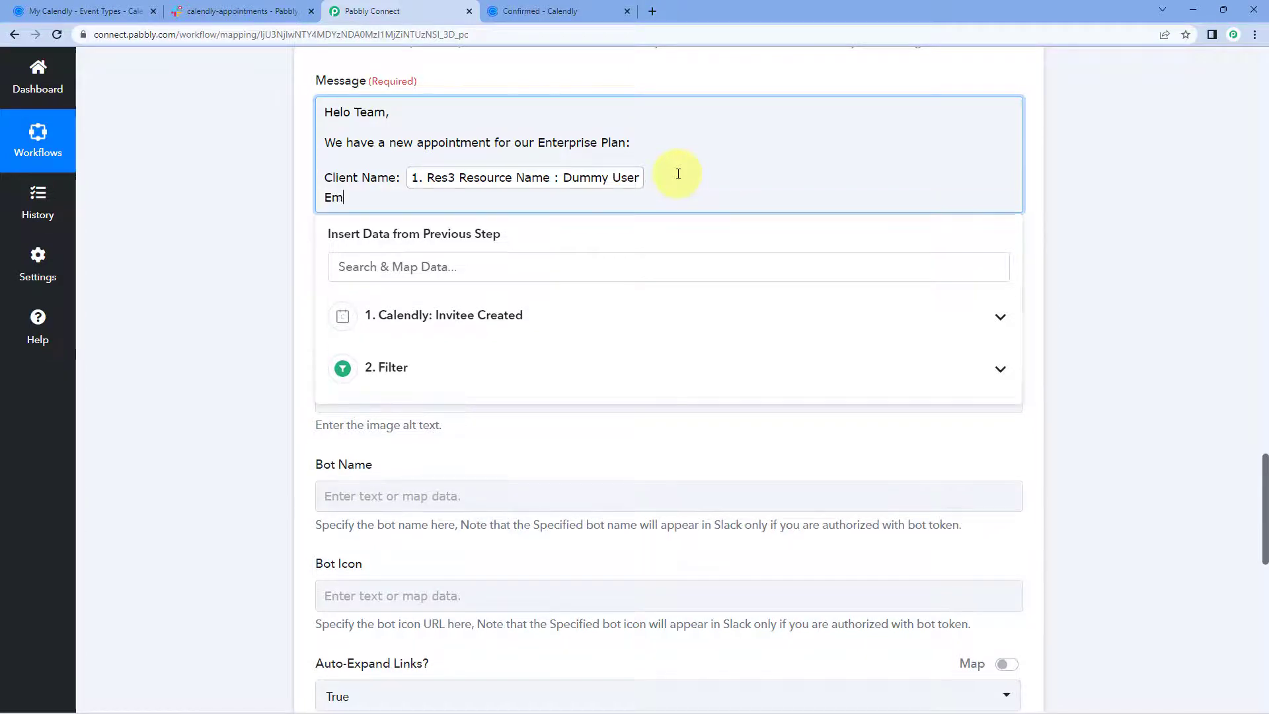
pyautogui.click(439, 318)
pyautogui.scroll(-1, 503, 430)
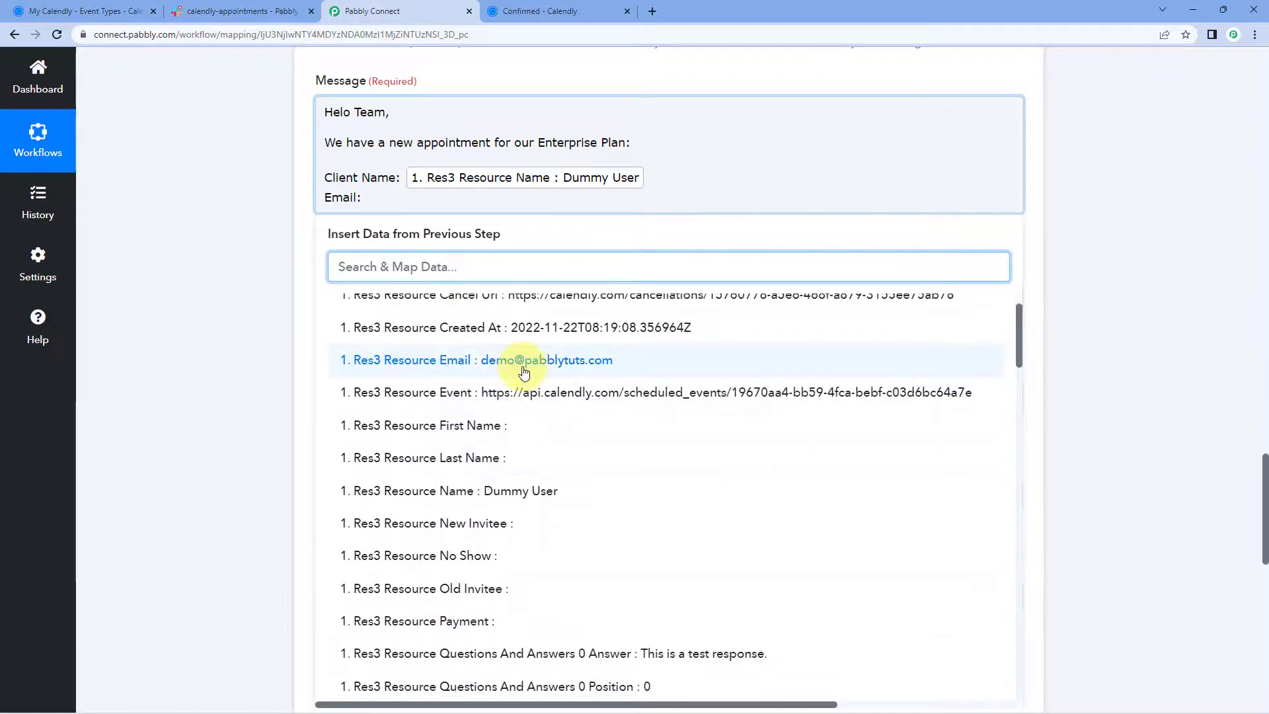
pyautogui.click(500, 360)
# Add a 'Message:' line mapped to Questions And Answers 0 Answer.
pyautogui.write('Mes')
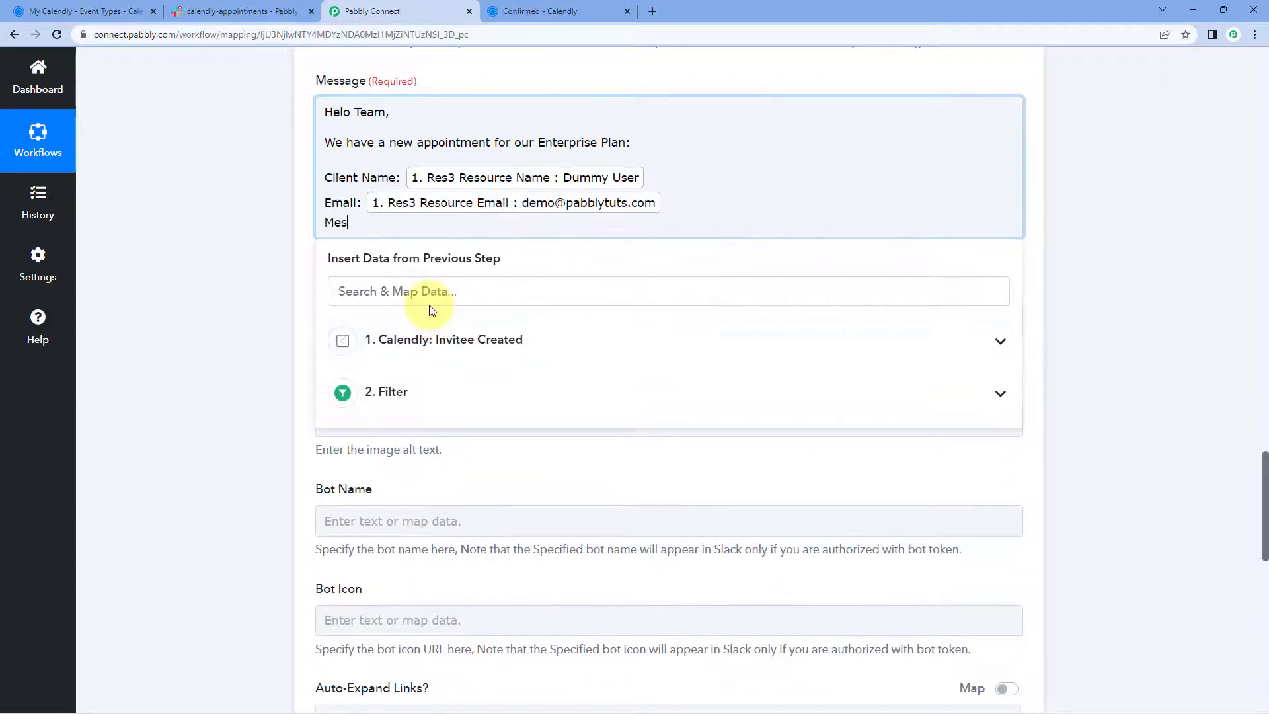
pyautogui.write('sage:')
pyautogui.click(461, 365)
pyautogui.scroll(-5, 546, 416)
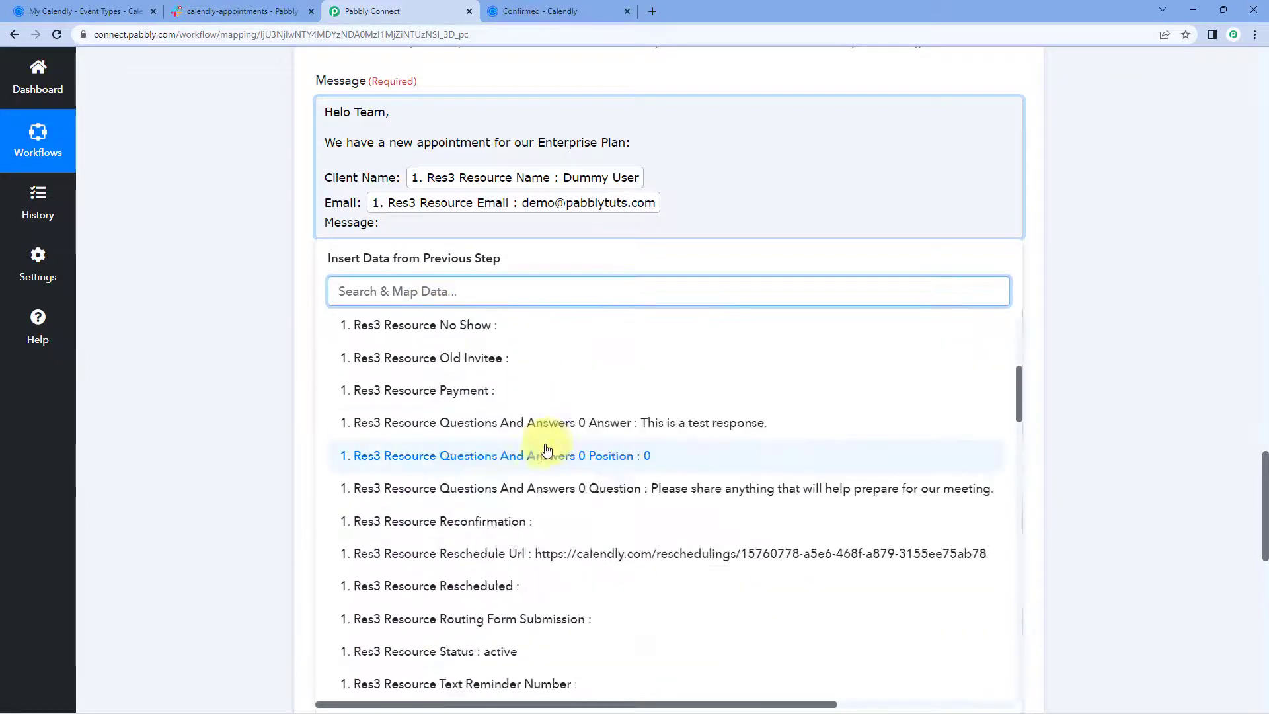
pyautogui.click(579, 416)
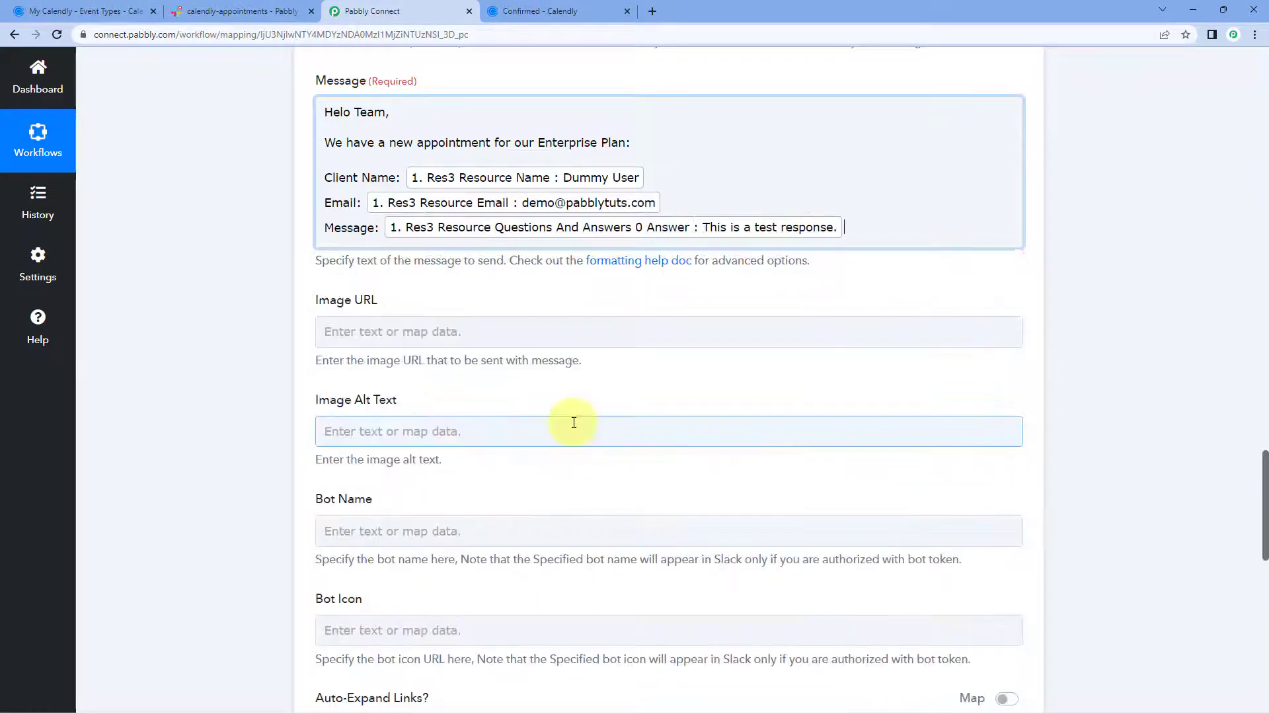
pyautogui.click(188, 299)
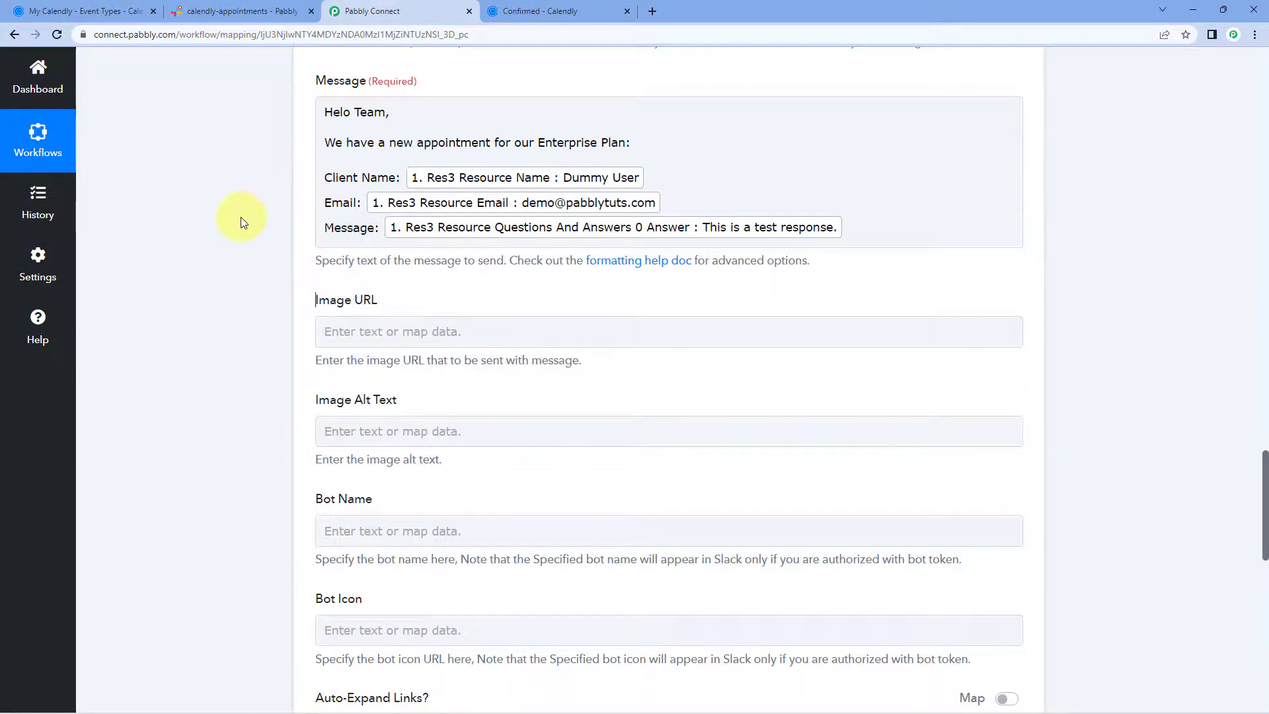
pyautogui.click(85, 11)
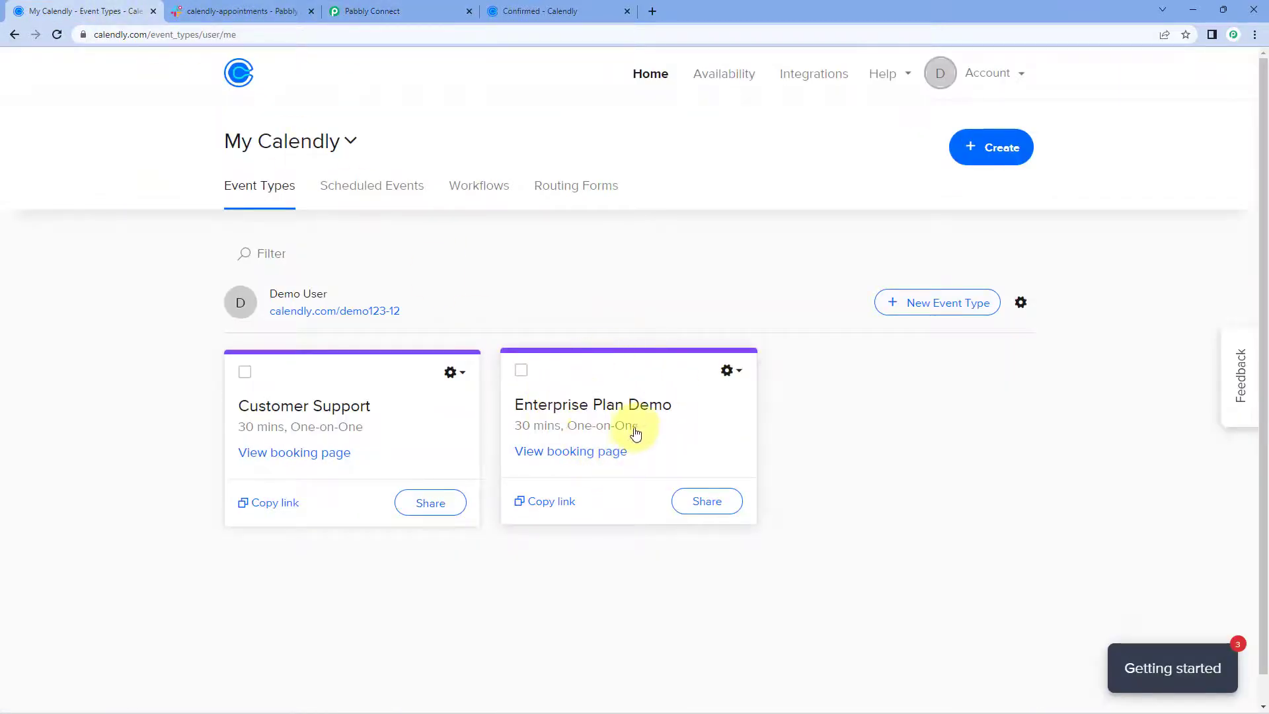
pyautogui.click(398, 6)
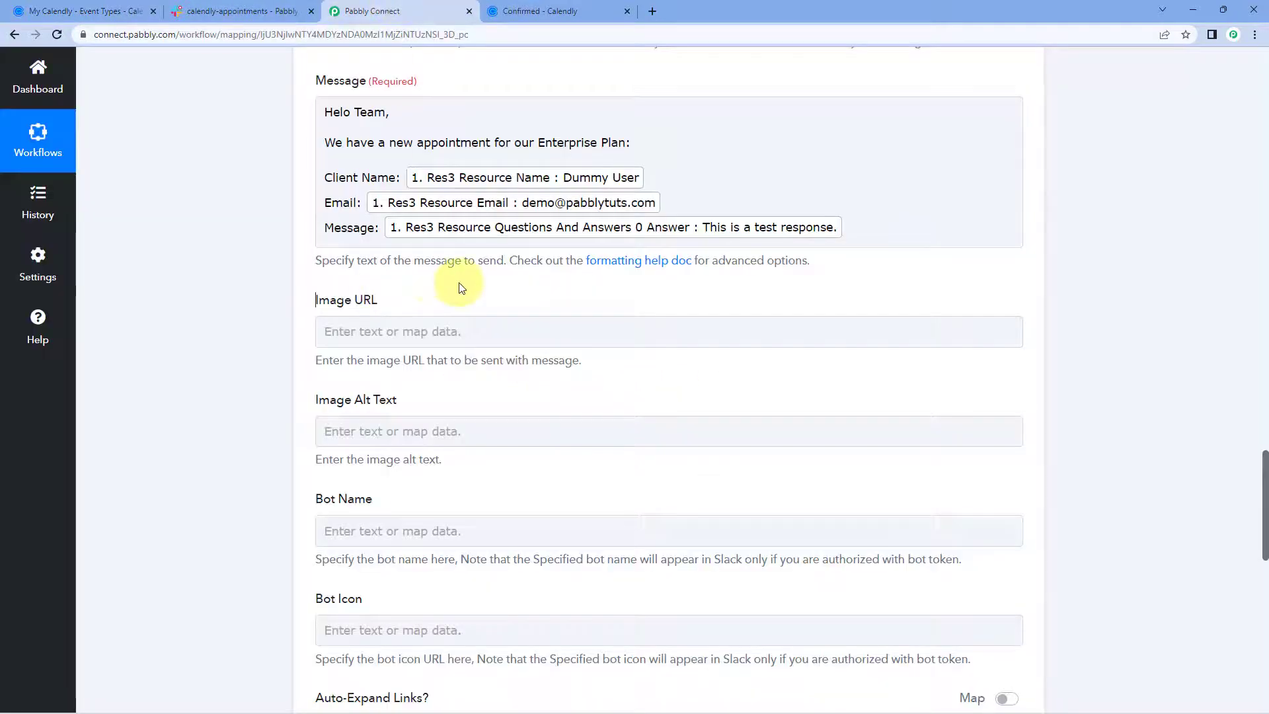
# Enter 'Pabbly' as the Slack Bot Name, leaving Auto-Expand Links True and Reply Broadcast False.
pyautogui.scroll(-2, 184, 318)
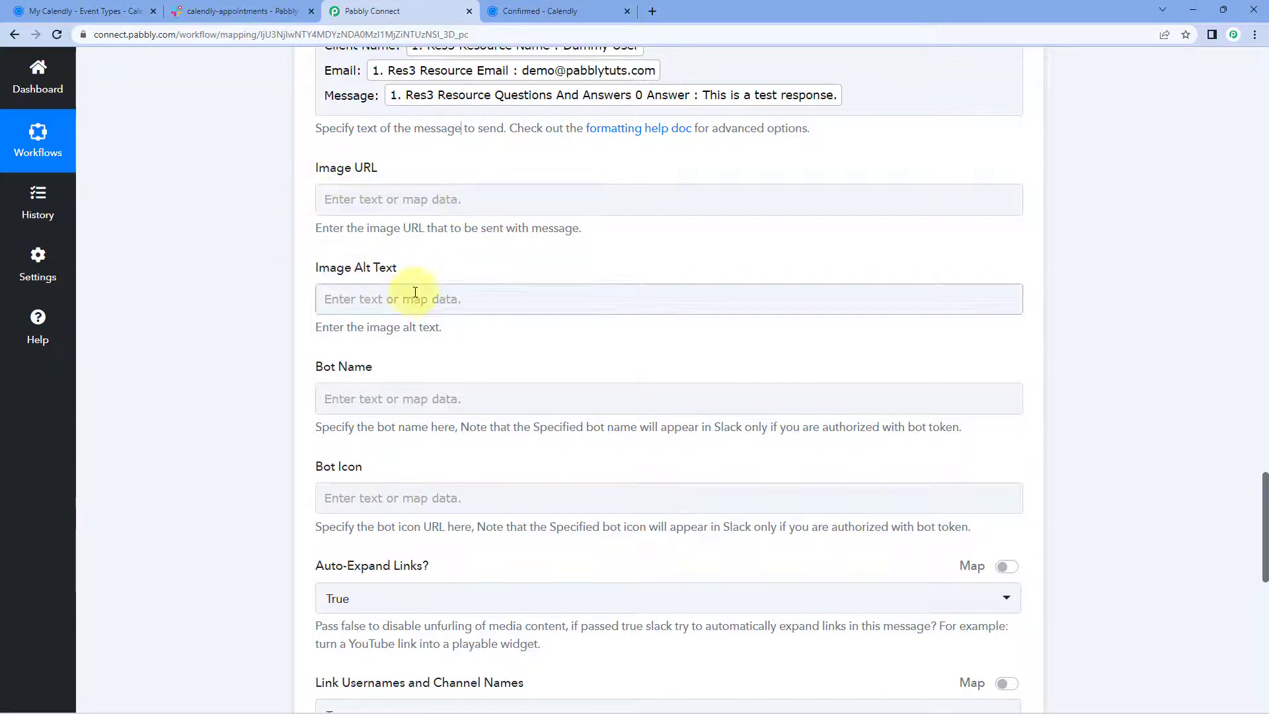
pyautogui.scroll(-2, 265, 290)
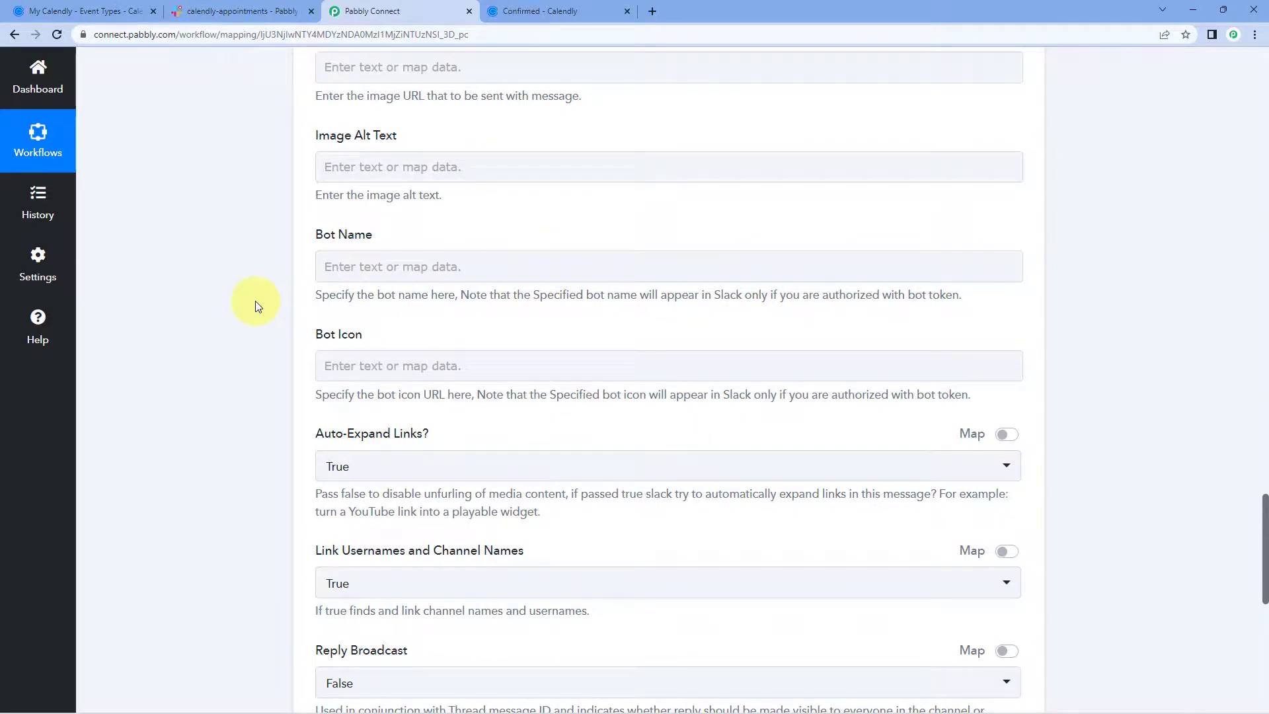
pyautogui.click(375, 273)
pyautogui.write('Pabbly')
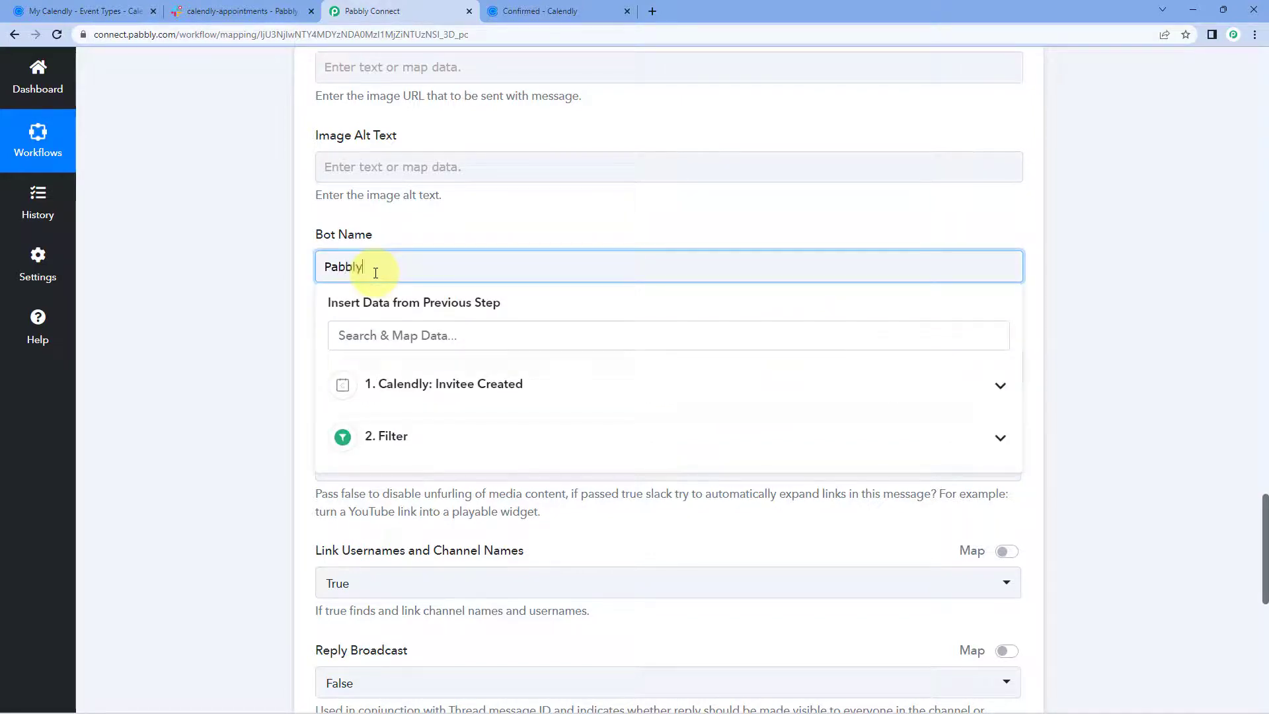
pyautogui.click(259, 300)
pyautogui.scroll(-1, 304, 311)
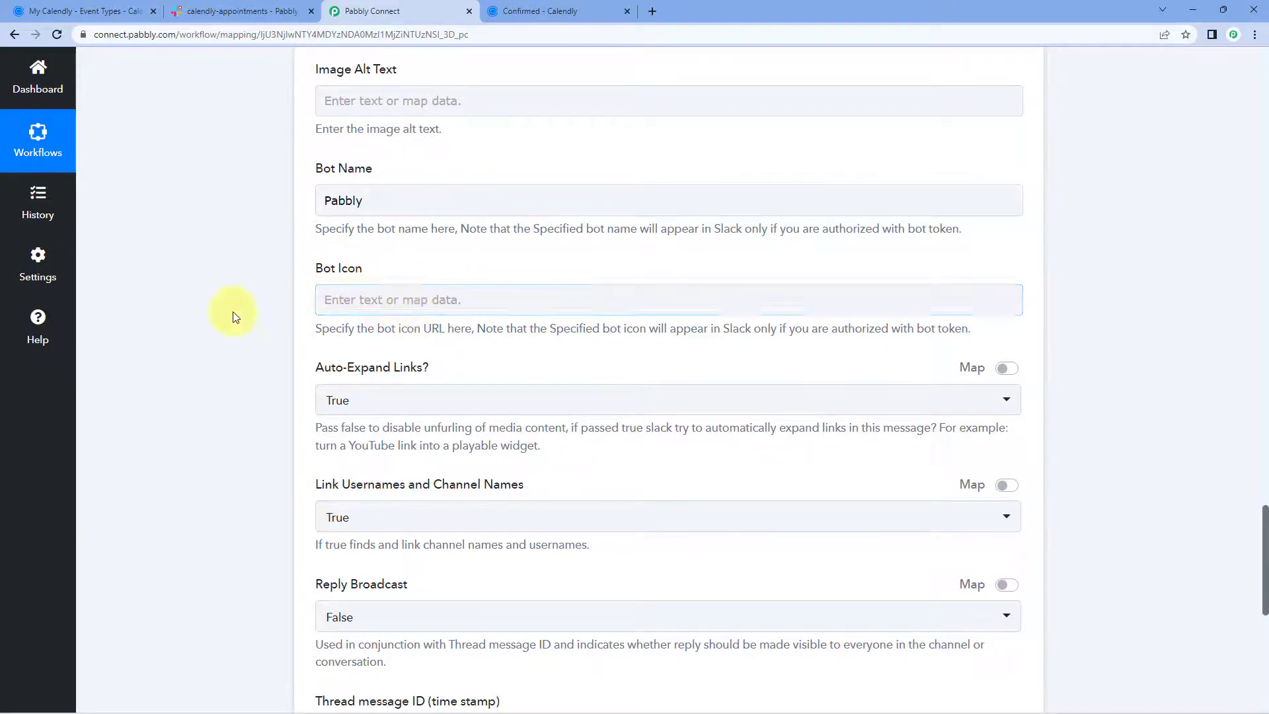
pyautogui.scroll(-3, 235, 304)
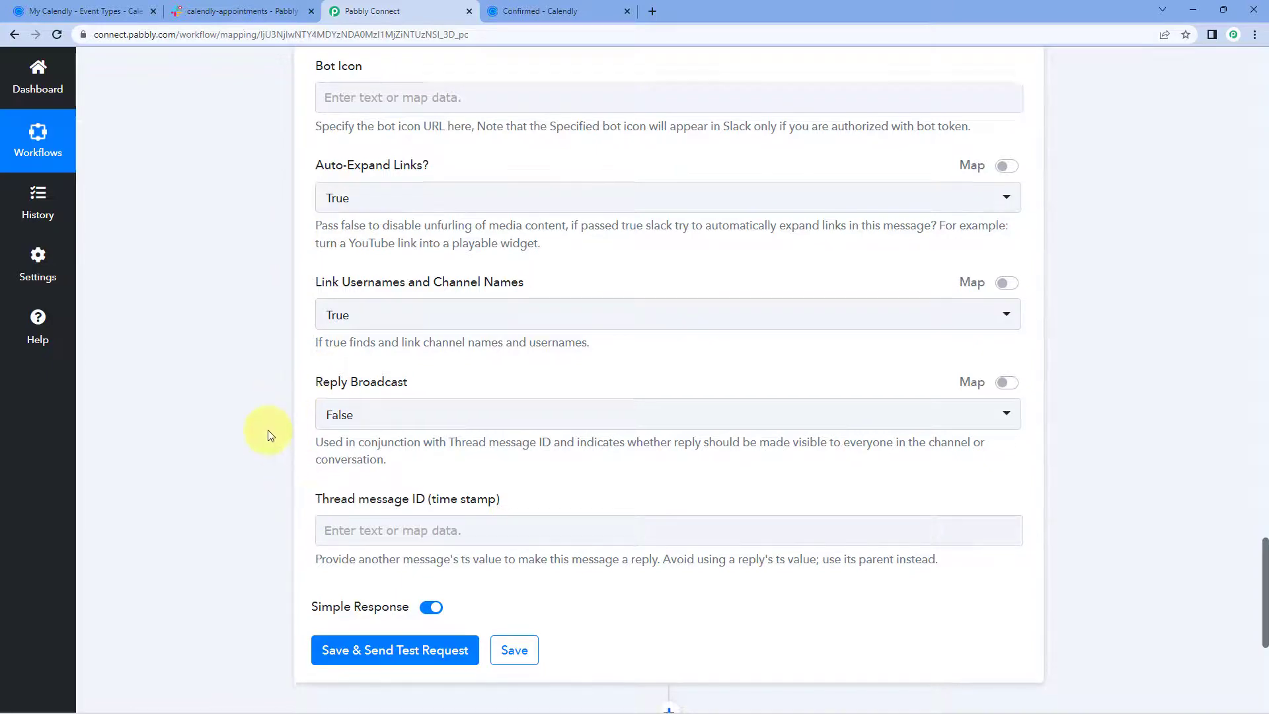
pyautogui.scroll(-3, 267, 429)
# Save and test the Slack step, then confirm the Pabbly bot's message in calendly-appointments.
pyautogui.click(393, 462)
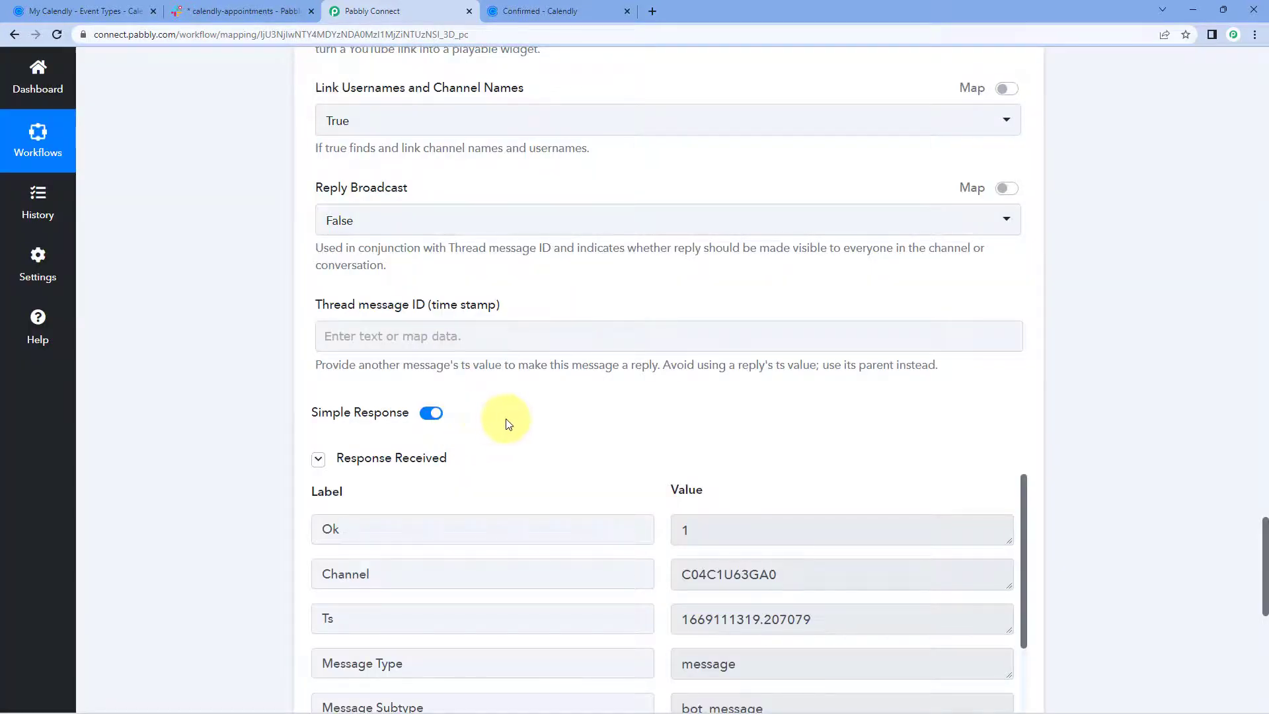
pyautogui.scroll(-2, 504, 419)
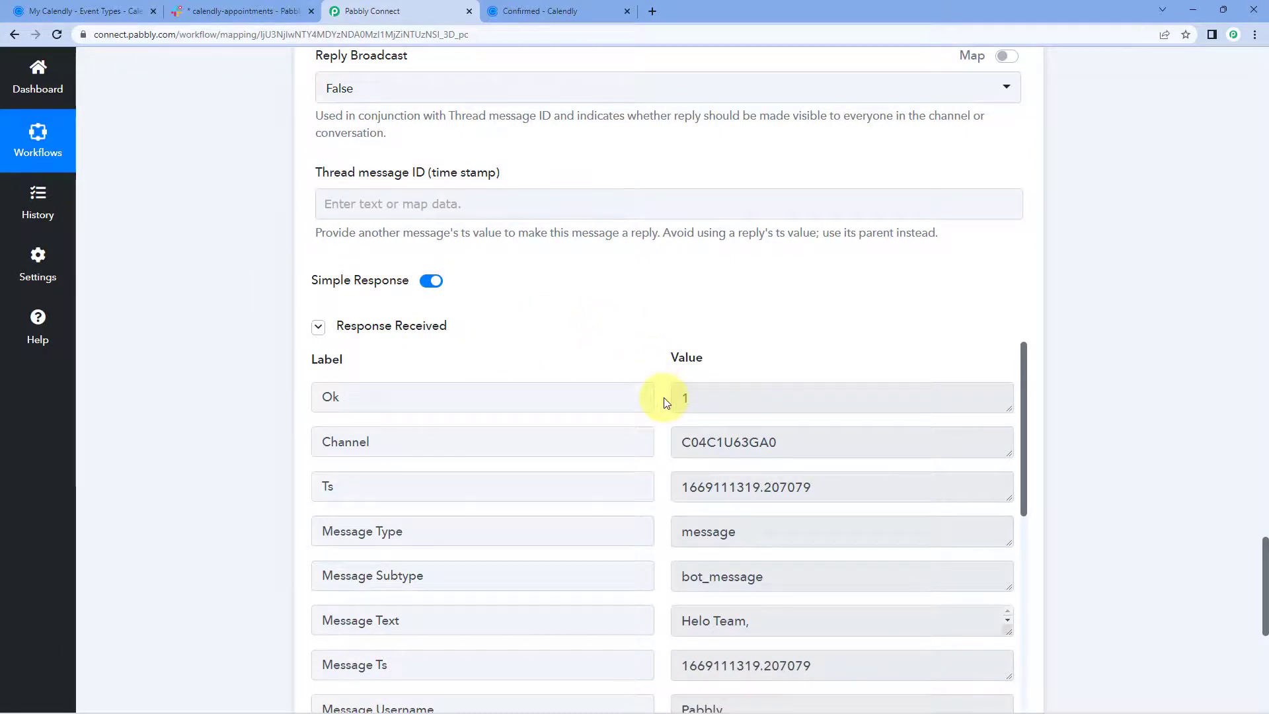
pyautogui.scroll(10, 664, 397)
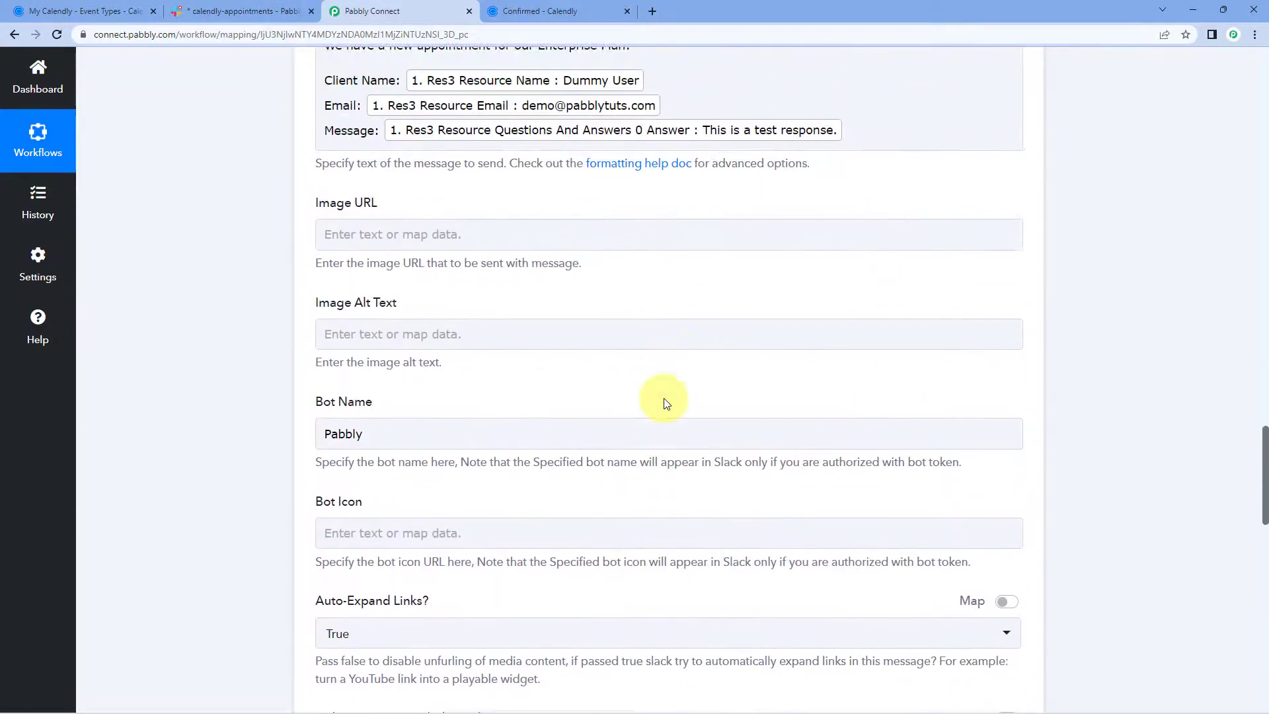
pyautogui.scroll(3, 663, 398)
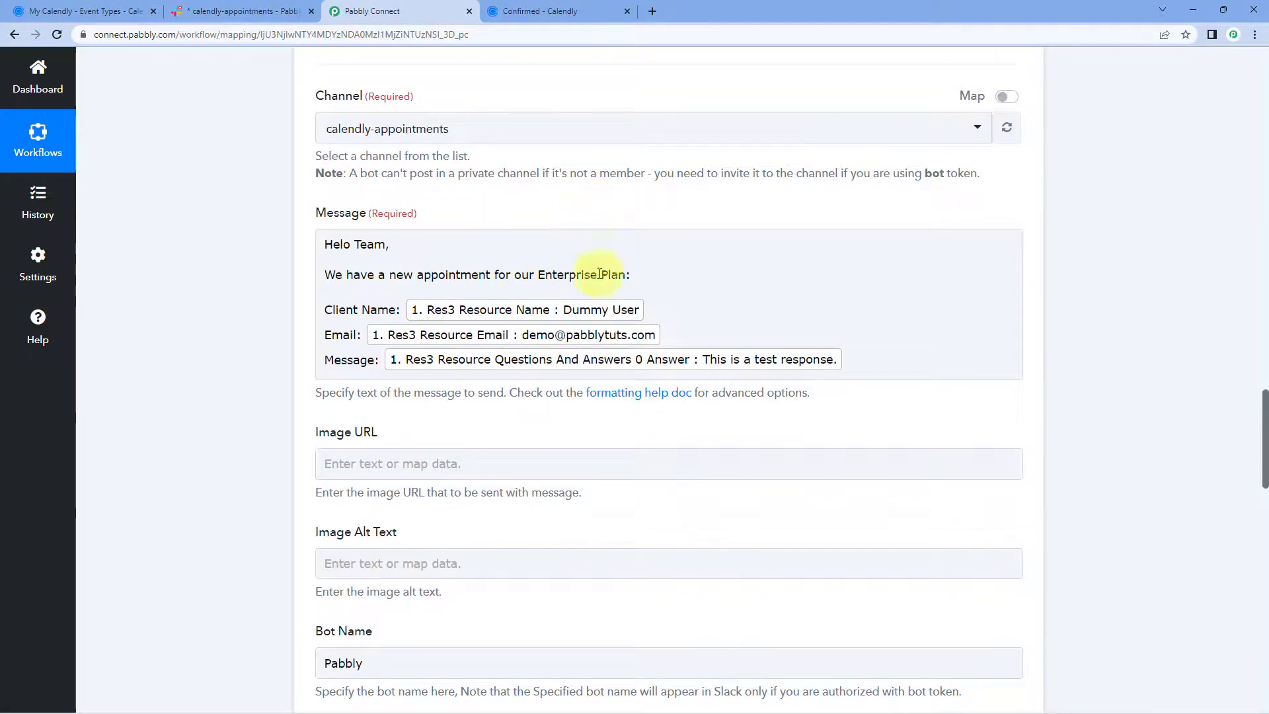
pyautogui.click(241, 11)
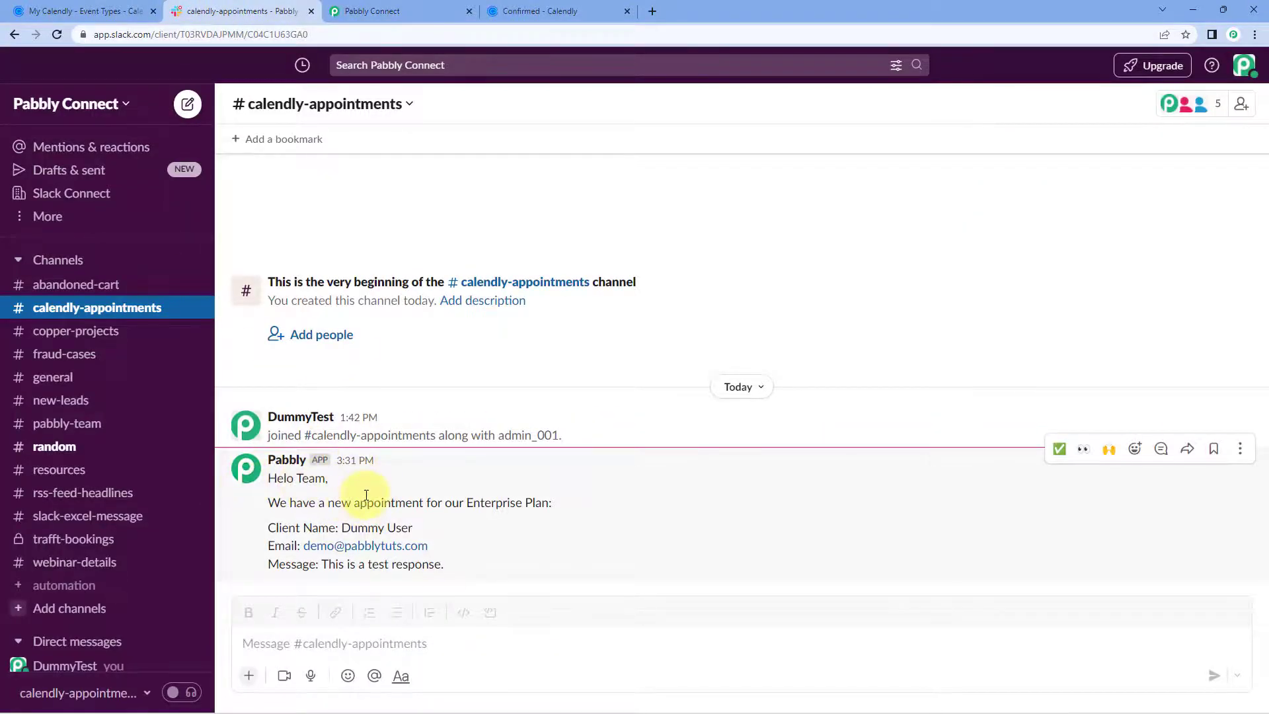
pyautogui.click(370, 11)
# Correct the 'Helo' typo in the Slack message greeting and save the Slack step.
pyautogui.click(341, 250)
pyautogui.write('l')
pyautogui.click(275, 272)
pyautogui.scroll(-10, 268, 291)
pyautogui.scroll(-6, 270, 344)
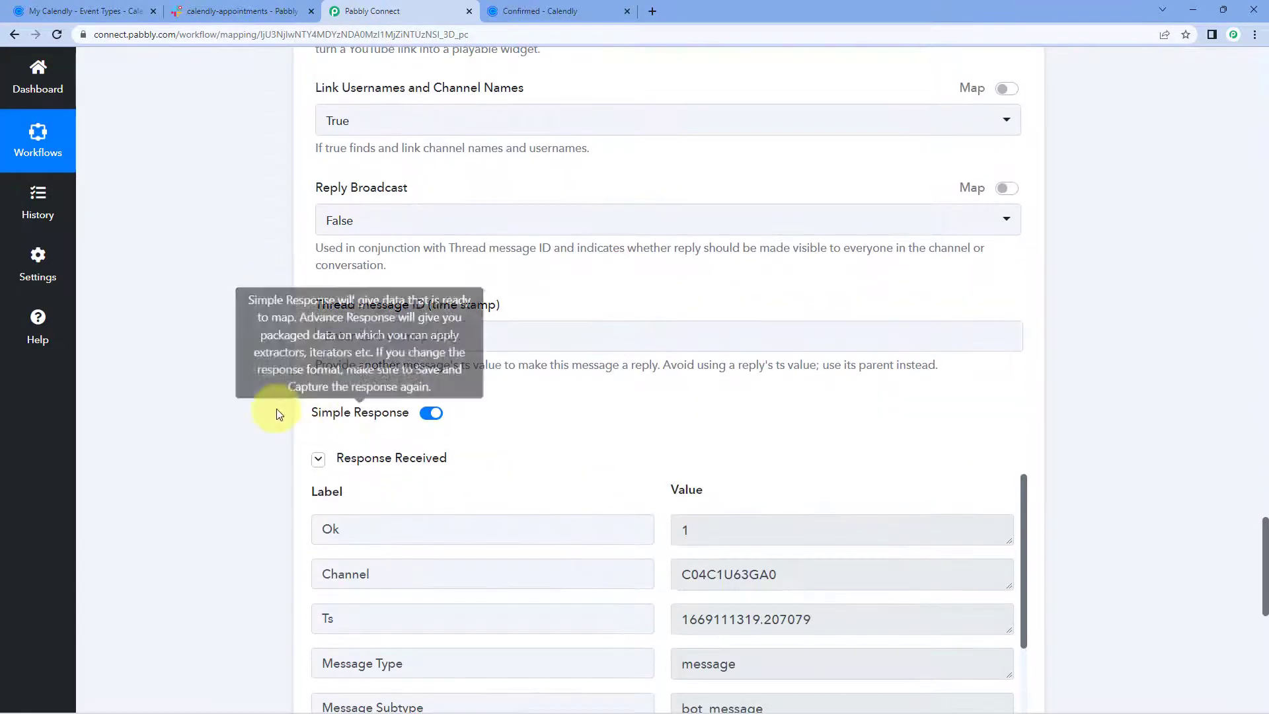
pyautogui.click(514, 646)
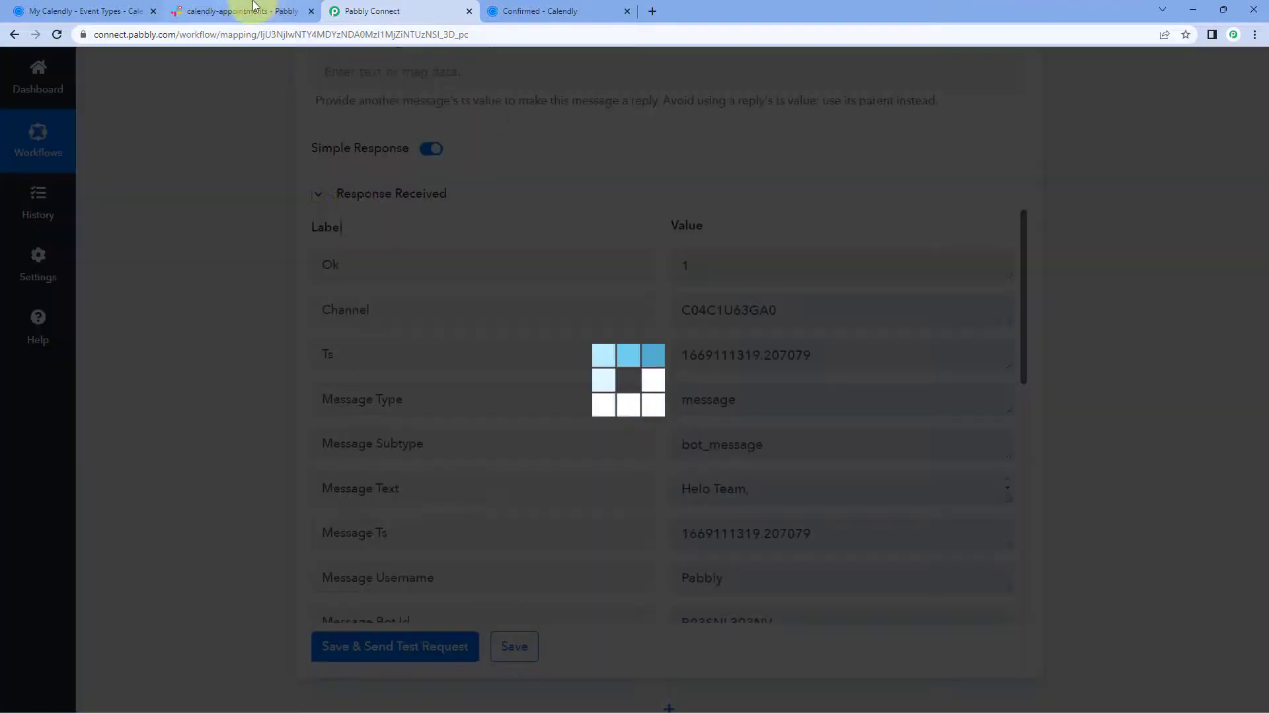
# Check the client name, e-mail and message in the posted Slack message, then return to Pabbly Connect.
pyautogui.click(251, 11)
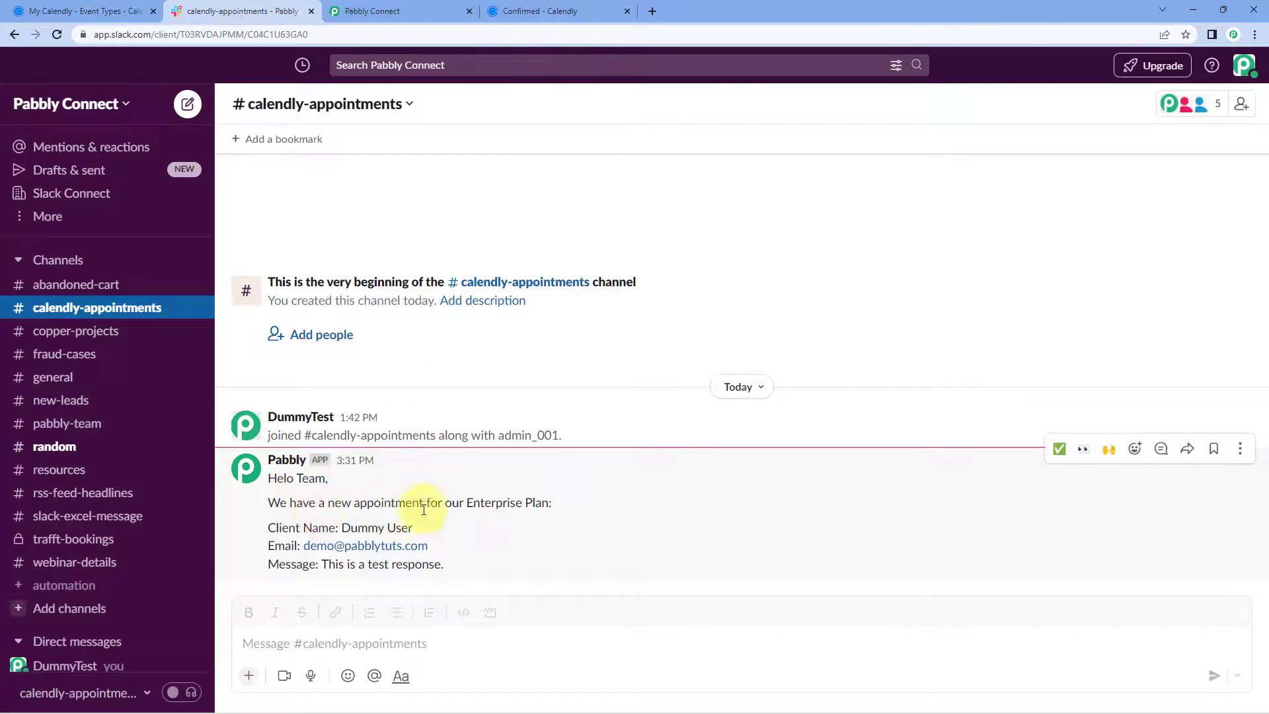
pyautogui.moveTo(436, 528); pyautogui.dragTo(341, 527)
pyautogui.click(444, 552)
pyautogui.moveTo(443, 552); pyautogui.dragTo(304, 548)
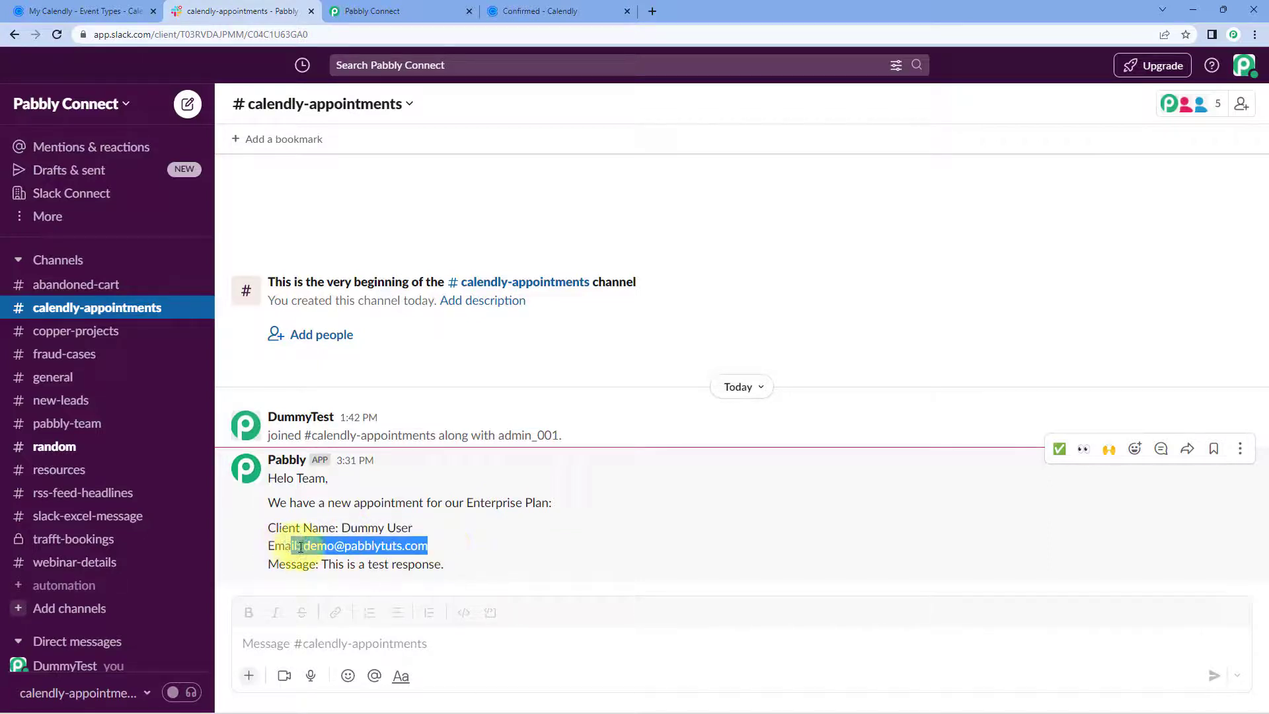
pyautogui.moveTo(444, 564); pyautogui.dragTo(324, 578)
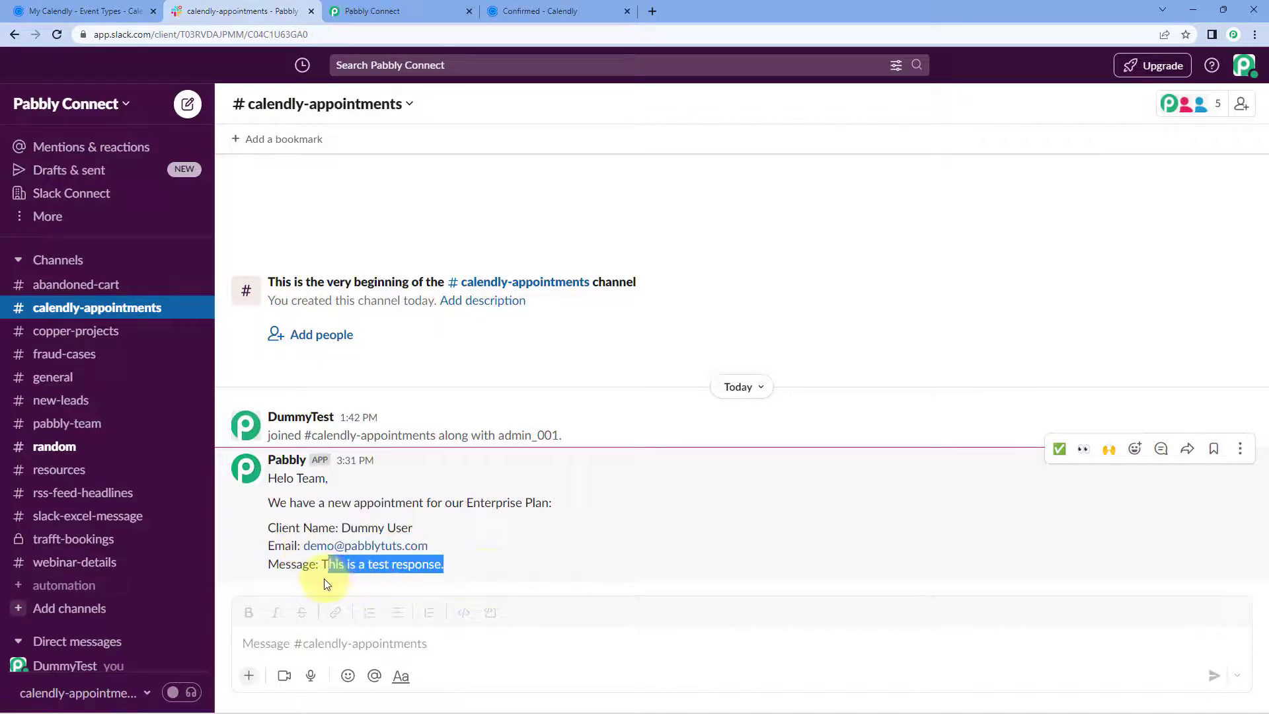
pyautogui.click(451, 360)
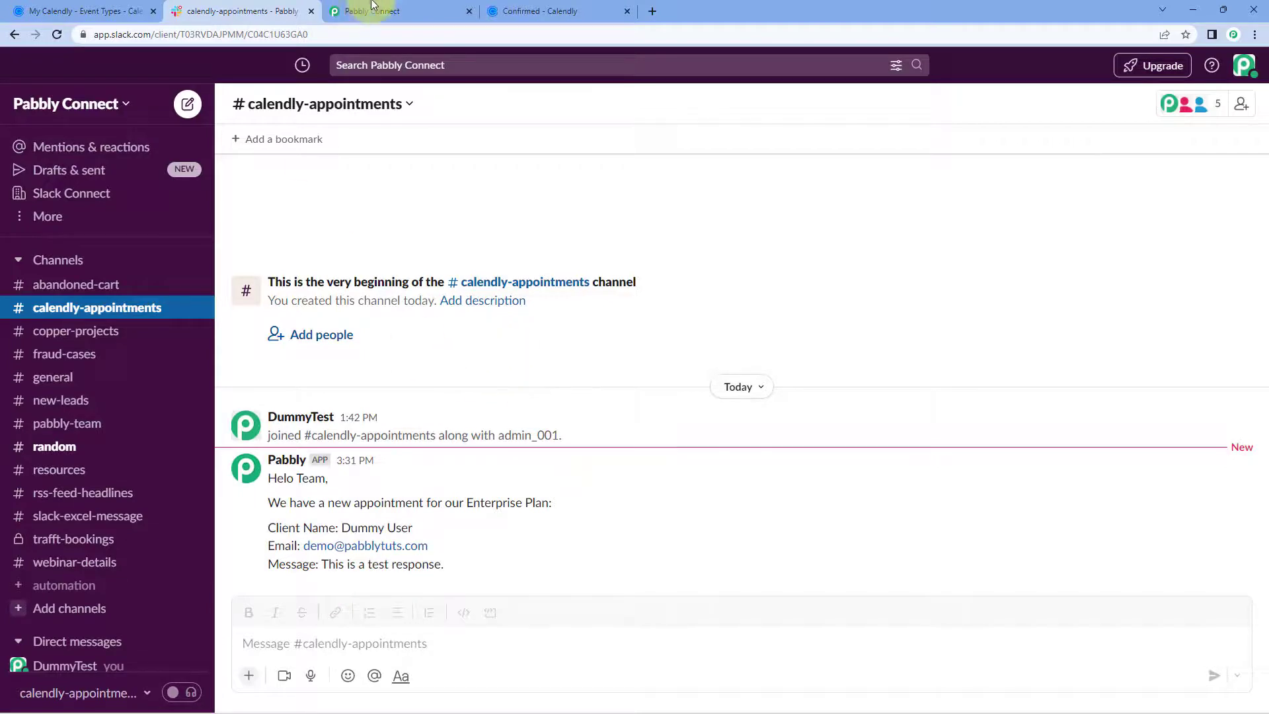
pyautogui.click(370, 12)
pyautogui.scroll(8, 694, 198)
pyautogui.scroll(15, 712, 230)
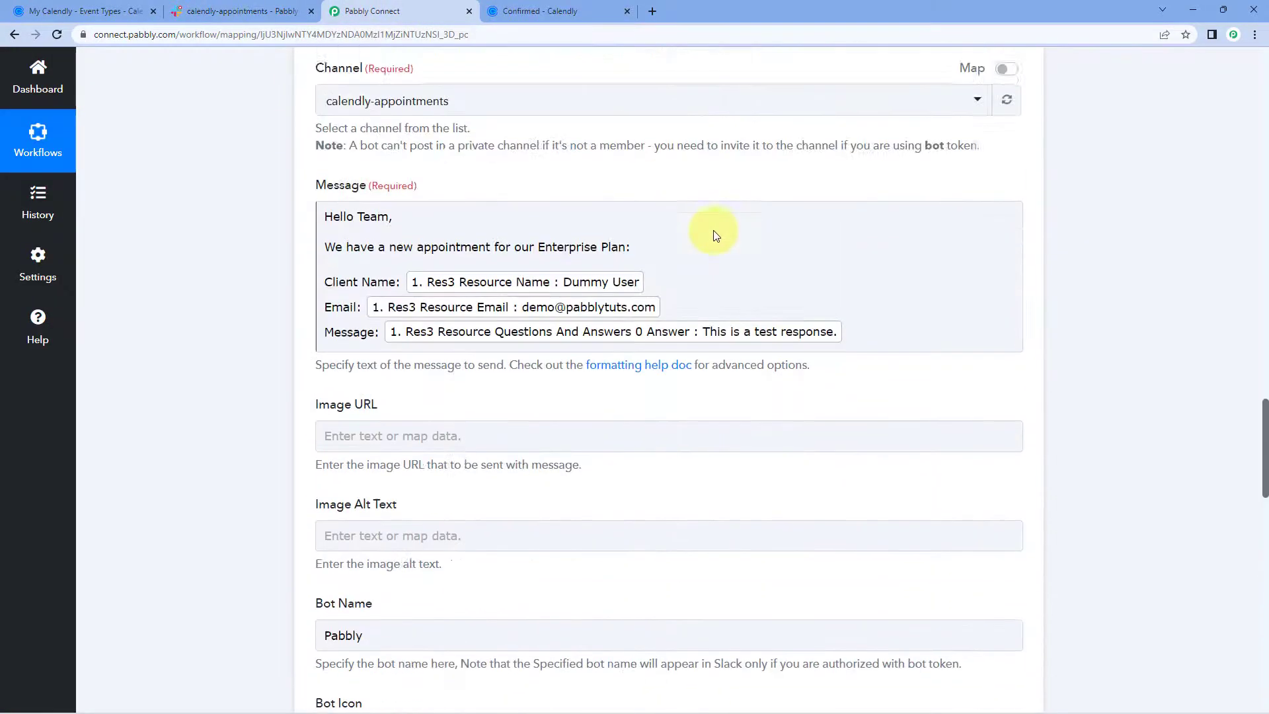
# Collapse the Calendly trigger step at the top of the workflow, then go to Calendly's Event Types.
pyautogui.scroll(15, 766, 259)
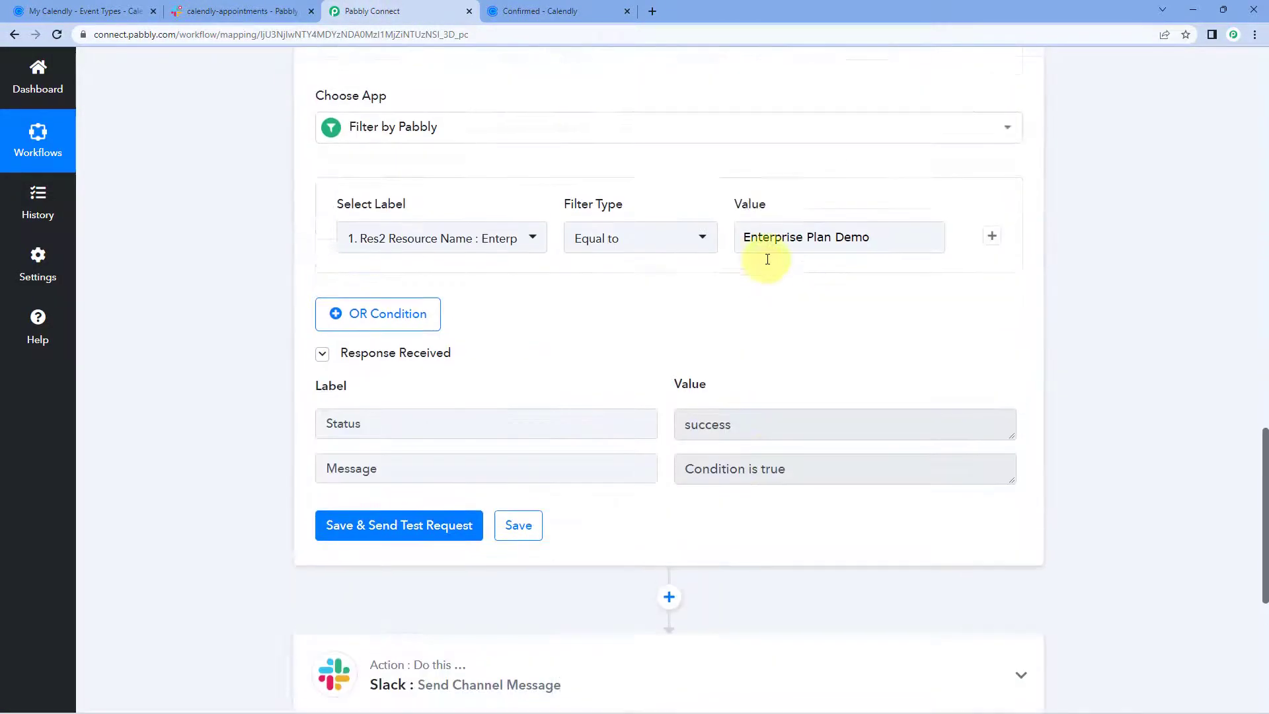
pyautogui.scroll(10, 770, 156)
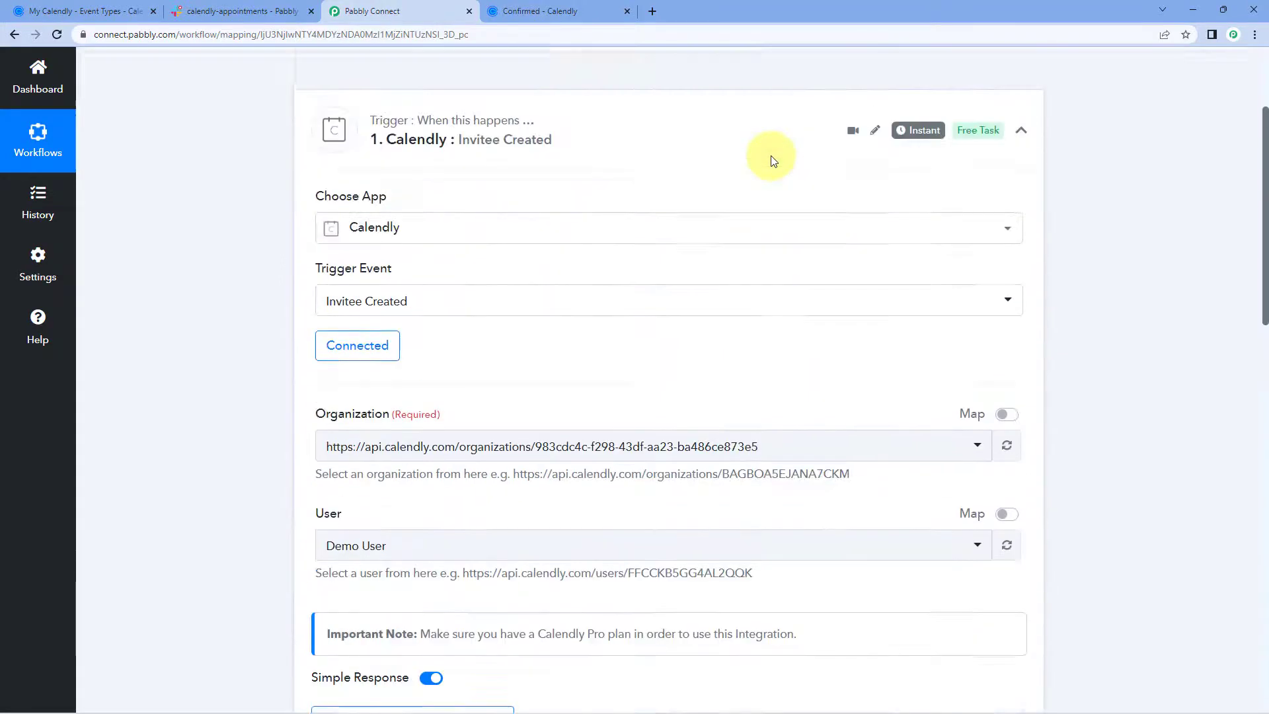
pyautogui.click(760, 159)
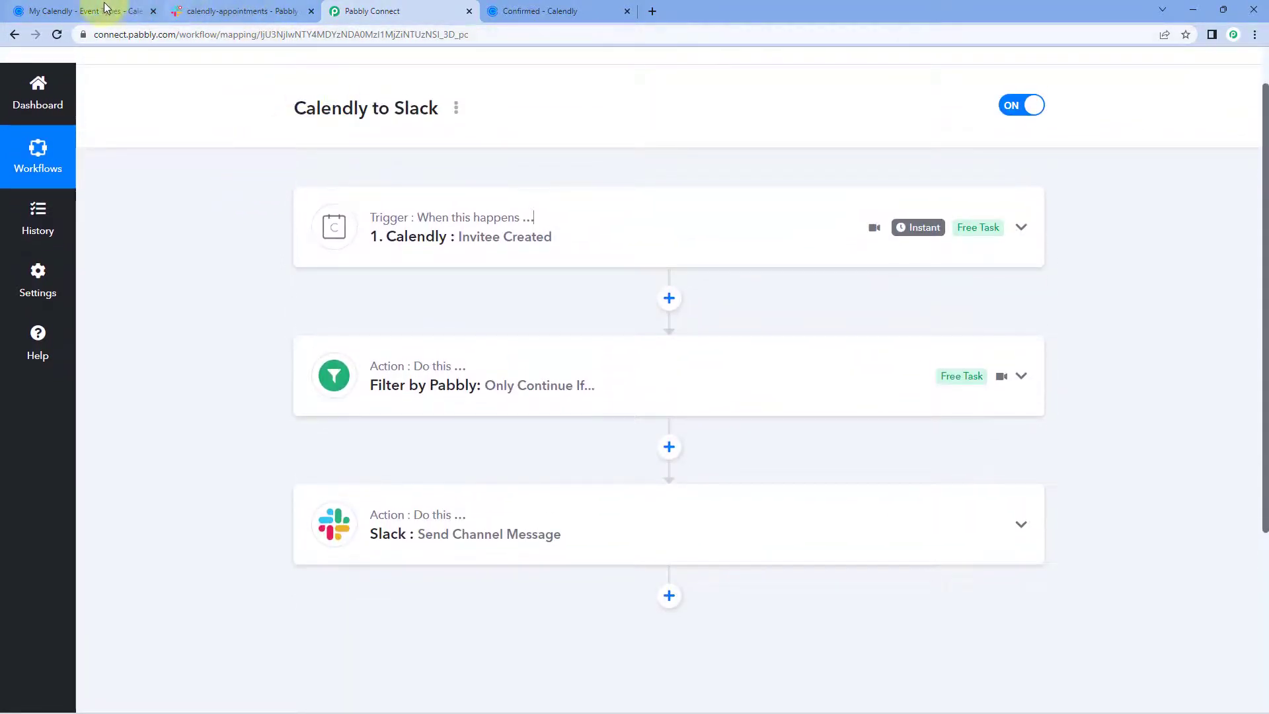
pyautogui.click(99, 11)
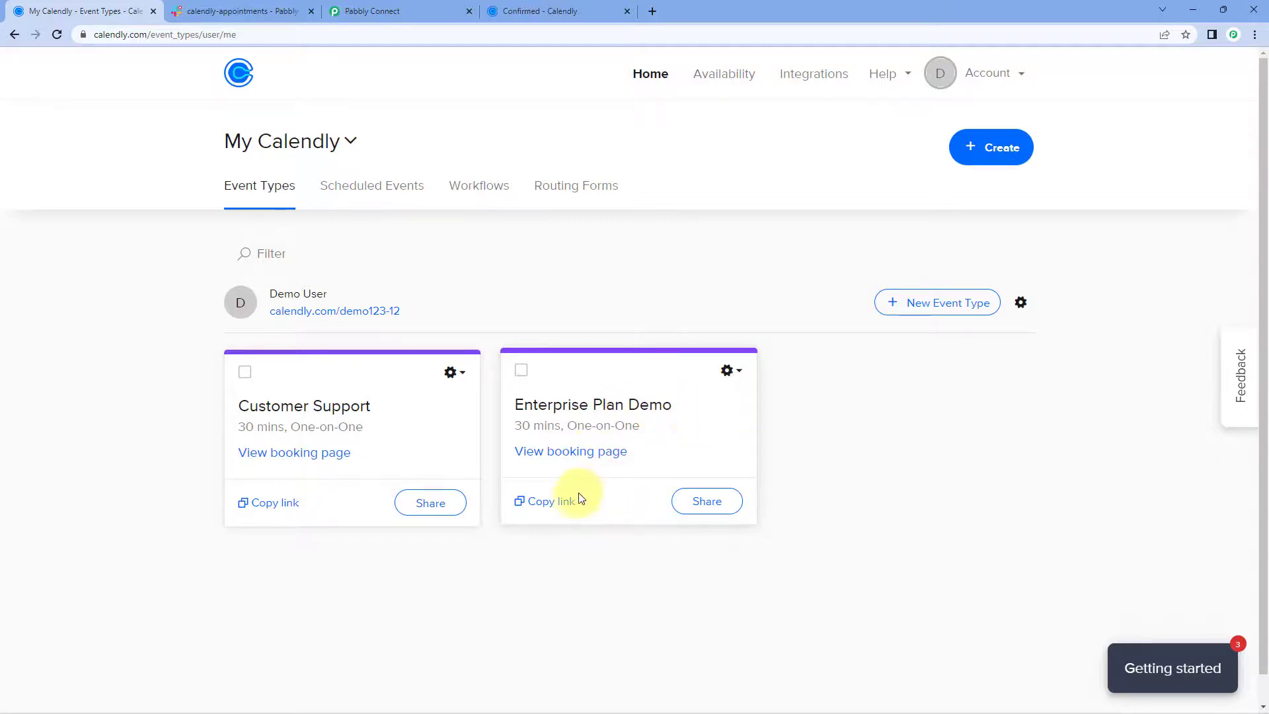
# Open the Enterprise Plan Demo booking page using its copied Calendly link.
pyautogui.click(571, 6)
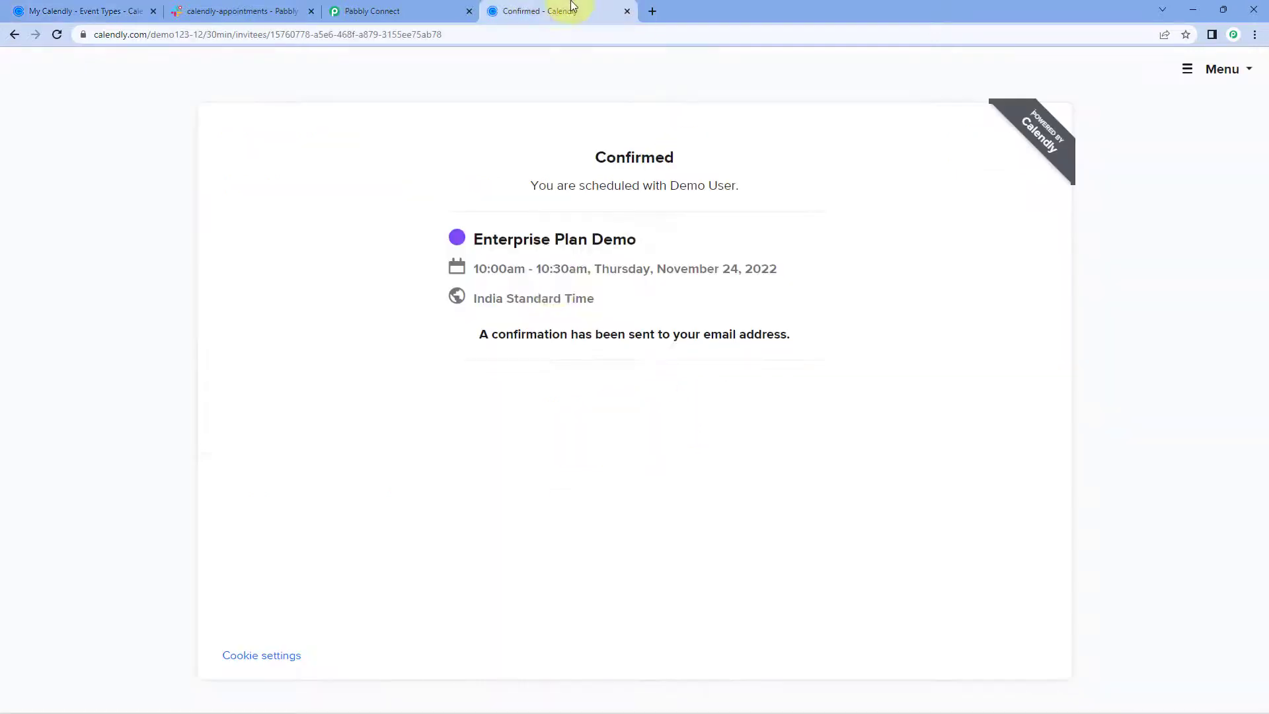
pyautogui.click(55, 35)
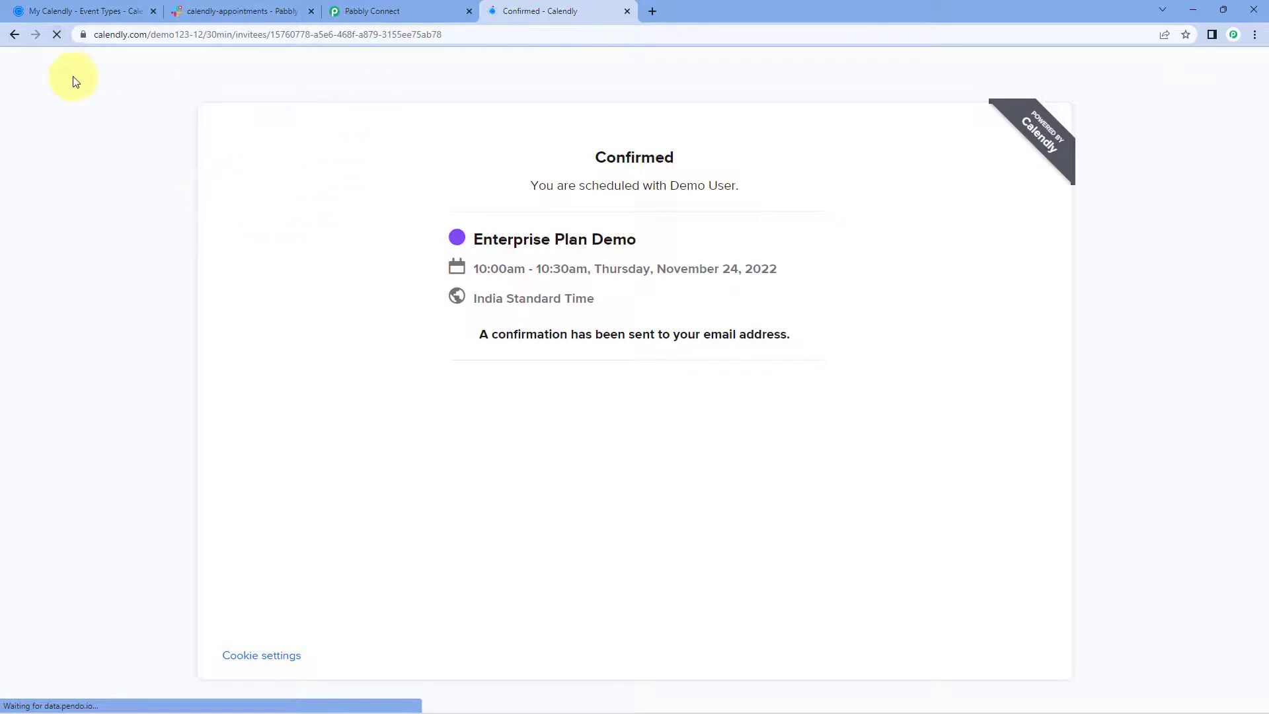
pyautogui.click(14, 34)
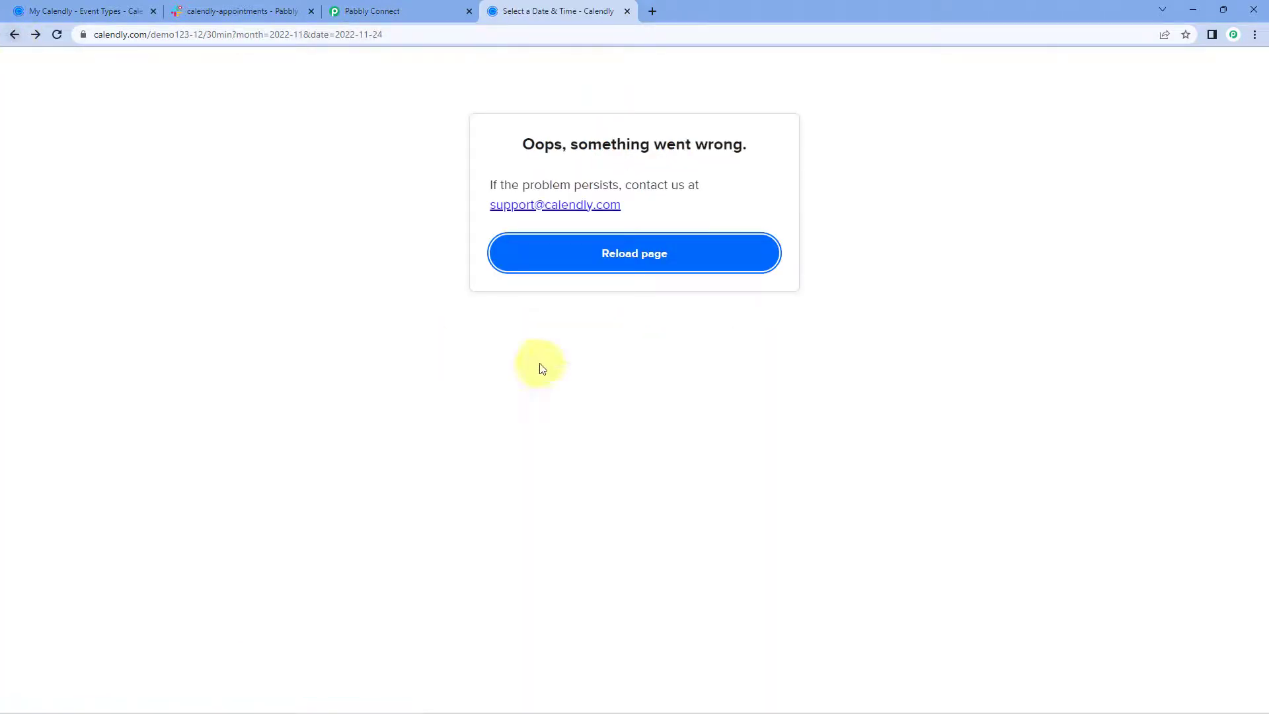
pyautogui.click(99, 11)
pyautogui.click(529, 502)
pyautogui.click(538, 10)
pyautogui.click(471, 34)
pyautogui.hotkey('ctrl', 'v')
pyautogui.press('Return')
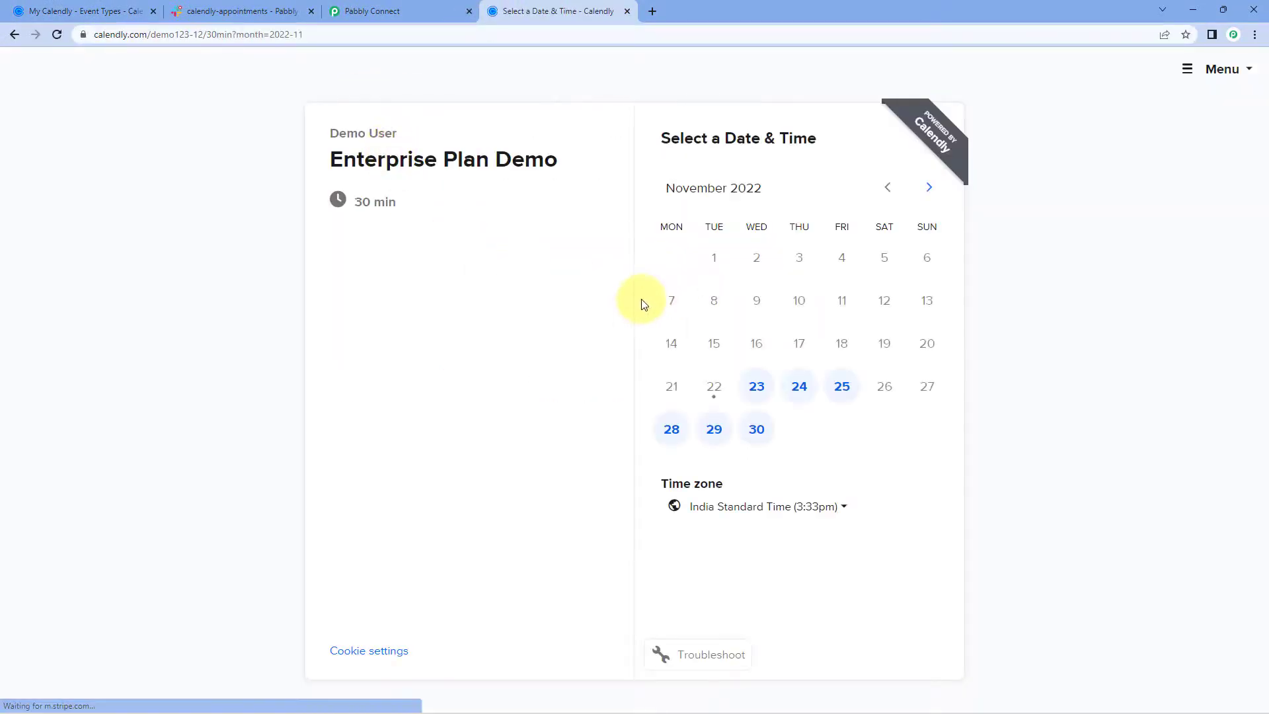
# Book Friday, November 25 at 11:00am with the invitee's name, e-mail and a short note.
pyautogui.click(842, 397)
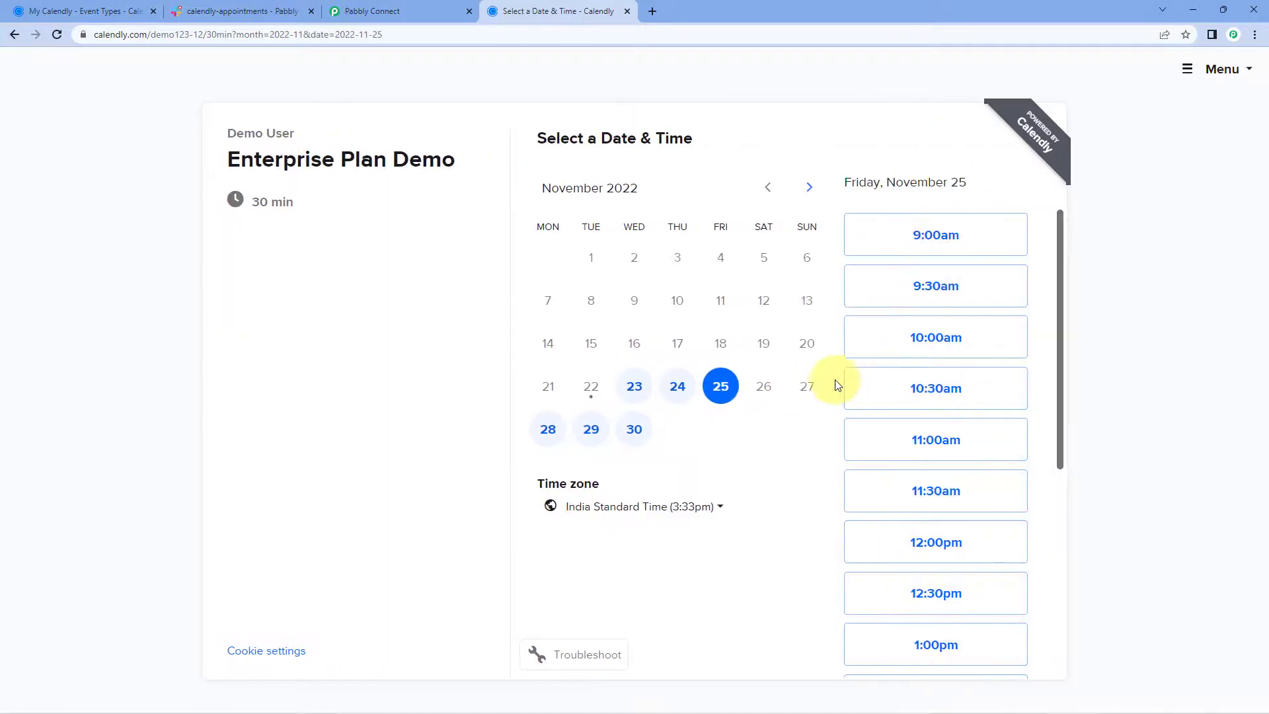
pyautogui.click(944, 446)
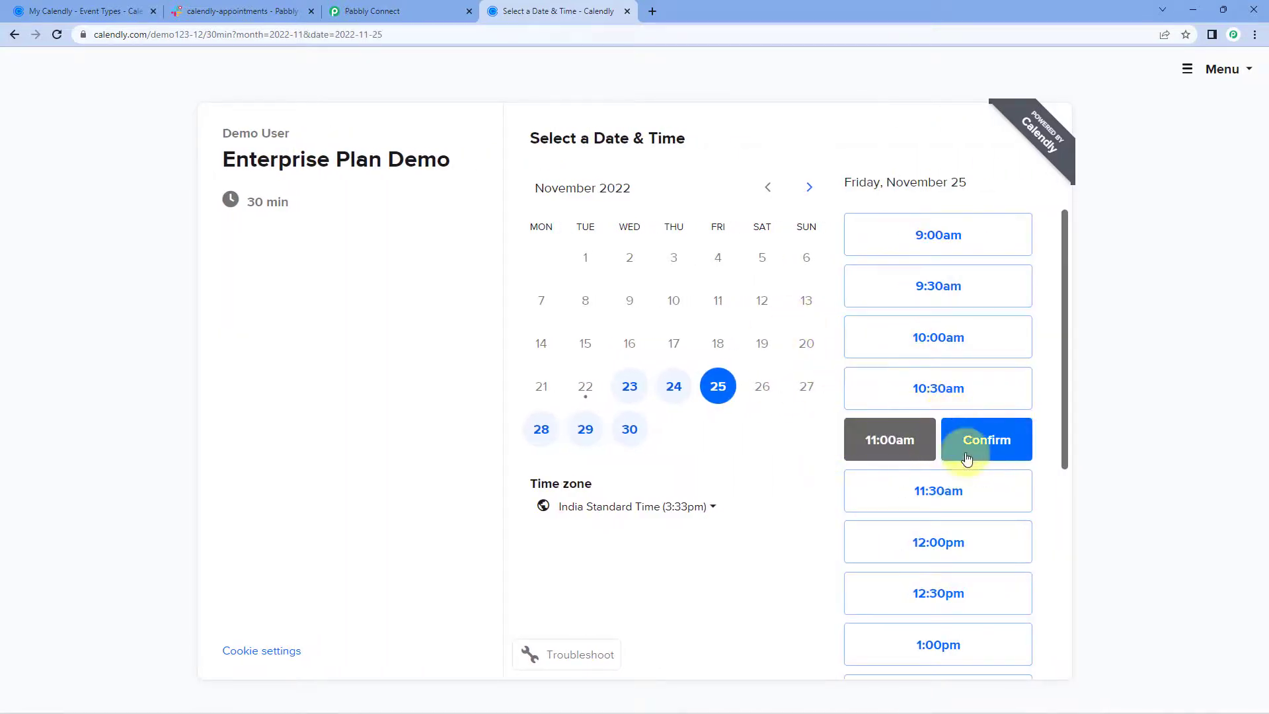
pyautogui.click(973, 446)
pyautogui.click(635, 194)
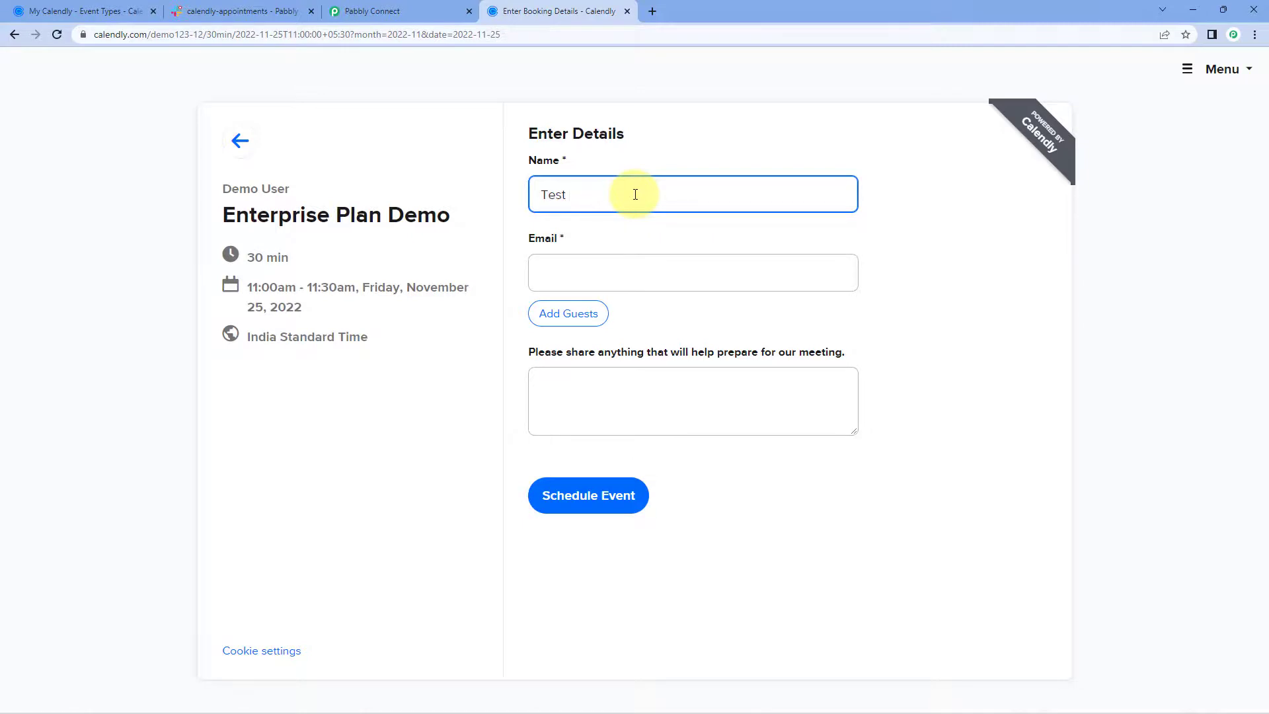
pyautogui.click(599, 271)
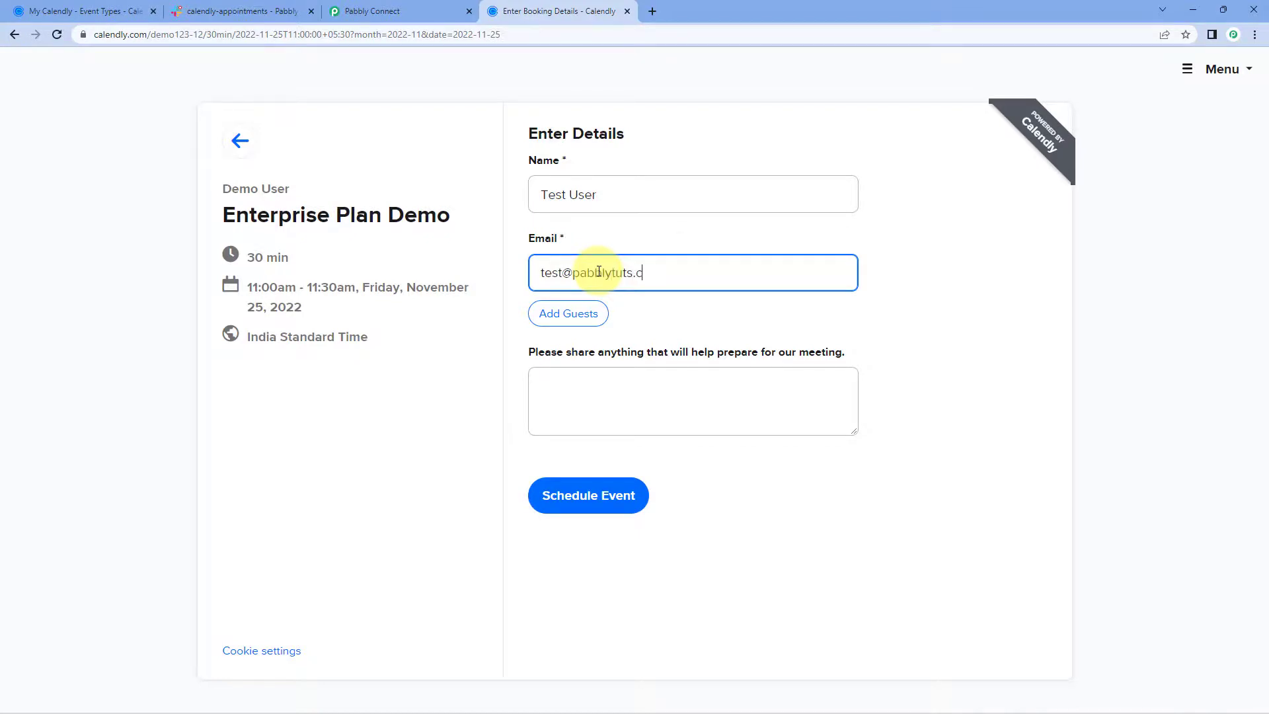
pyautogui.click(587, 403)
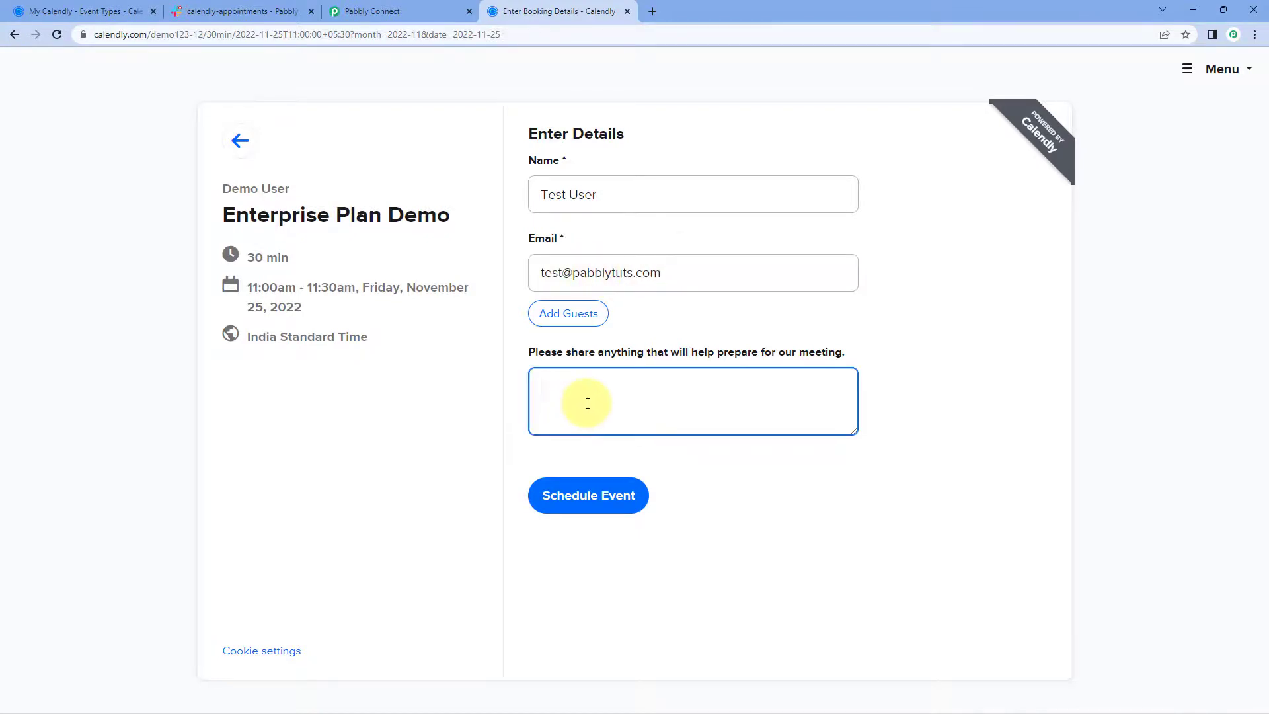
pyautogui.write('This is a real-time test.')
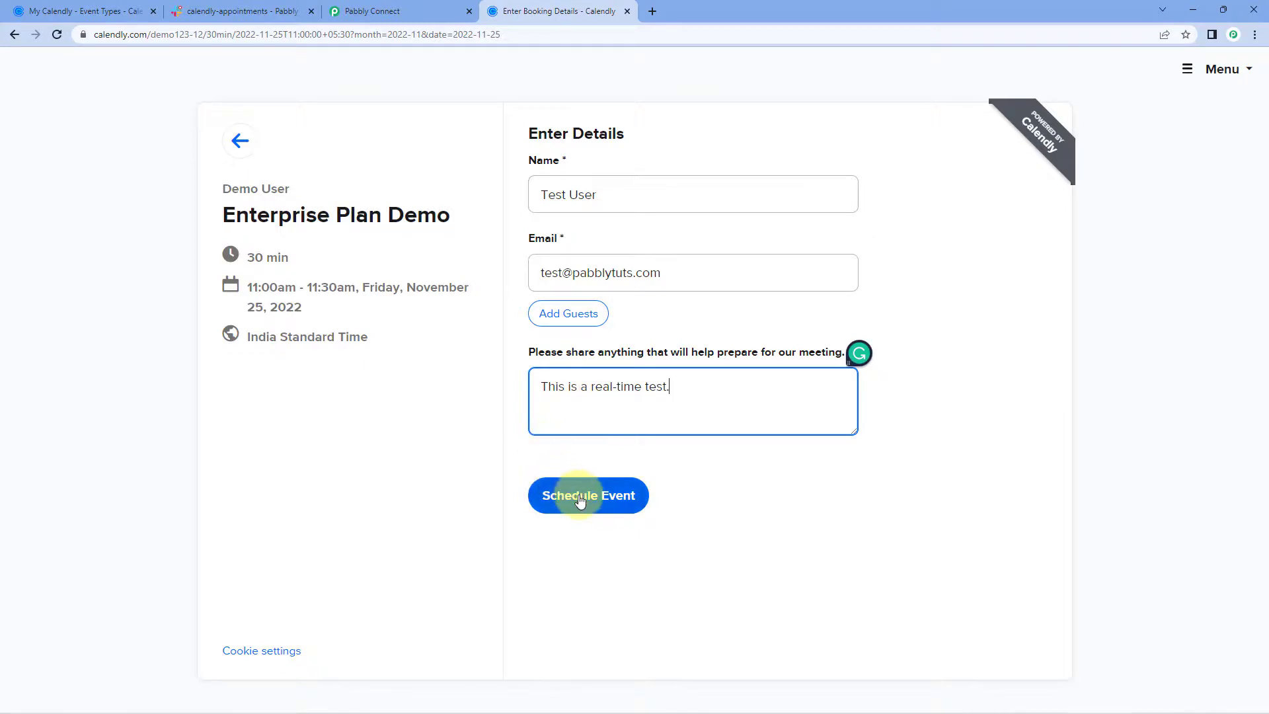
pyautogui.click(580, 501)
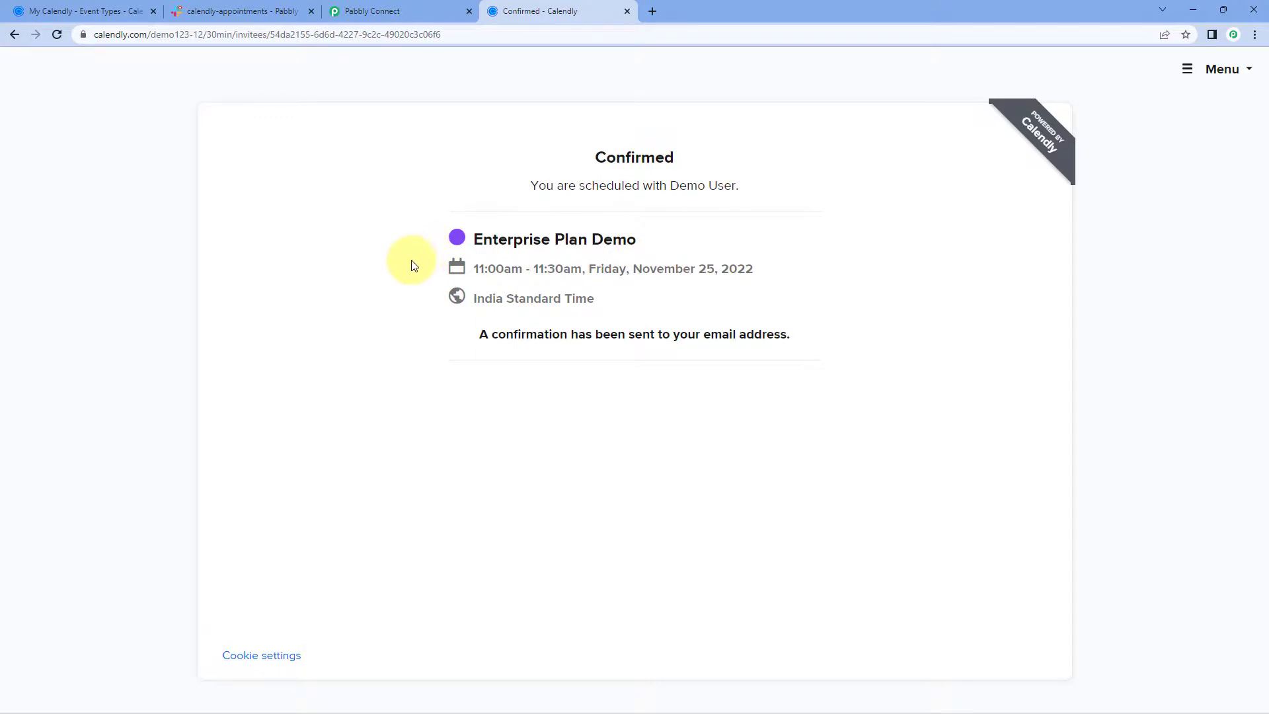
pyautogui.click(240, 9)
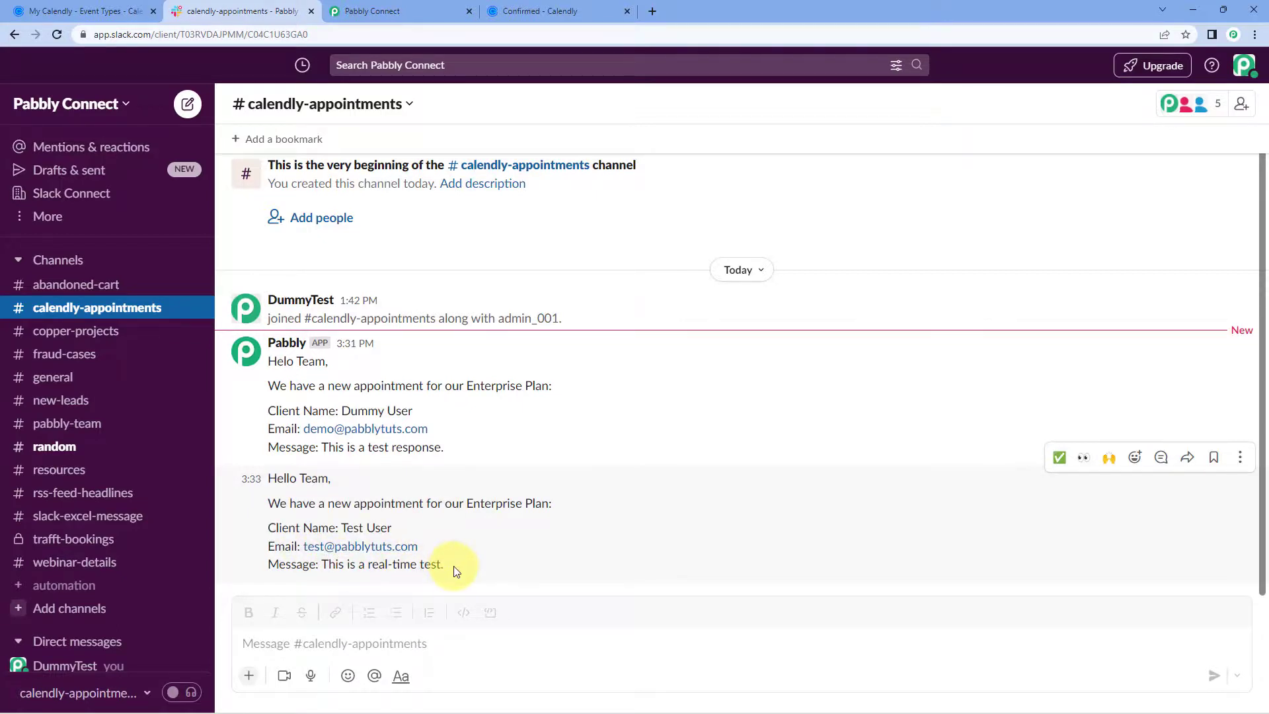
# Return to the Calendly to Slack workflow in Pabbly Connect and scroll to its top.
pyautogui.click(423, 11)
pyautogui.scroll(1, 695, 168)
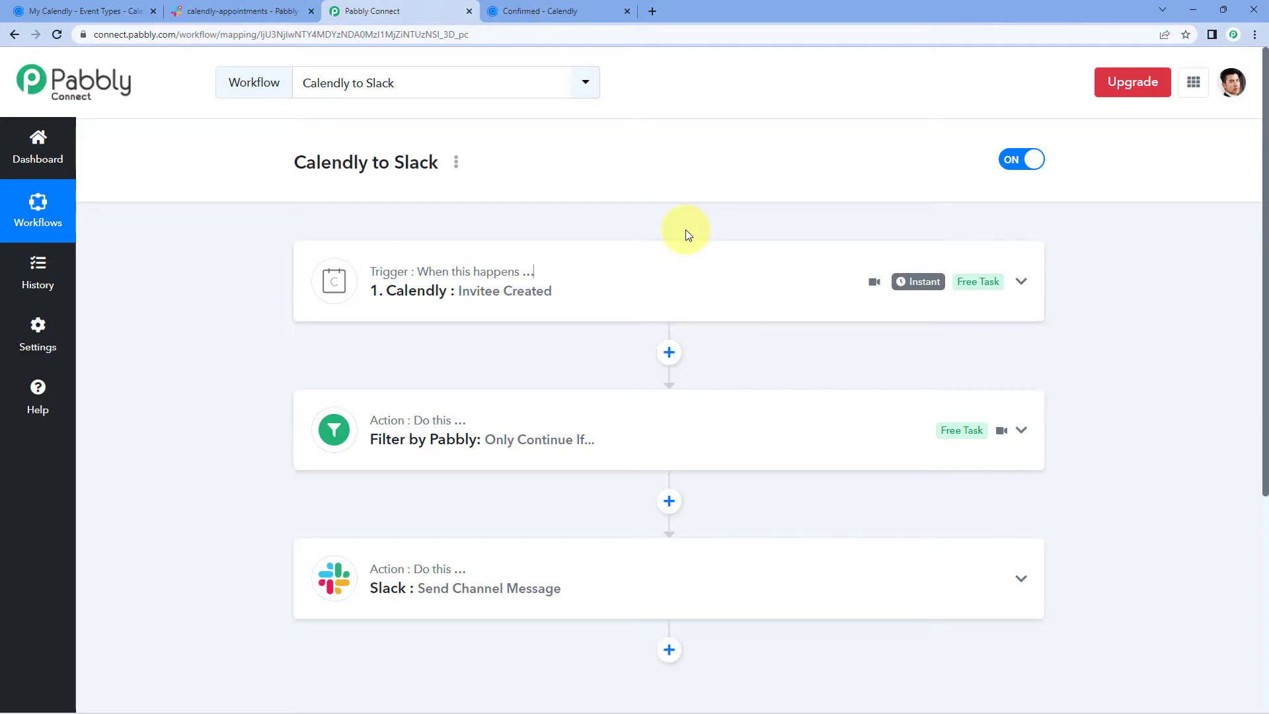
pyautogui.click(238, 11)
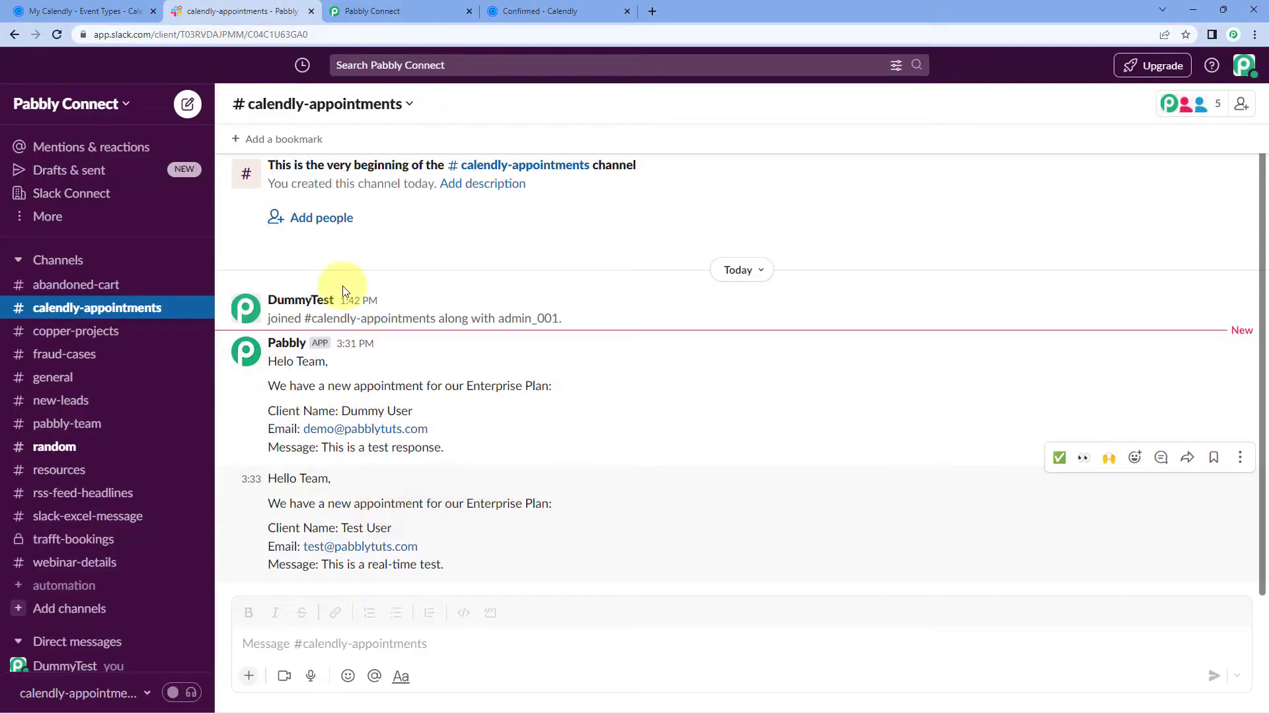
pyautogui.click(447, 6)
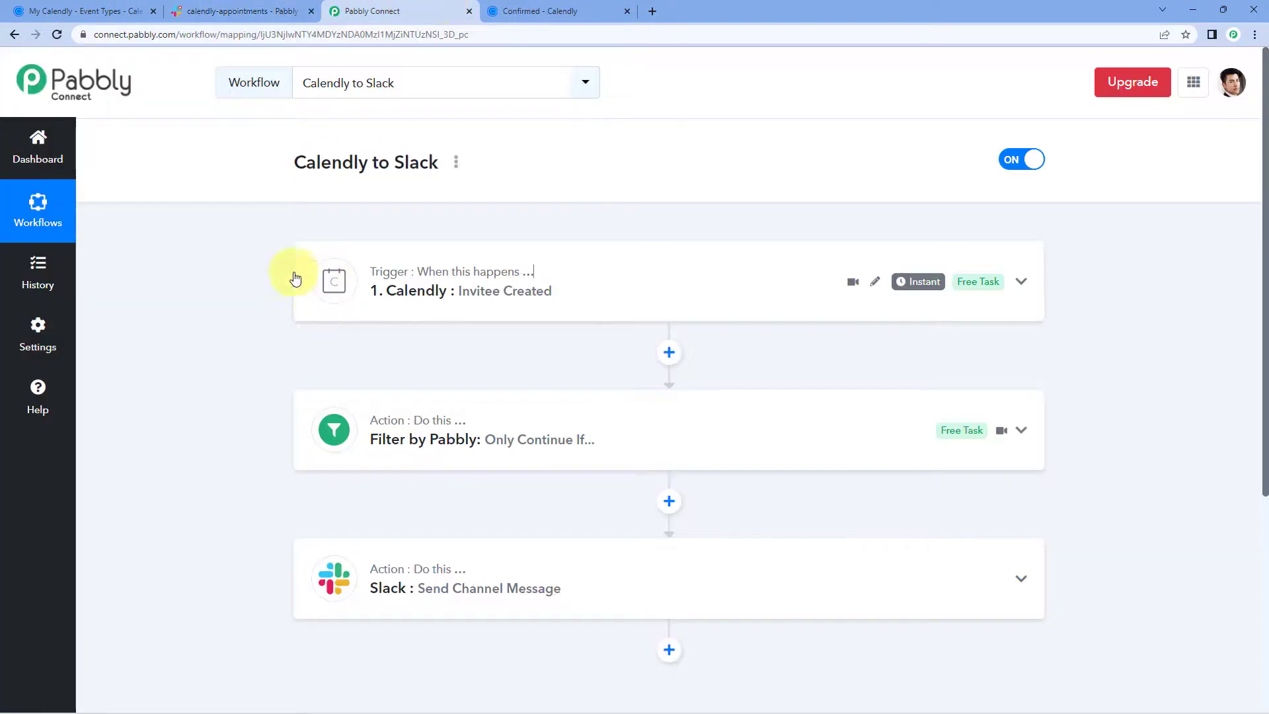
pyautogui.scroll(-4, 255, 301)
pyautogui.click(467, 321)
pyautogui.scroll(-7, 255, 367)
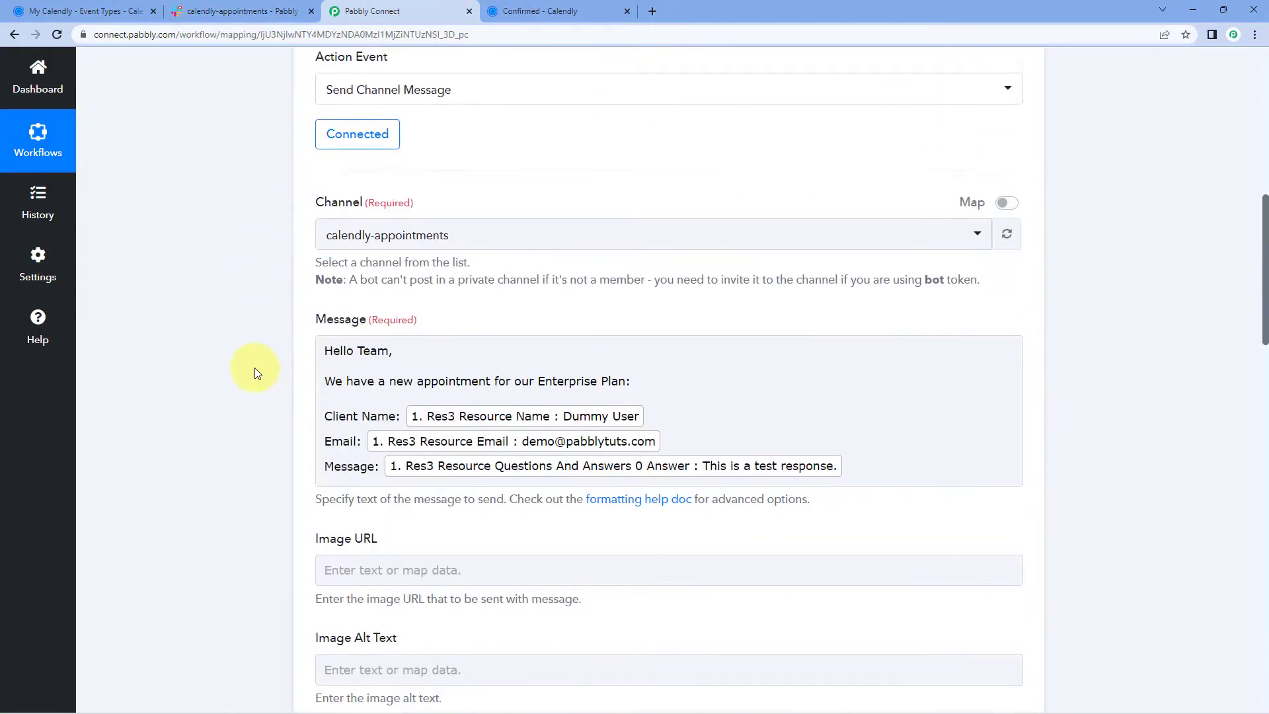
pyautogui.scroll(2, 598, 221)
pyautogui.scroll(2, 599, 228)
pyautogui.scroll(-8, 634, 227)
pyautogui.click(850, 134)
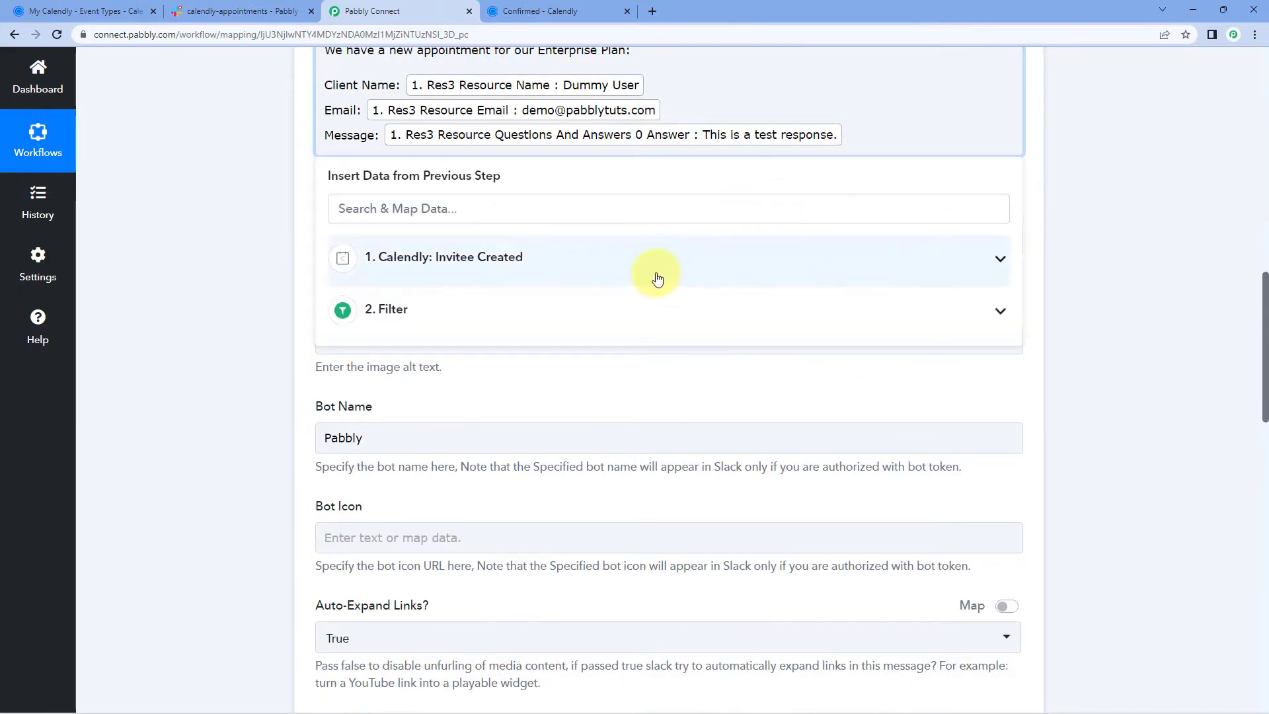
pyautogui.click(657, 273)
pyautogui.scroll(-10, 588, 373)
pyautogui.scroll(-6, 588, 376)
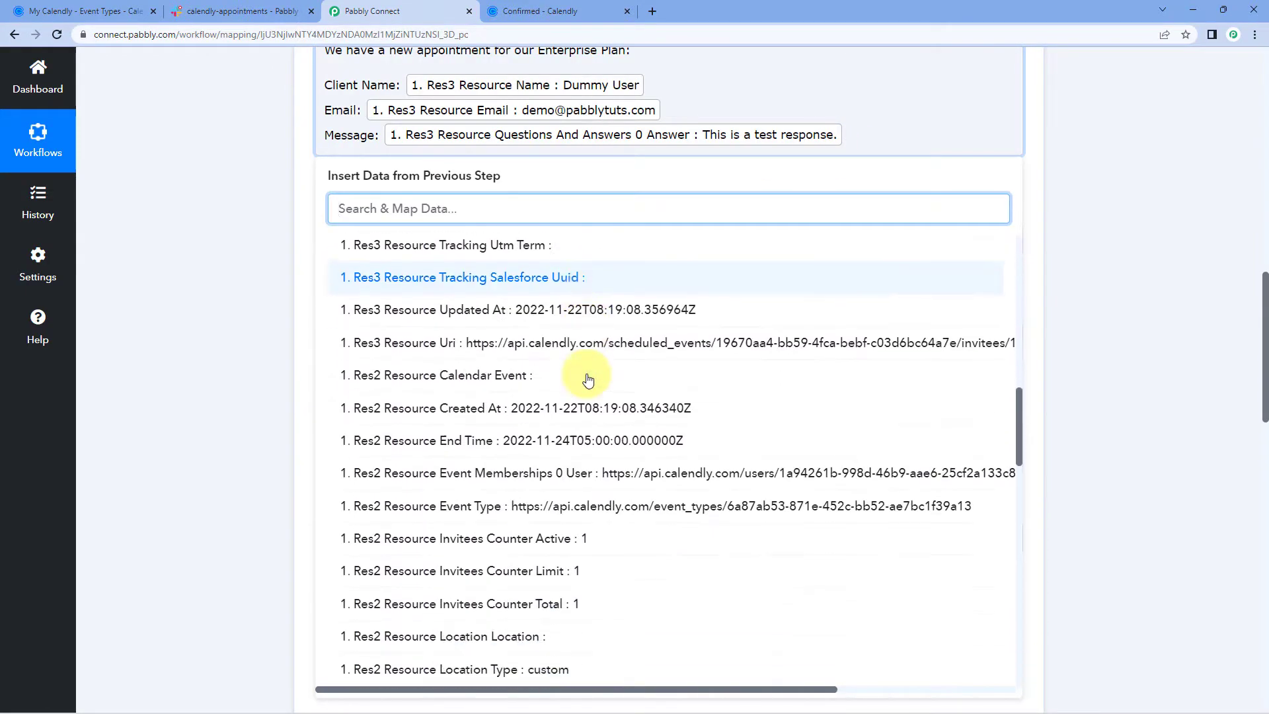
pyautogui.click(224, 365)
pyautogui.scroll(10, 224, 364)
pyautogui.scroll(4, 224, 365)
pyautogui.click(575, 522)
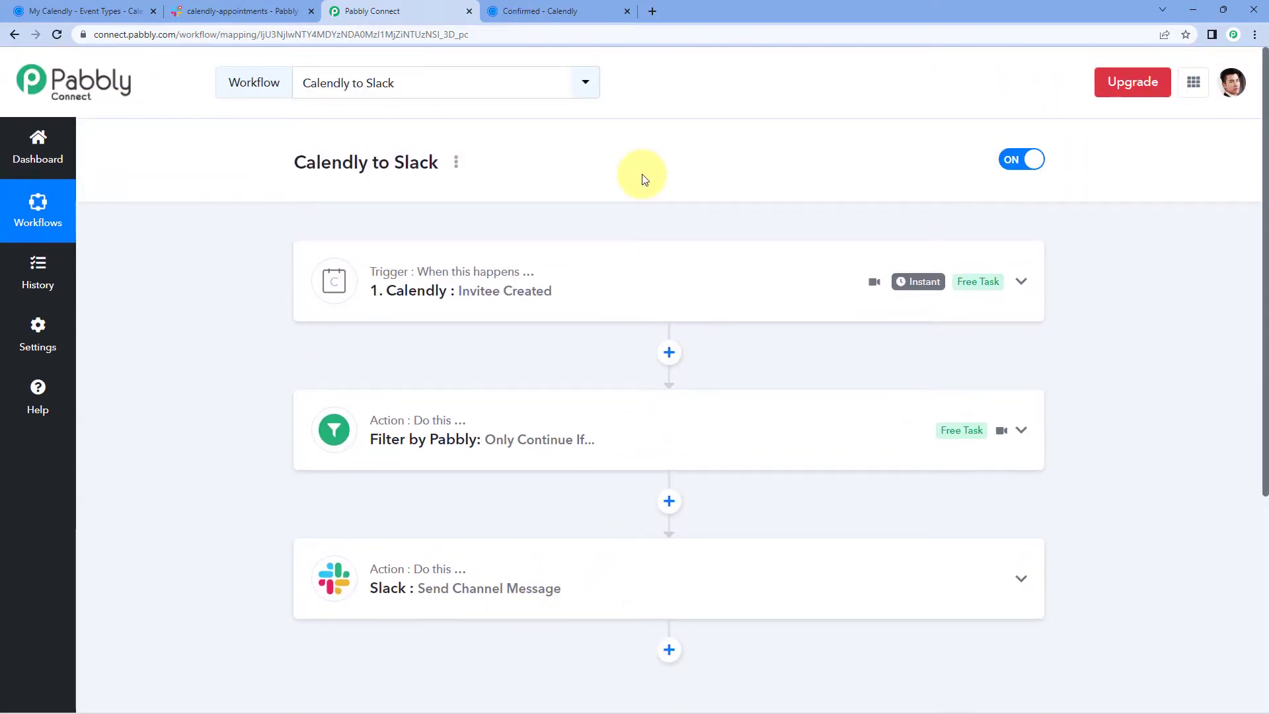